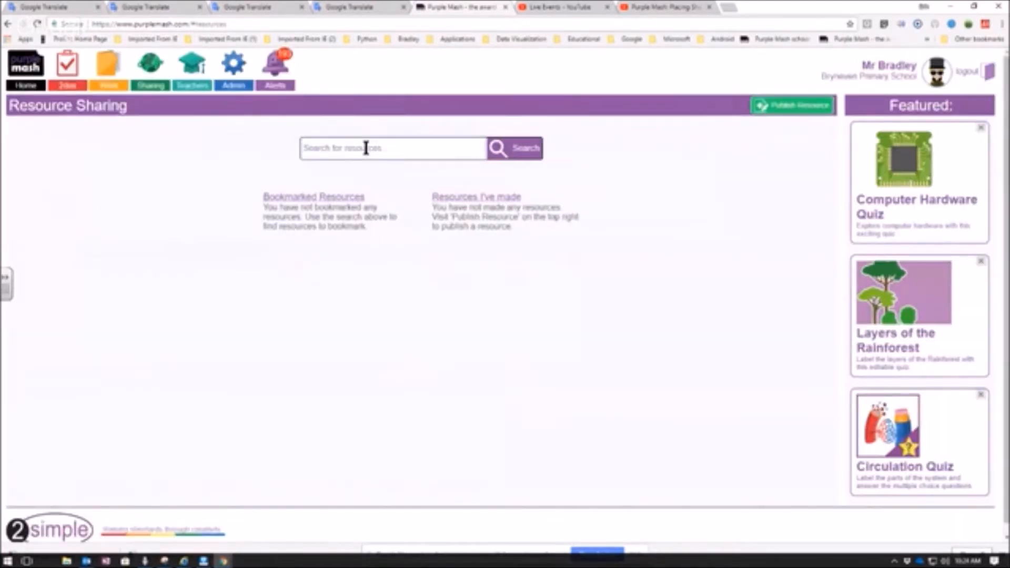
- Search the shared resources for "animals" and open the PDF of the Adult and Baby Animals resource
{"action": "type", "text": "animals"}
{"action": "key", "text": "Return"}
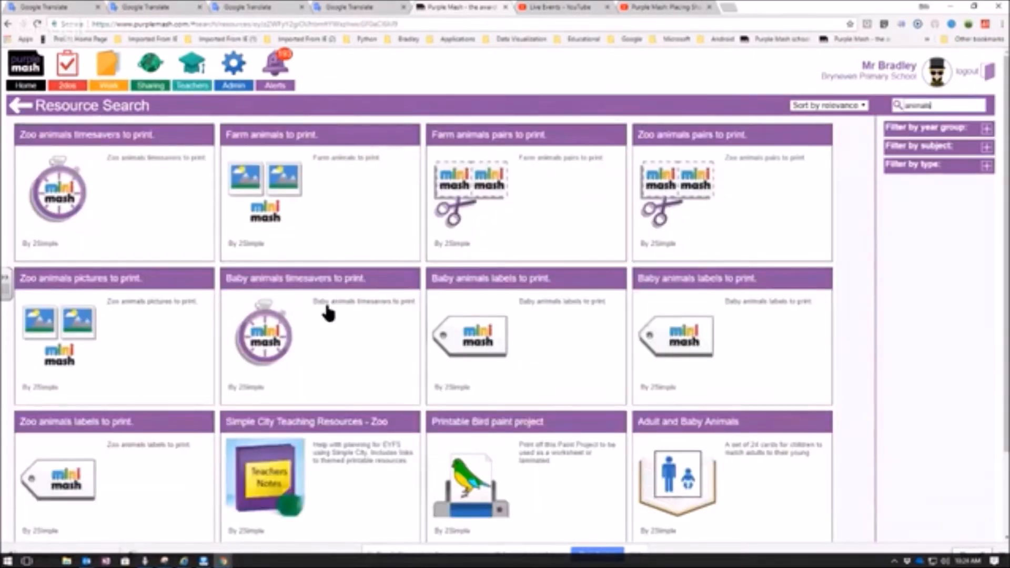
{"action": "left_click", "coordinate": [686, 469]}
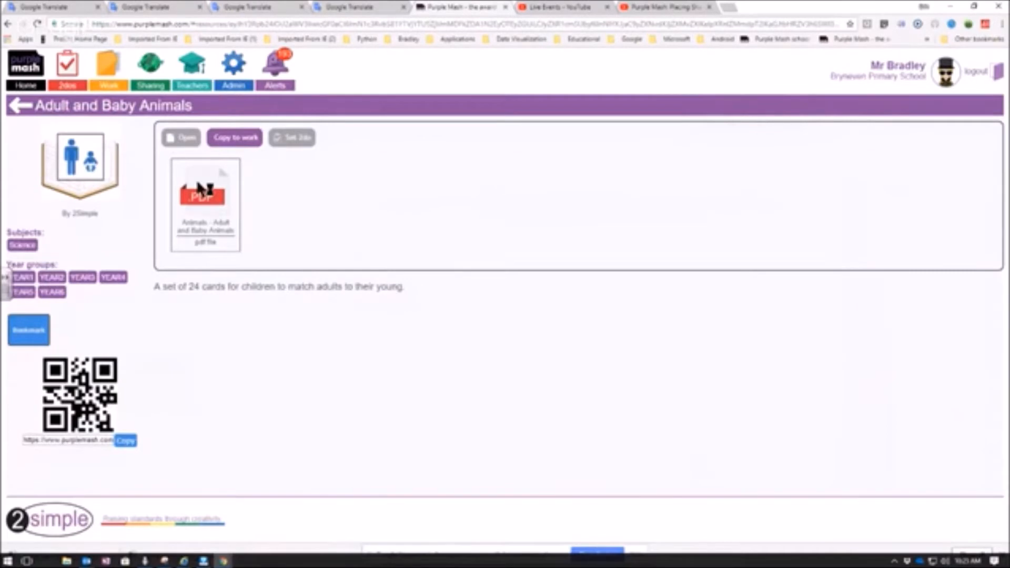
{"action": "left_click", "coordinate": [196, 204]}
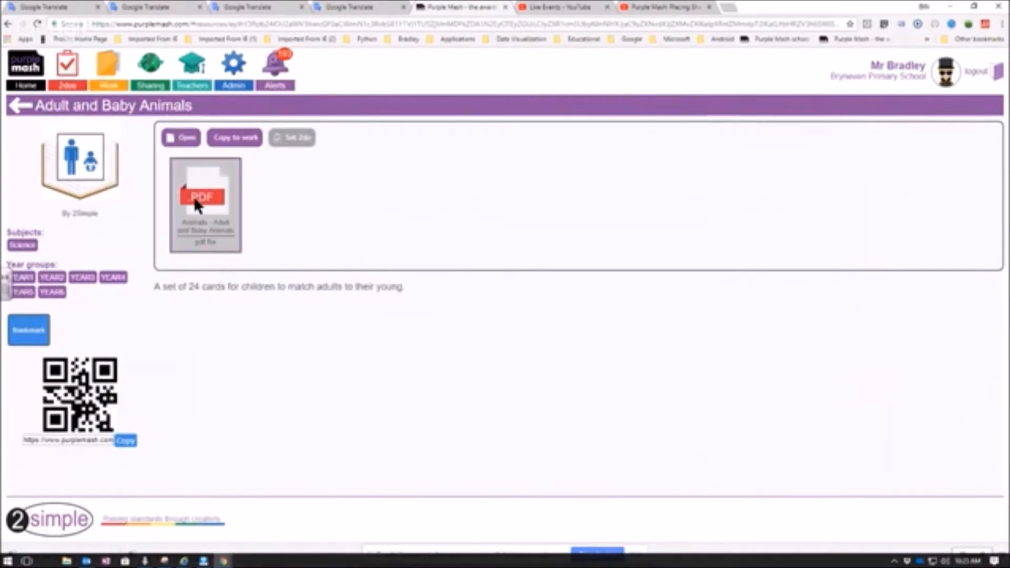
{"action": "double_click", "coordinate": [197, 205]}
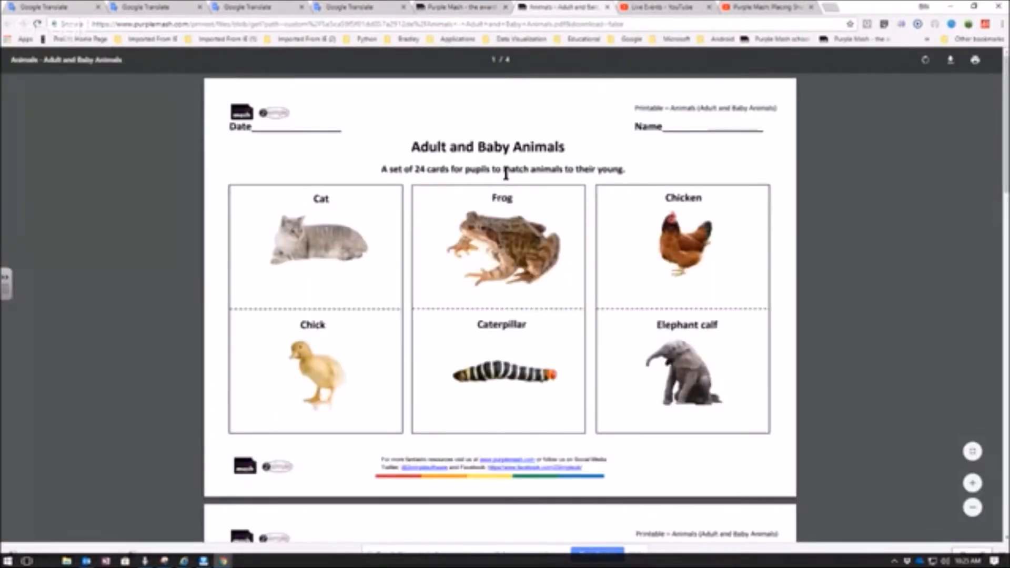
- Look through the printable animal matching cards in the PDF and close the document
{"action": "scroll", "coordinate": [470, 195], "scroll_direction": "down", "scroll_amount": 8}
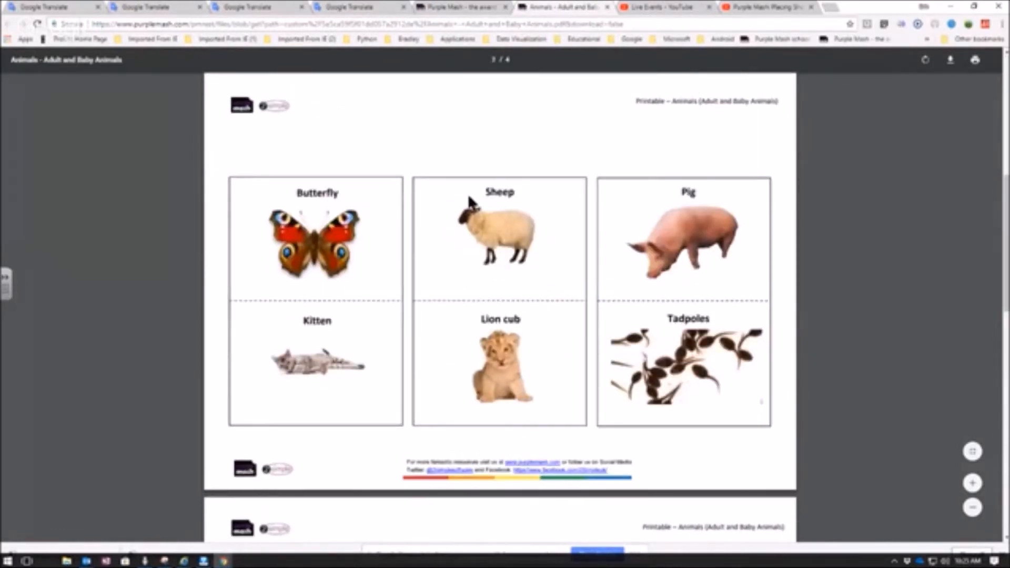
{"action": "scroll", "coordinate": [470, 202], "scroll_direction": "down", "scroll_amount": 8}
{"action": "scroll", "coordinate": [469, 200], "scroll_direction": "down", "scroll_amount": 7}
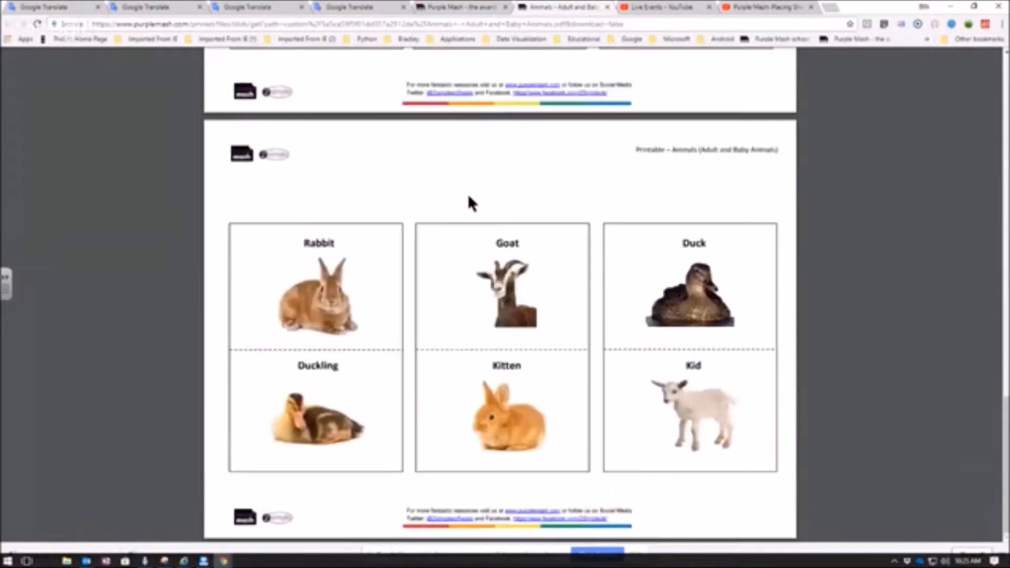
{"action": "scroll", "coordinate": [469, 197], "scroll_direction": "up", "scroll_amount": 15}
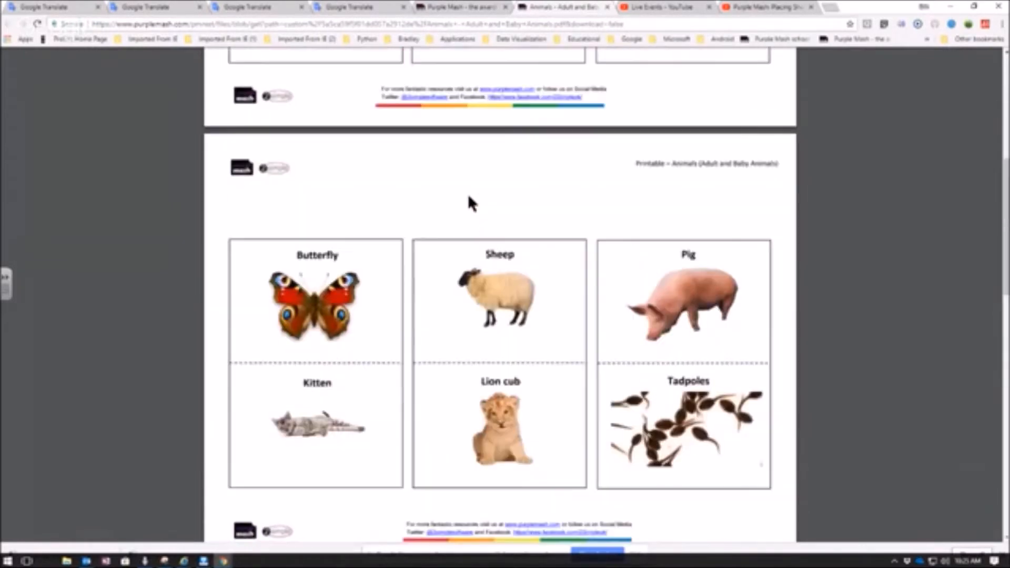
{"action": "key", "text": "ctrl+w"}
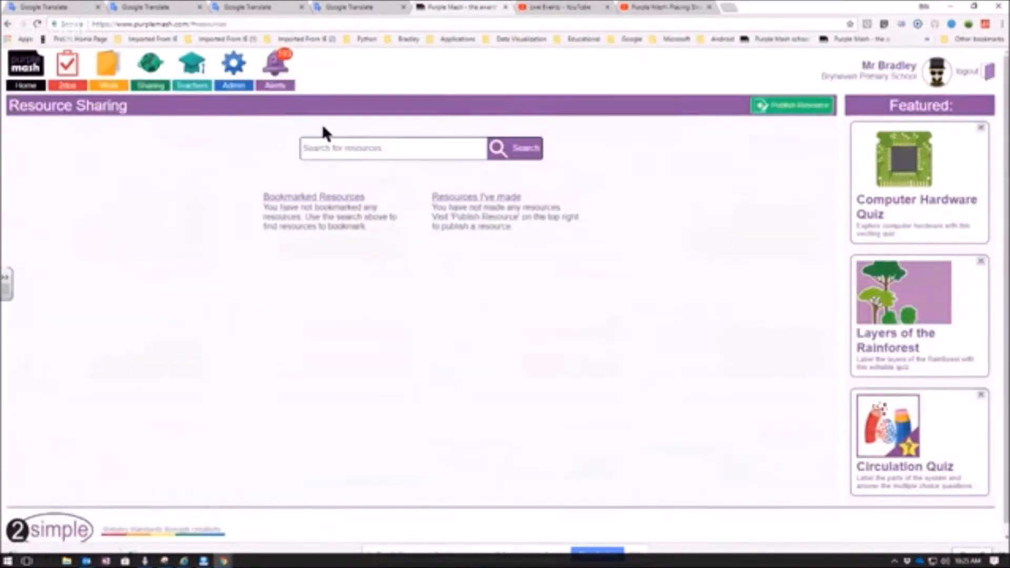
- Search the shared resources for "angles"
{"action": "left_click", "coordinate": [326, 149]}
{"action": "type", "text": "angles"}
{"action": "key", "text": "Return"}
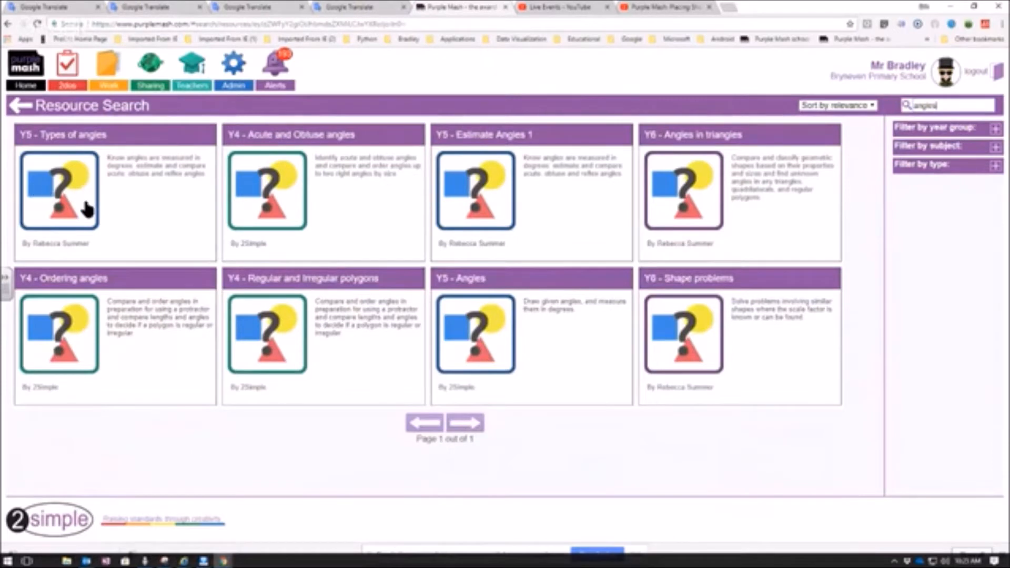
- Open the quiz from the Y4 - Acute and Obtuse angles resource and view its second and third questions
{"action": "left_click", "coordinate": [253, 189]}
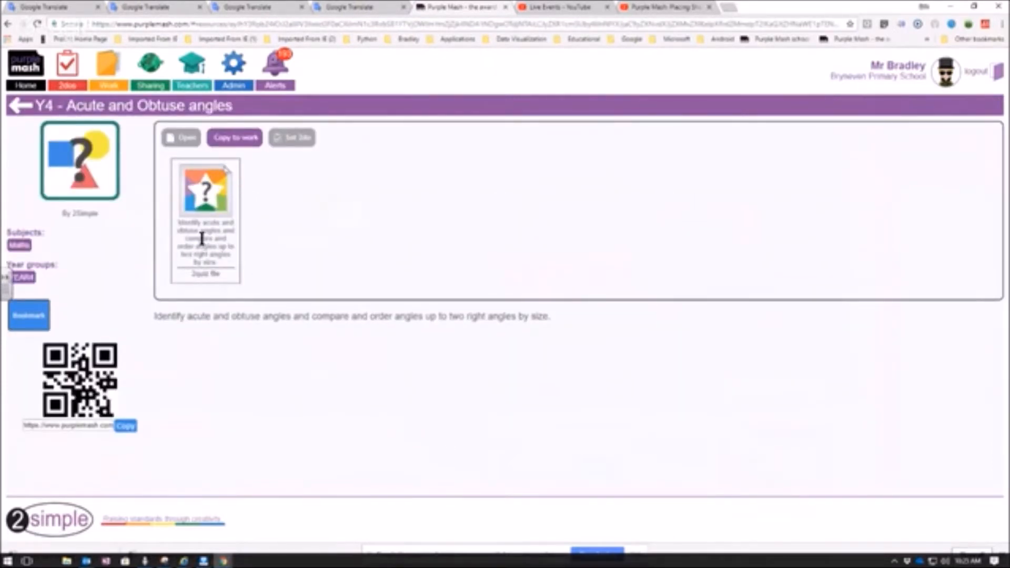
{"action": "left_click", "coordinate": [200, 204]}
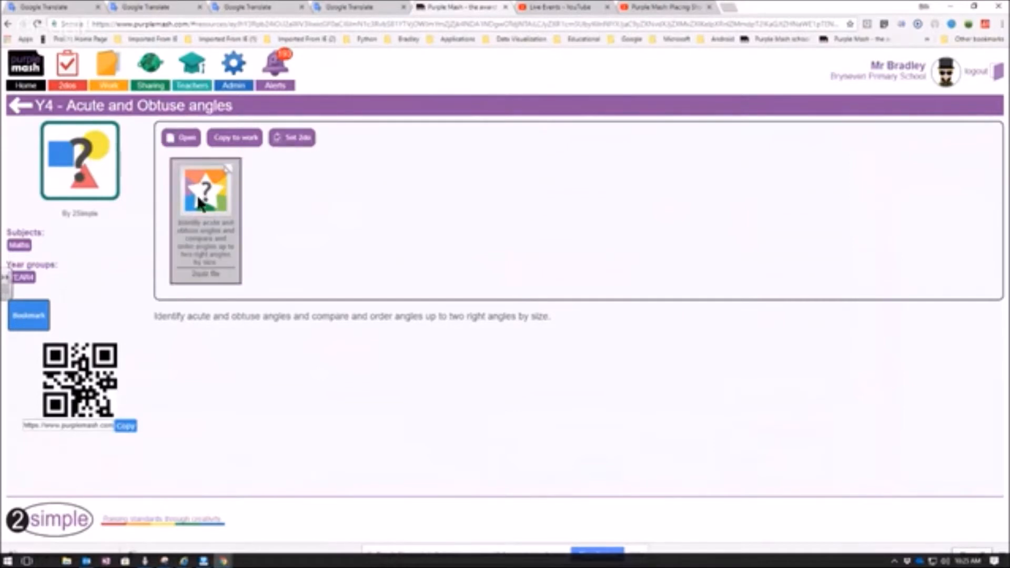
{"action": "left_click", "coordinate": [182, 138]}
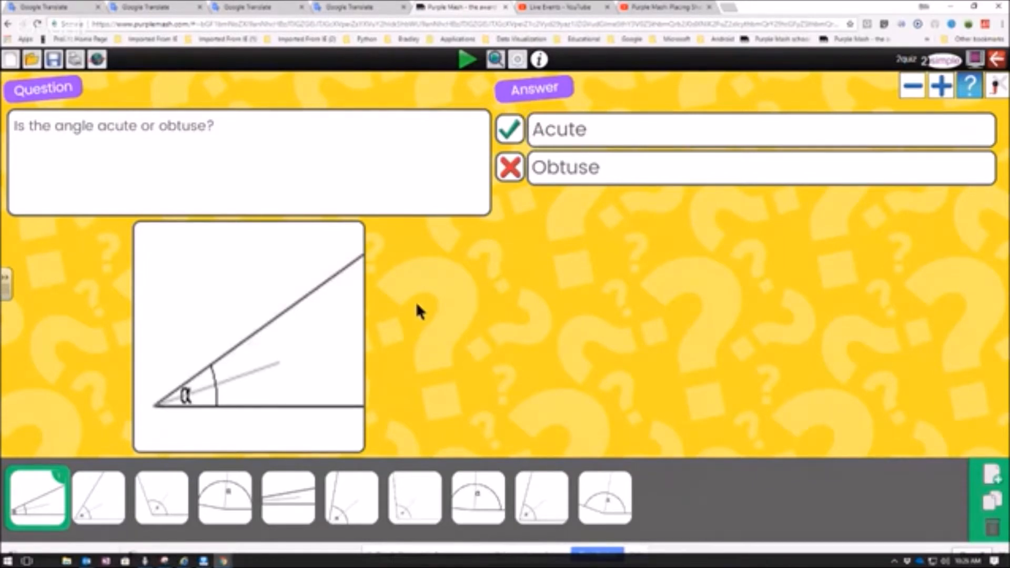
{"action": "left_click", "coordinate": [106, 505]}
{"action": "left_click", "coordinate": [147, 507]}
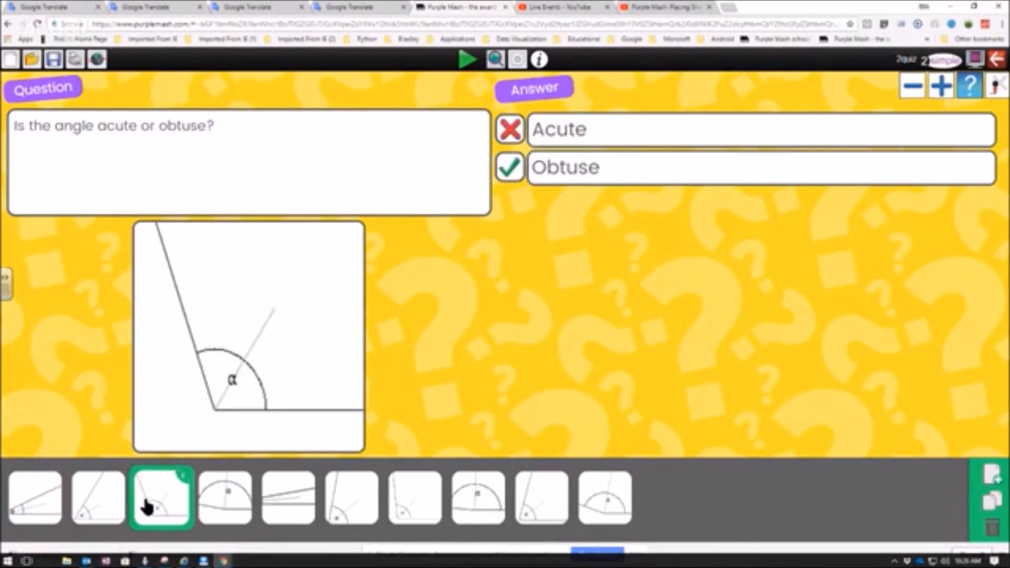
- Exit the angles quiz and start setting its file as a 2do for pupils
{"action": "left_click", "coordinate": [996, 61]}
{"action": "left_click", "coordinate": [540, 289]}
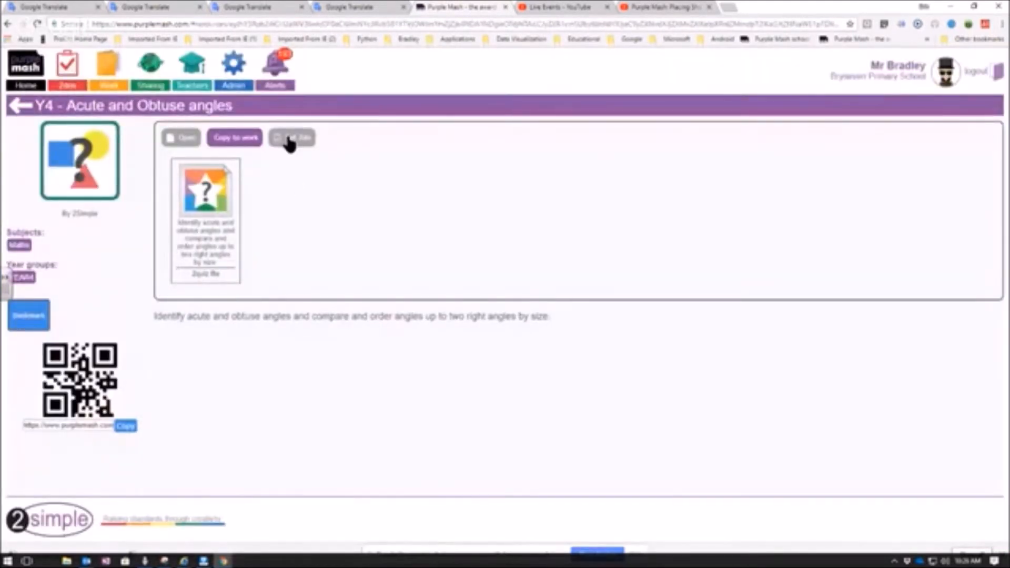
{"action": "left_click", "coordinate": [208, 203]}
{"action": "left_click", "coordinate": [293, 139]}
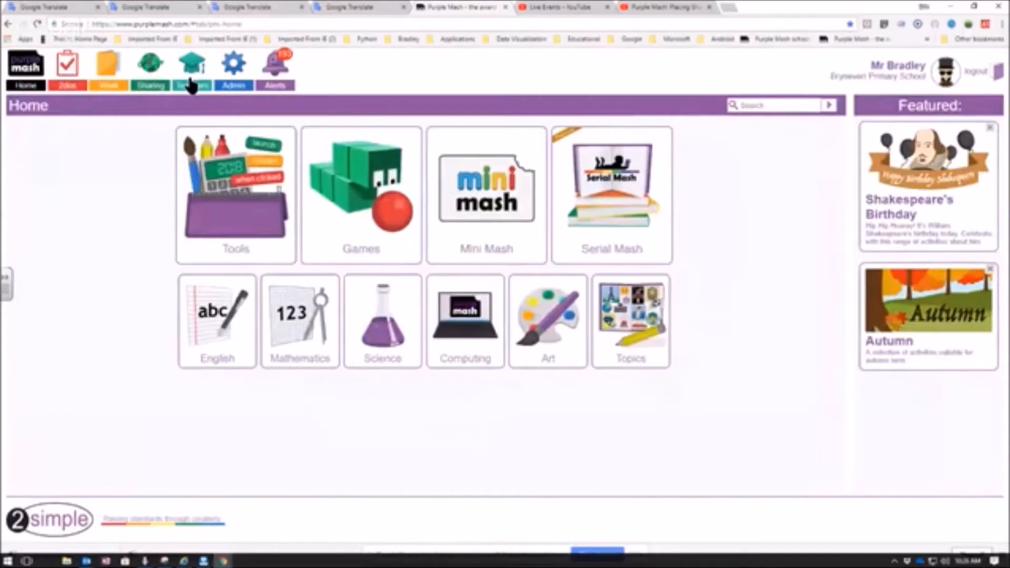
- From the teachers' area, open the South African curriculum map's English Home Language guide for Grade 2
{"action": "left_click", "coordinate": [192, 85]}
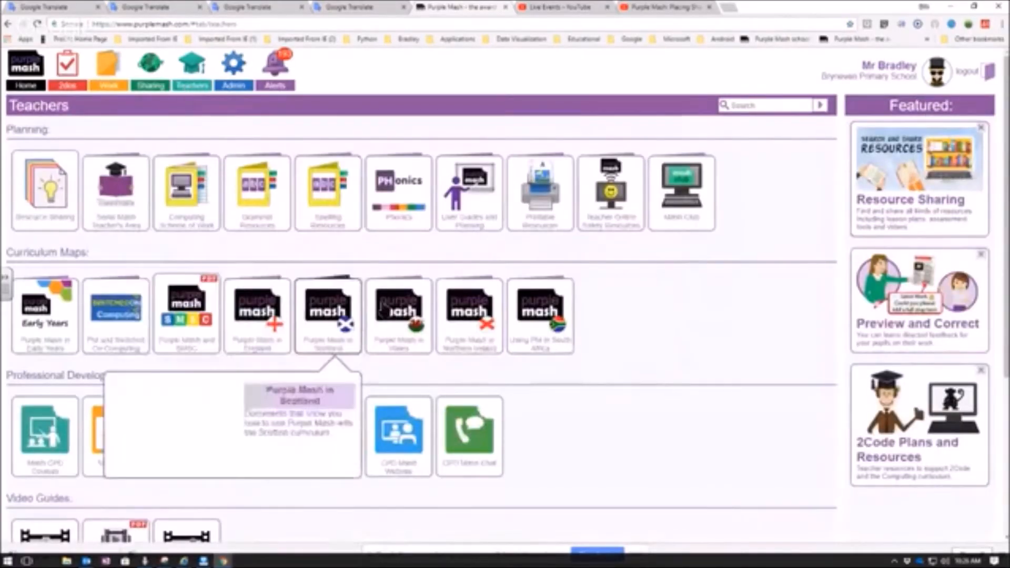
{"action": "left_click", "coordinate": [542, 315]}
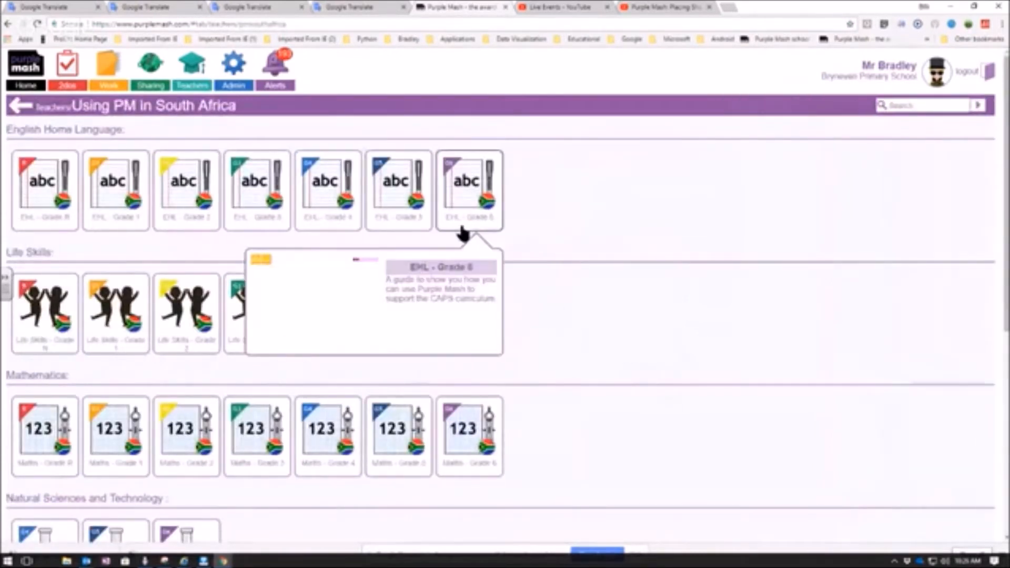
{"action": "left_click_drag", "start_coordinate": [5, 130], "coordinate": [122, 126]}
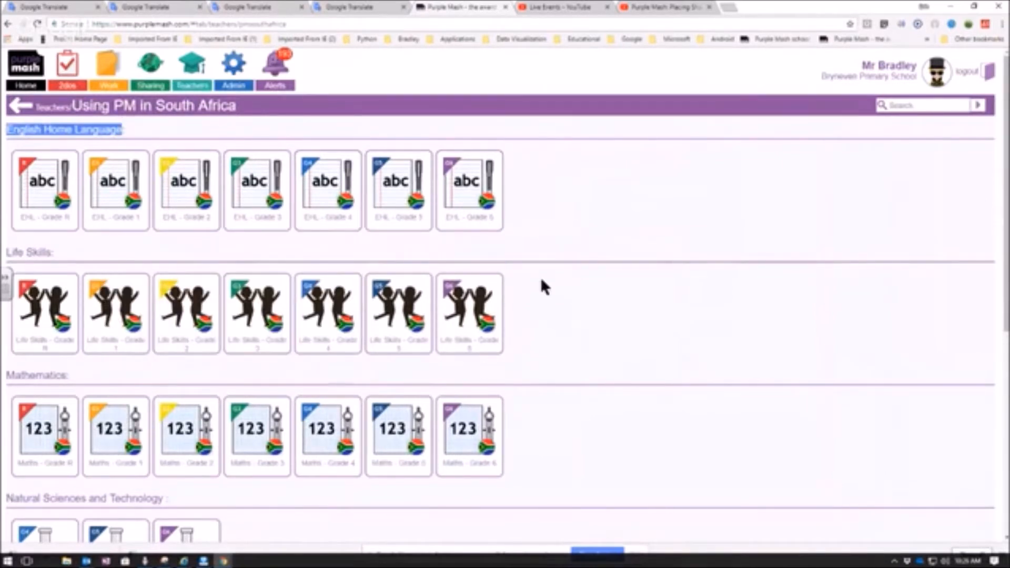
{"action": "mouse_move", "coordinate": [205, 229]}
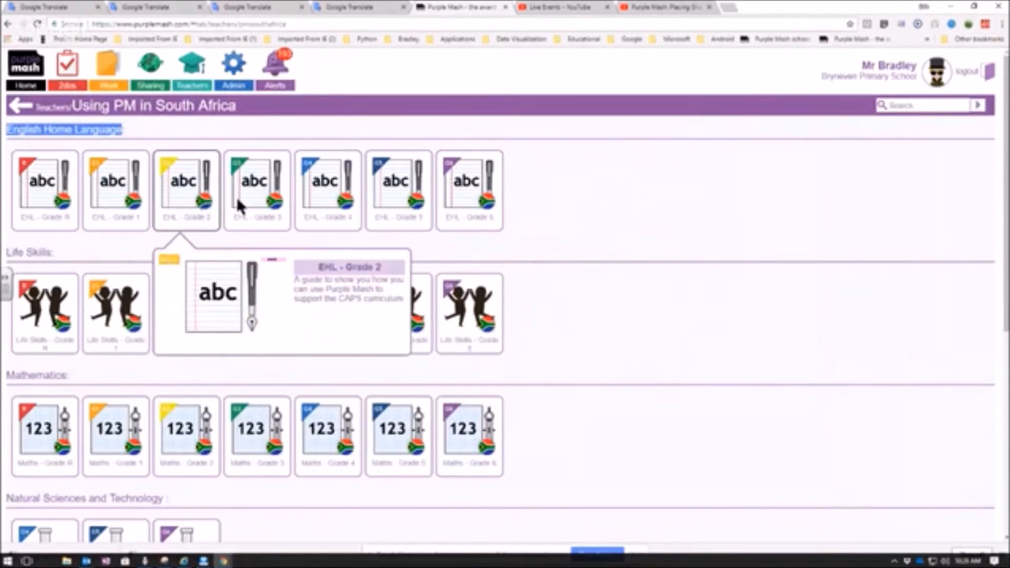
{"action": "left_click", "coordinate": [259, 199]}
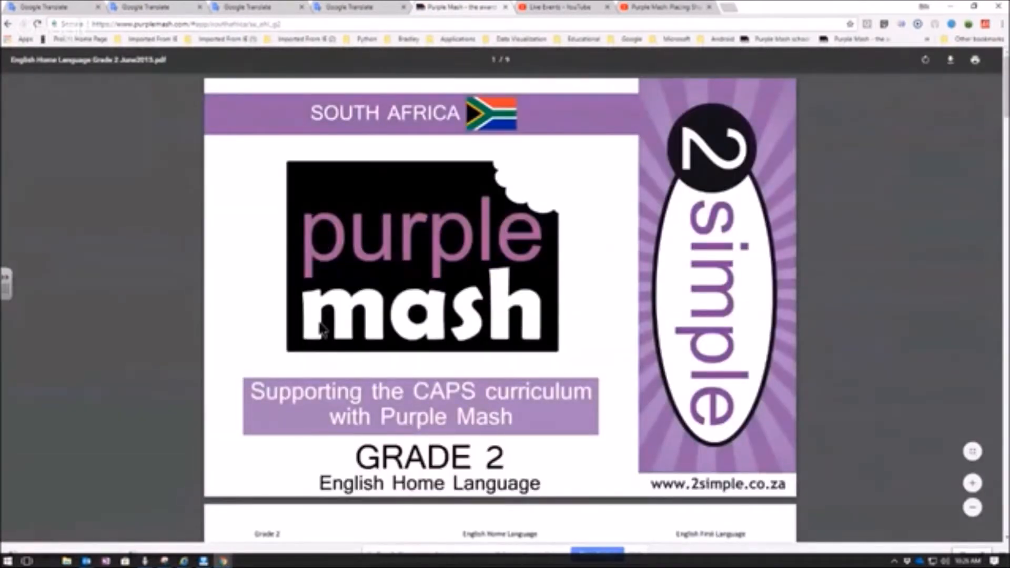
- Read through the Grade 2 English Home Language guide and follow its 2Publish Extra link for maintenance of the print script
{"action": "scroll", "coordinate": [320, 331], "scroll_direction": "down", "scroll_amount": 8}
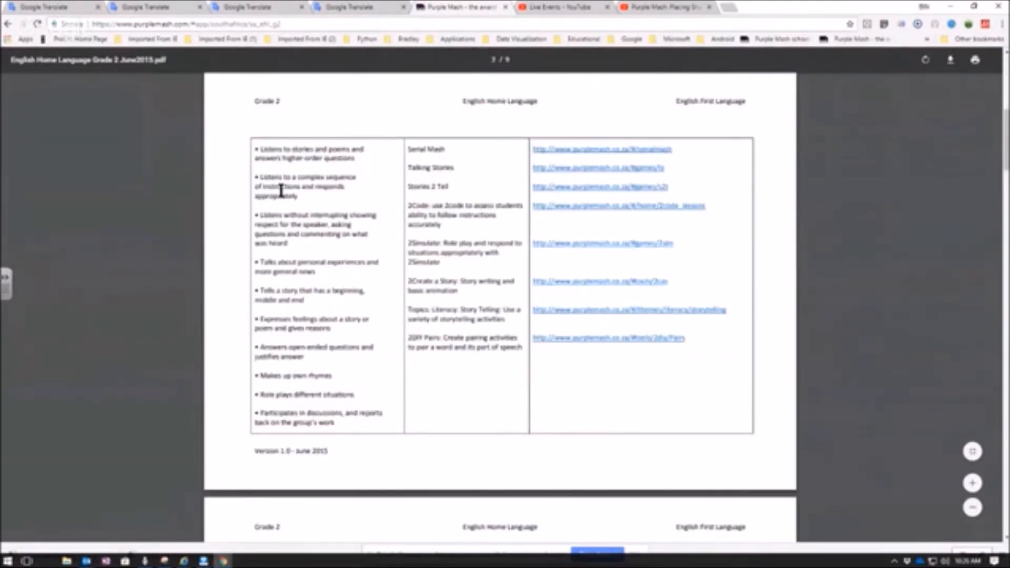
{"action": "scroll", "coordinate": [282, 190], "scroll_direction": "down", "scroll_amount": 8}
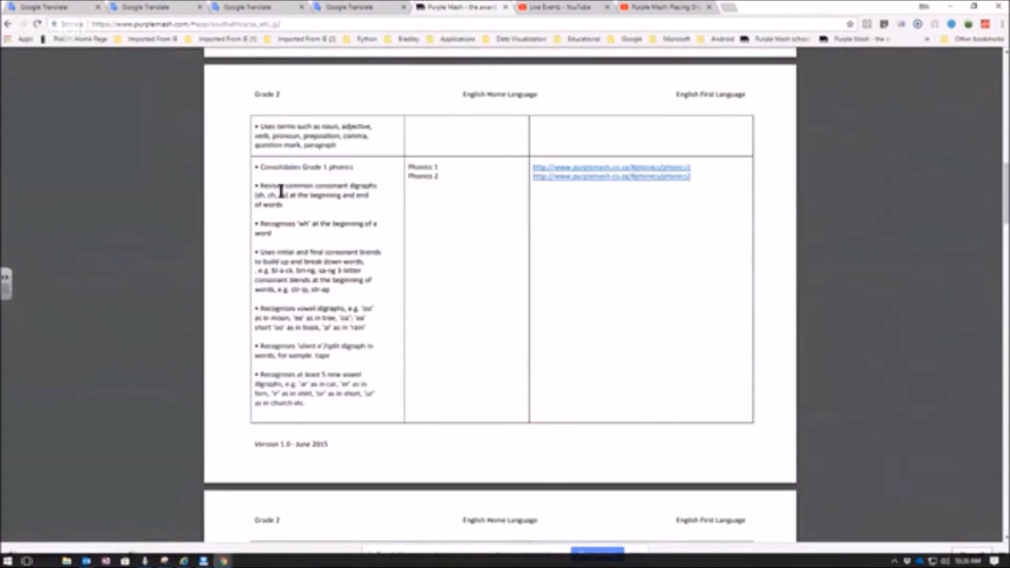
{"action": "scroll", "coordinate": [281, 191], "scroll_direction": "down", "scroll_amount": 8}
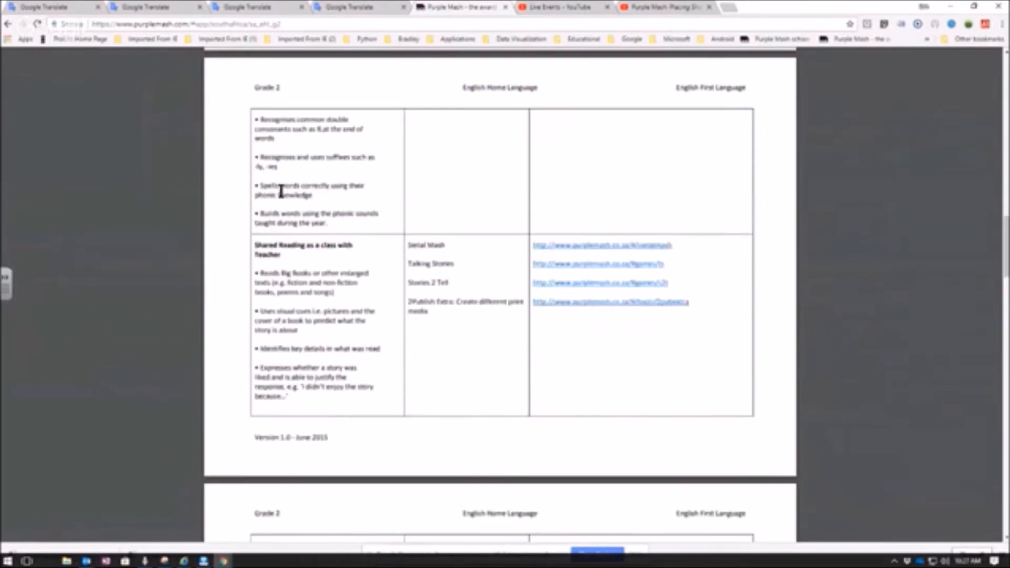
{"action": "scroll", "coordinate": [281, 260], "scroll_direction": "down", "scroll_amount": 8}
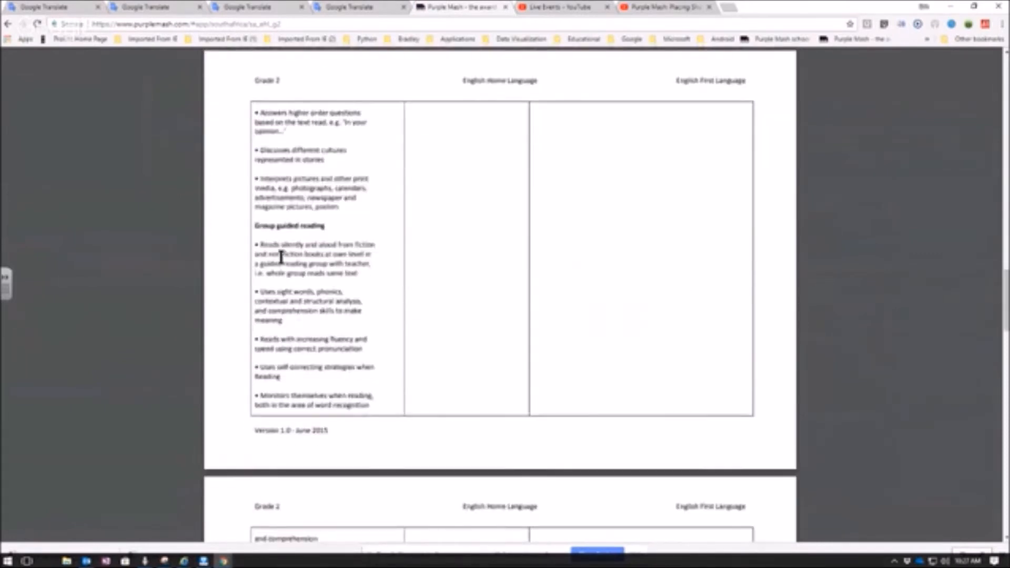
{"action": "scroll", "coordinate": [264, 233], "scroll_direction": "down", "scroll_amount": 8}
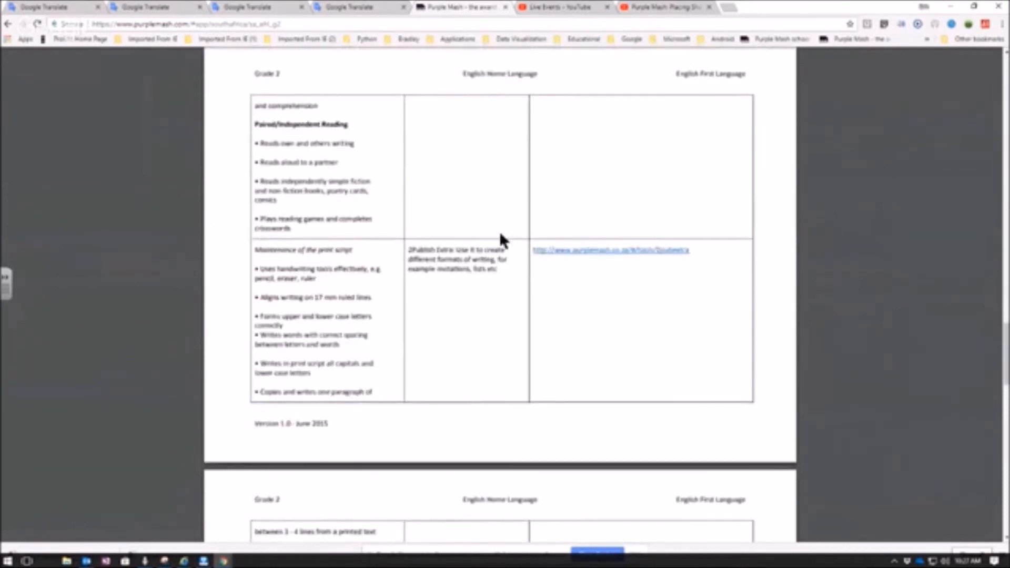
{"action": "left_click", "coordinate": [595, 252]}
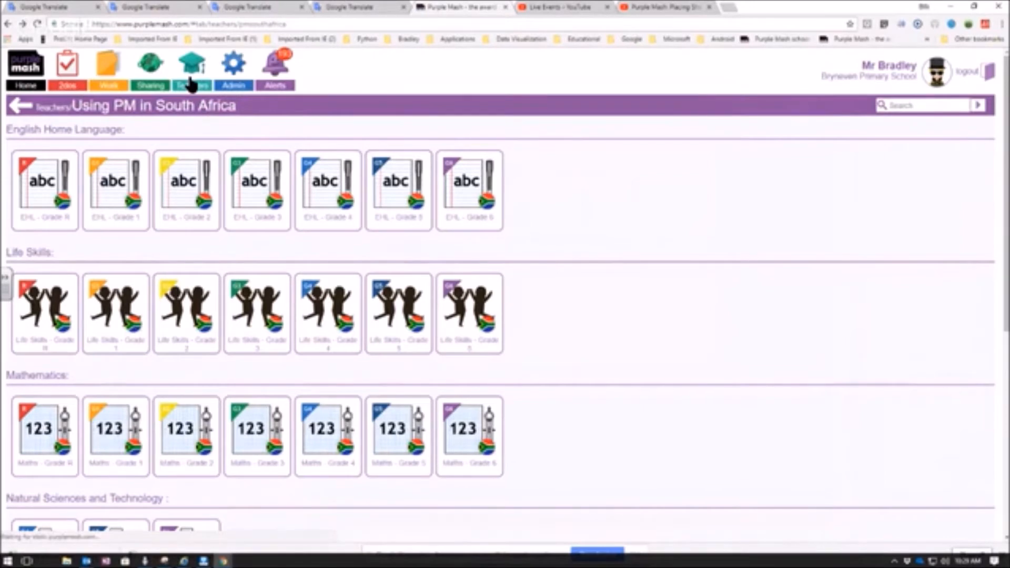
- Return to the main teachers' area and view the available admin options
{"action": "left_click", "coordinate": [191, 85]}
{"action": "mouse_move", "coordinate": [233, 84]}
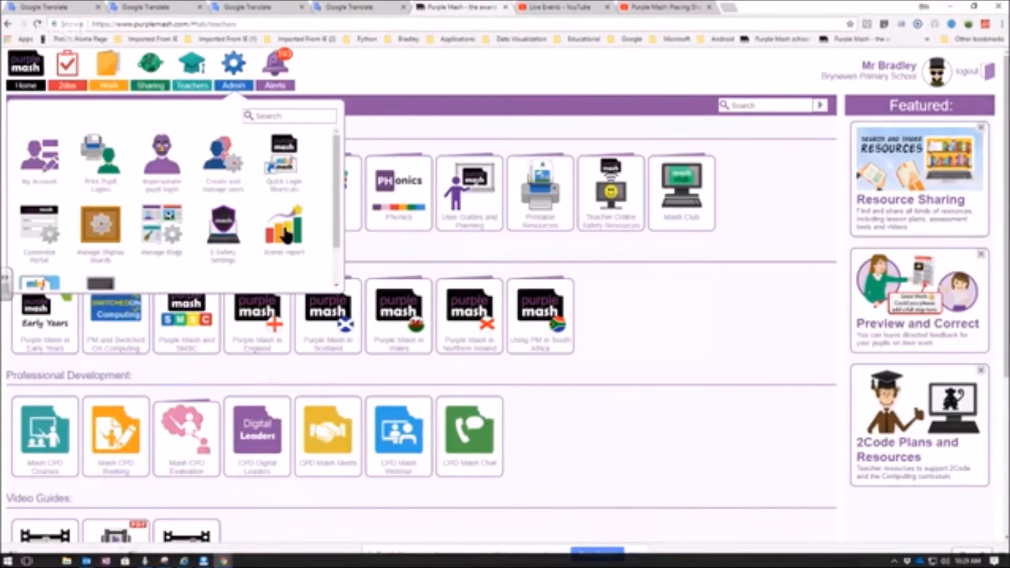
{"action": "left_click", "coordinate": [368, 107]}
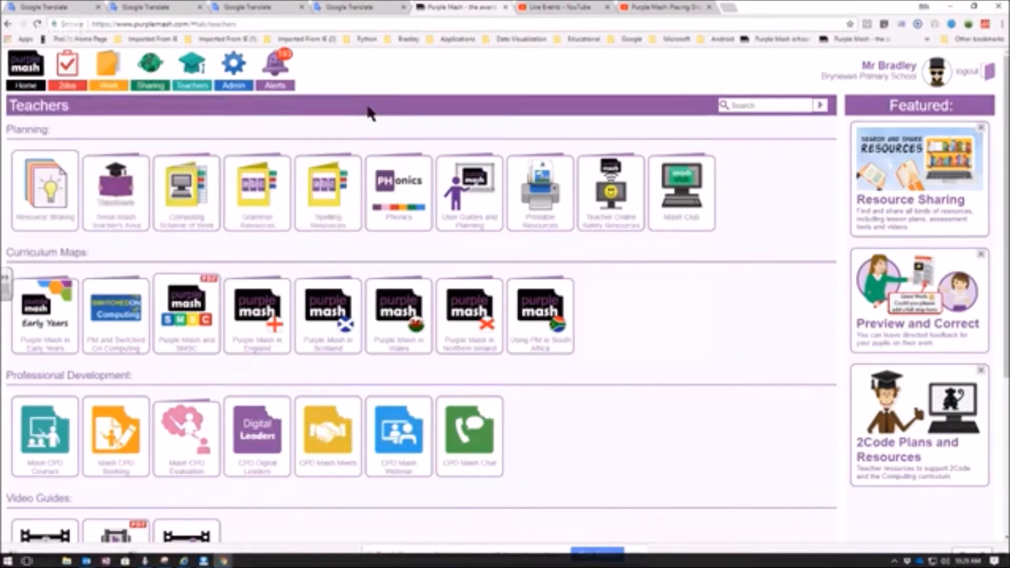
{"action": "left_click", "coordinate": [235, 89]}
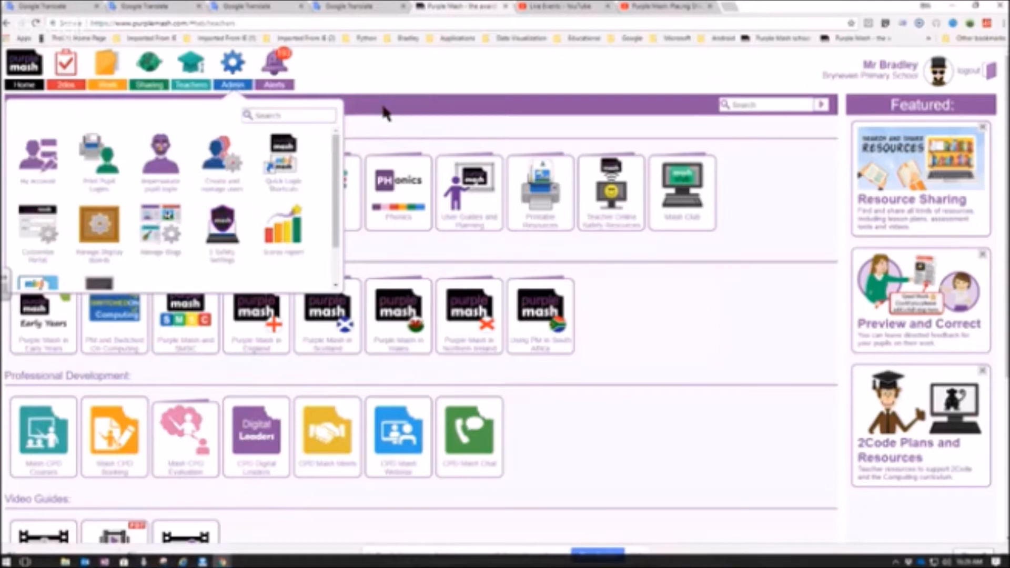
{"action": "left_click", "coordinate": [386, 112]}
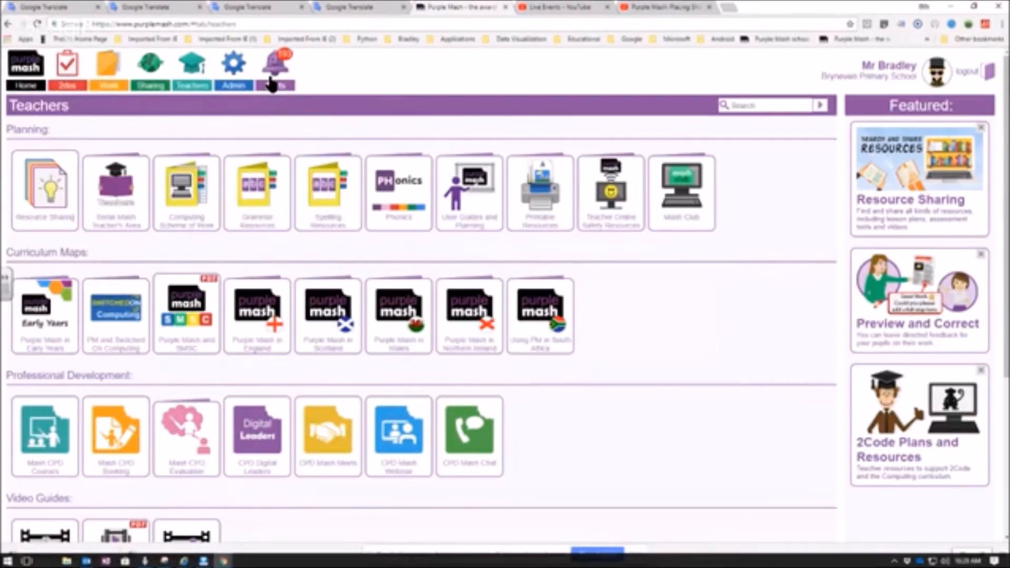
- Review the alerts about handed-in 2dos and return to the home page
{"action": "left_click", "coordinate": [277, 75]}
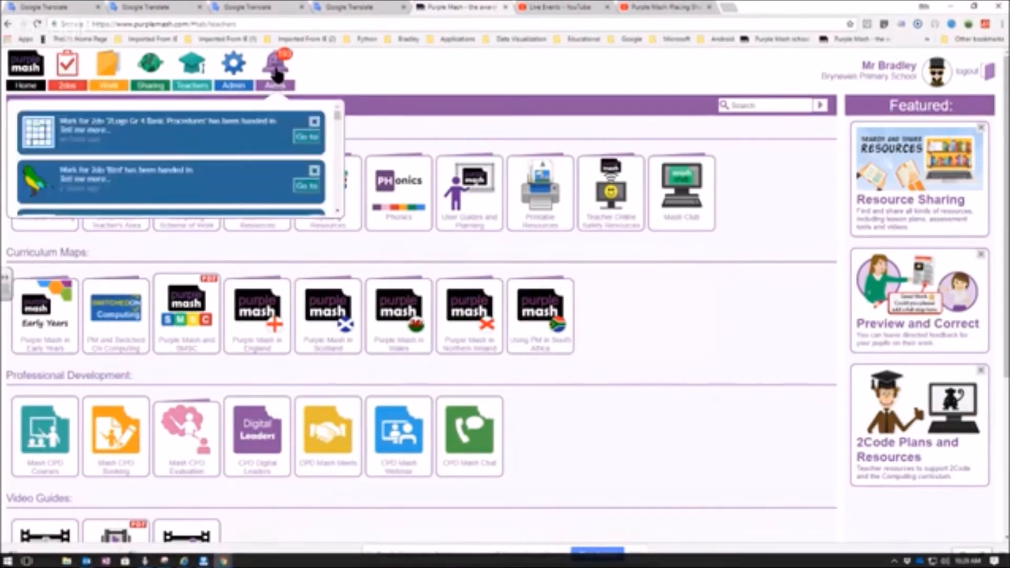
{"action": "left_click", "coordinate": [277, 75]}
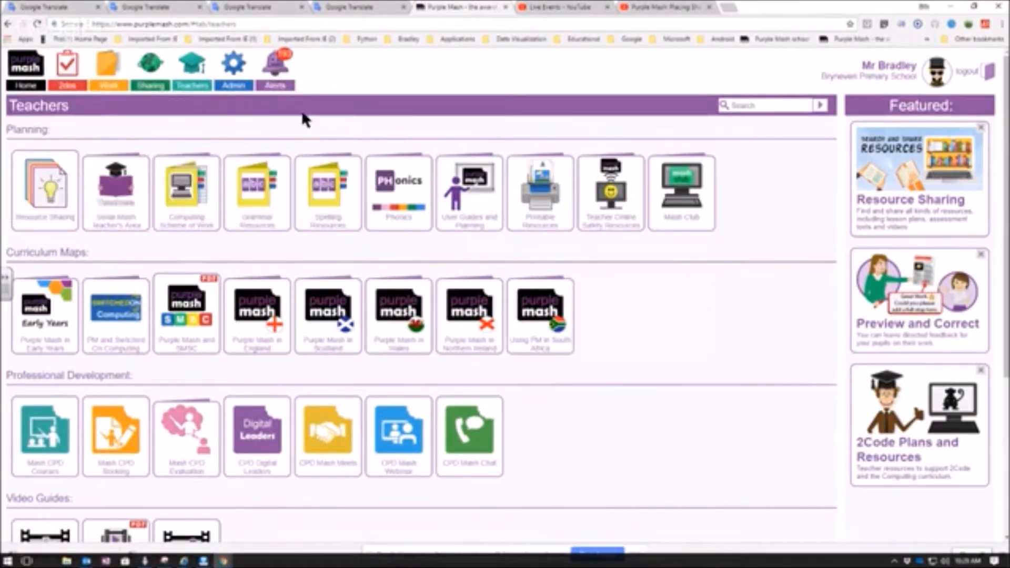
{"action": "left_click", "coordinate": [278, 81]}
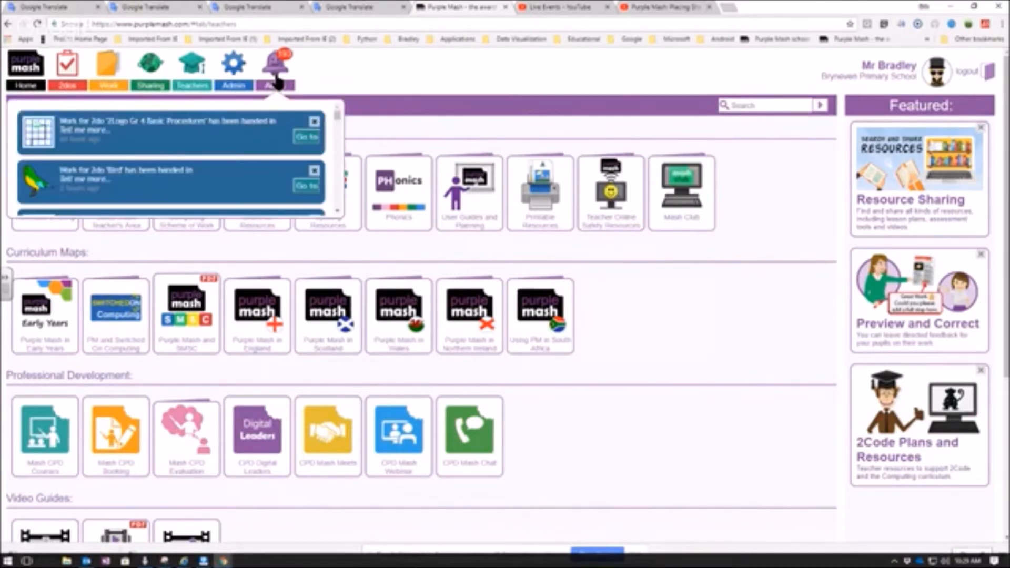
{"action": "mouse_move", "coordinate": [338, 113]}
{"action": "left_mouse_down"}
{"action": "mouse_move", "coordinate": [335, 152]}
{"action": "mouse_move", "coordinate": [339, 117]}
{"action": "left_mouse_up"}
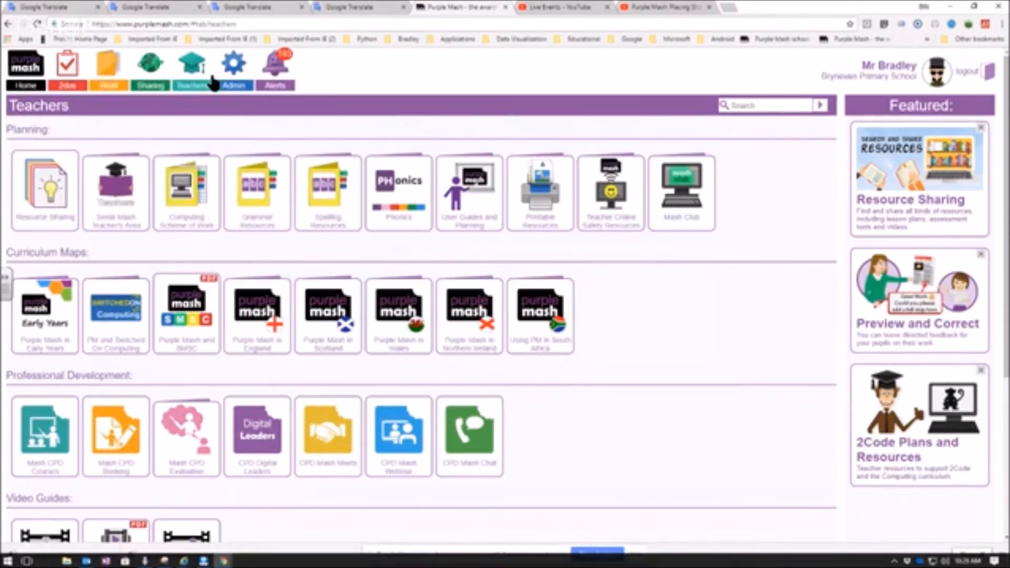
{"action": "left_click", "coordinate": [32, 82]}
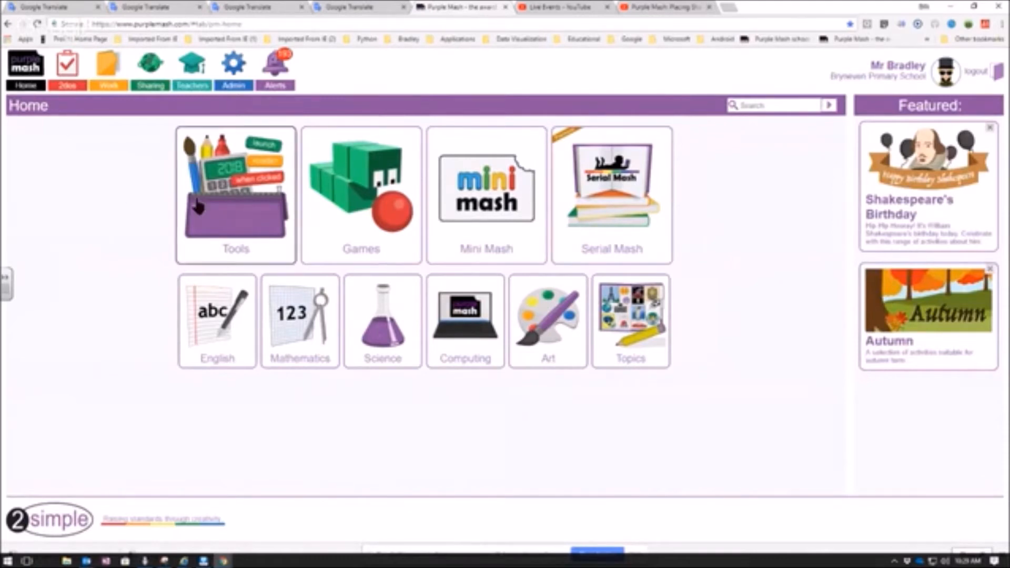
- From the tools collection, open the Text Toolkit and launch the Word Spot app
{"action": "left_click", "coordinate": [204, 204]}
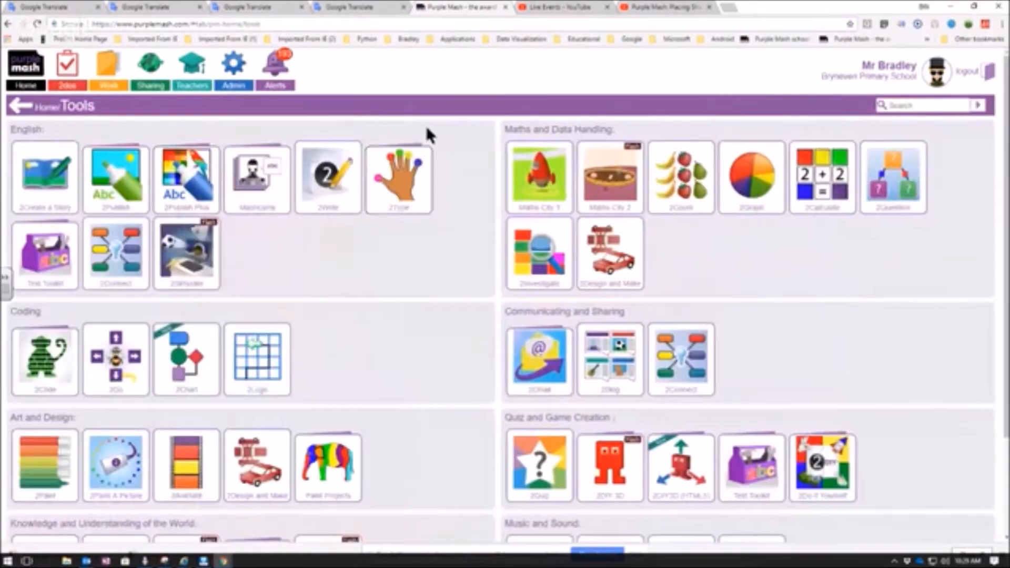
{"action": "mouse_move", "coordinate": [35, 273]}
{"action": "left_click", "coordinate": [34, 247]}
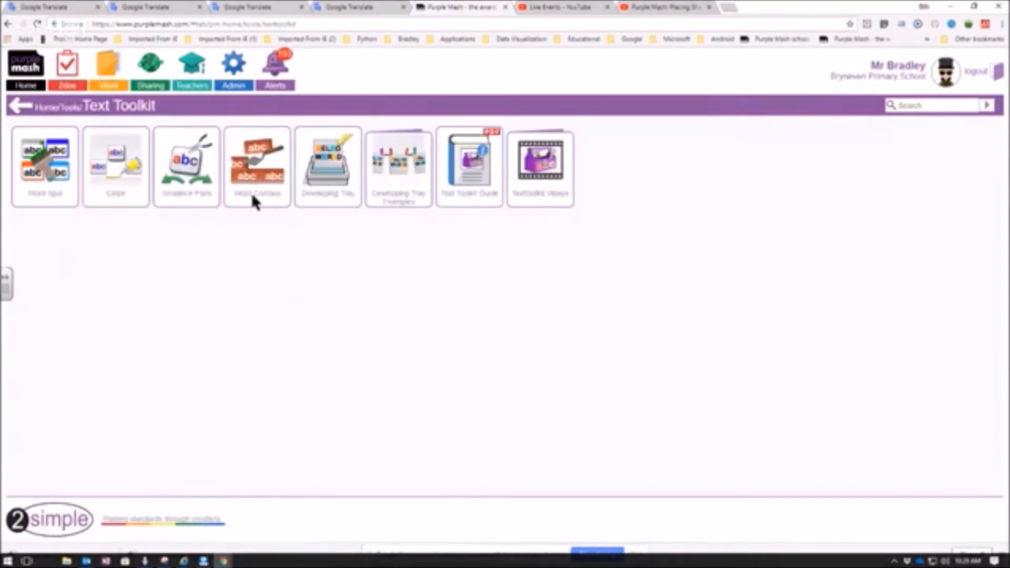
{"action": "mouse_move", "coordinate": [48, 174]}
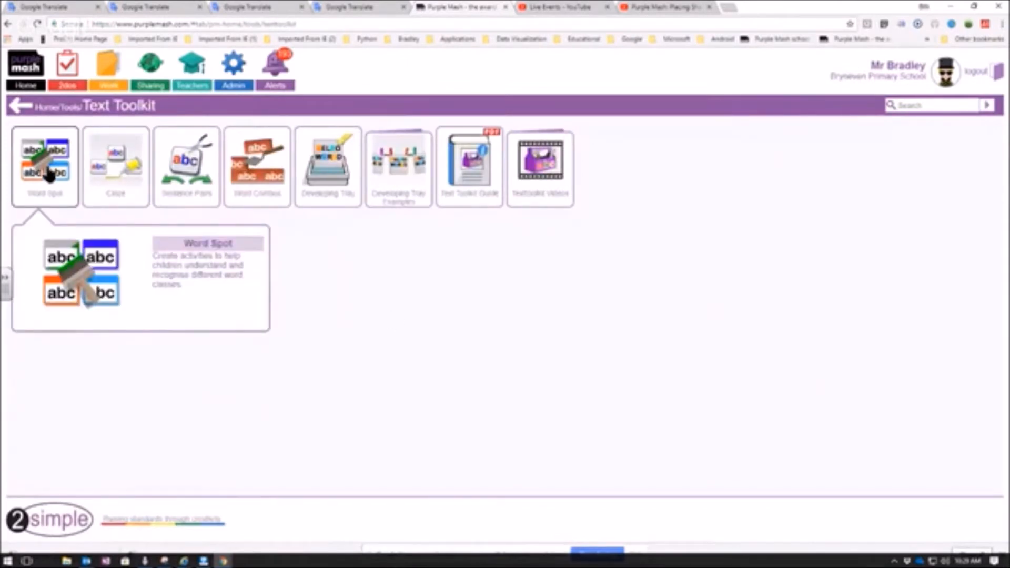
{"action": "left_click", "coordinate": [41, 169]}
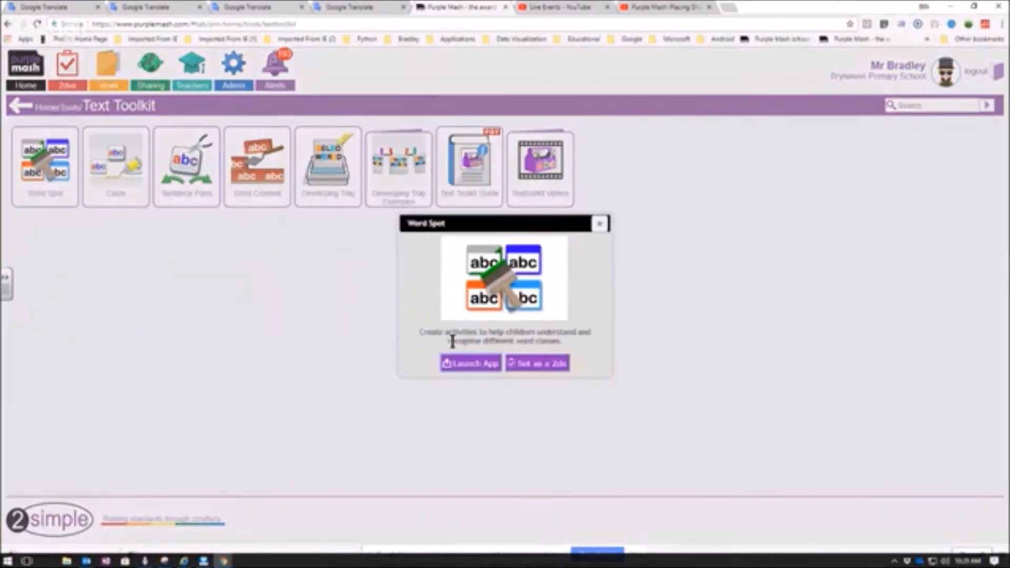
{"action": "left_click", "coordinate": [471, 363]}
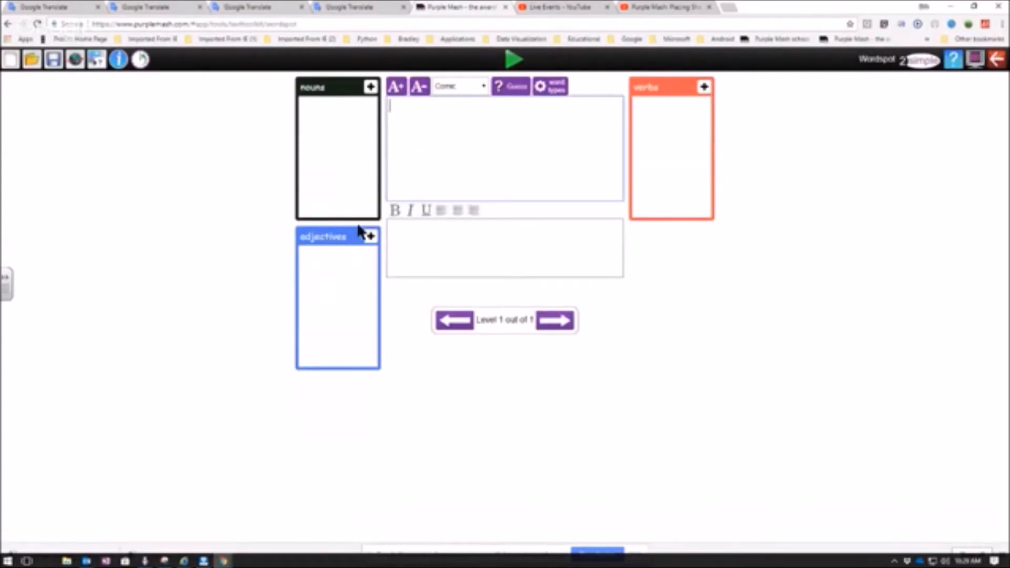
- Replace the activity's preset word types with a custom word type named Houses
{"action": "left_click", "coordinate": [556, 93]}
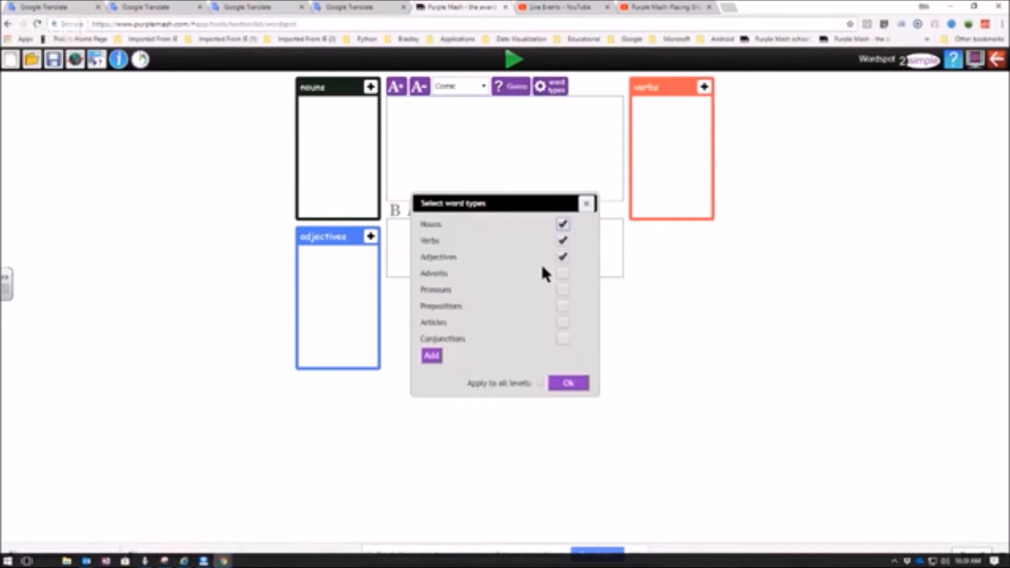
{"action": "left_click", "coordinate": [562, 257]}
{"action": "left_click", "coordinate": [432, 357]}
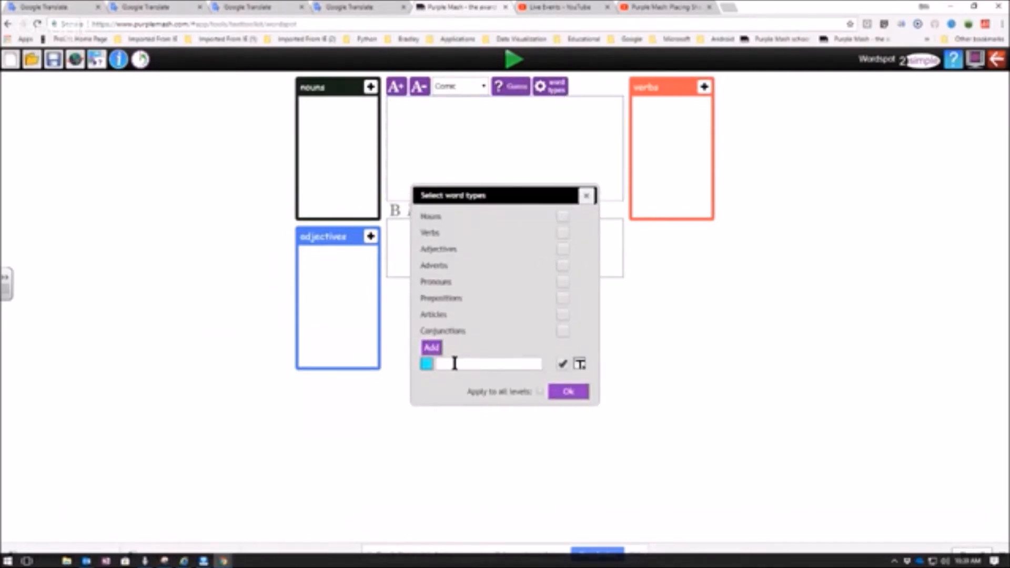
{"action": "left_click", "coordinate": [440, 366]}
{"action": "type", "text": "Houses"}
- Add a custom word type named Animals in dark red and change the colour of Houses to bright red
{"action": "left_click", "coordinate": [431, 347]}
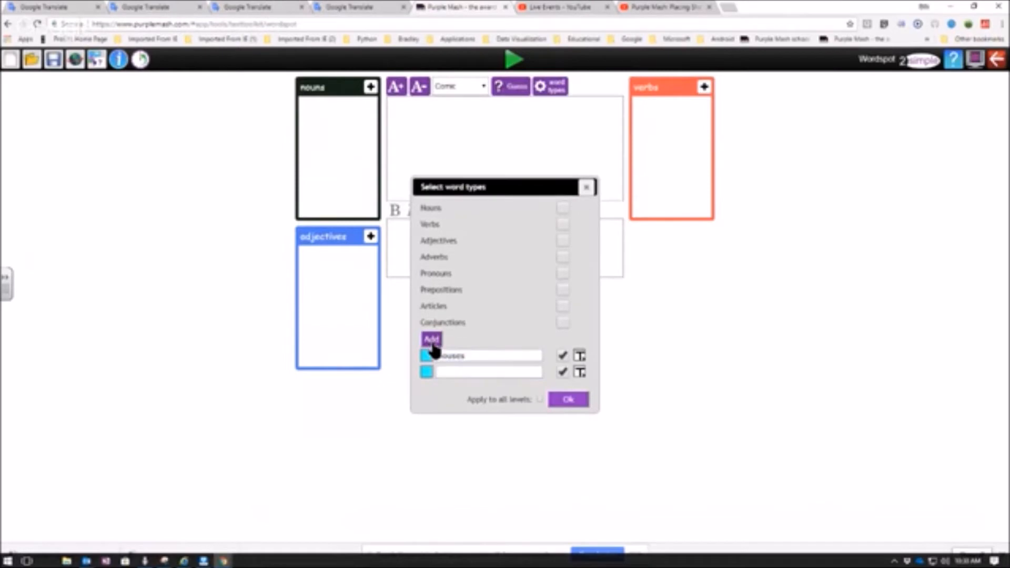
{"action": "left_click", "coordinate": [427, 372]}
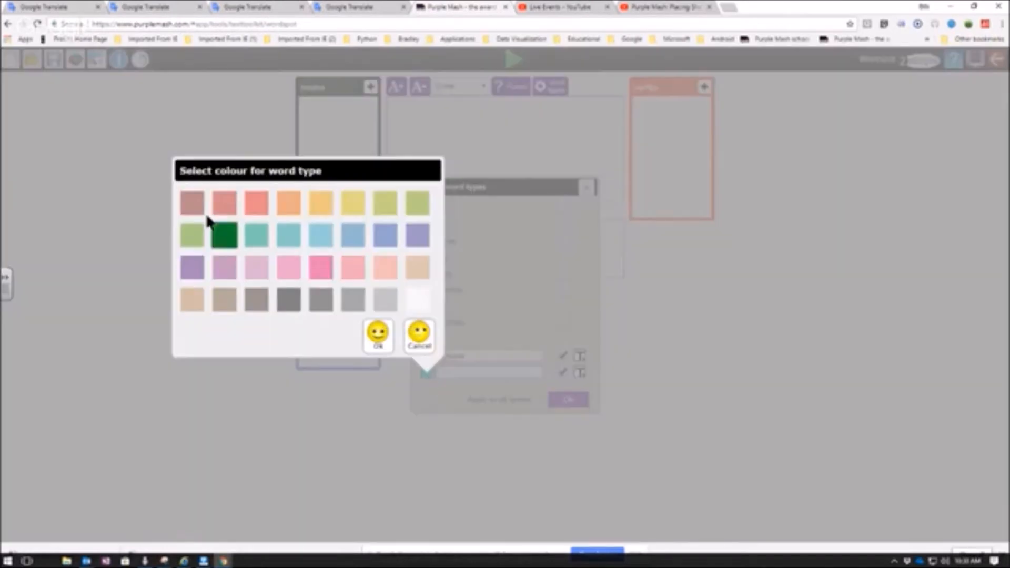
{"action": "left_click", "coordinate": [192, 204]}
{"action": "left_click", "coordinate": [376, 334]}
{"action": "left_click", "coordinate": [441, 372]}
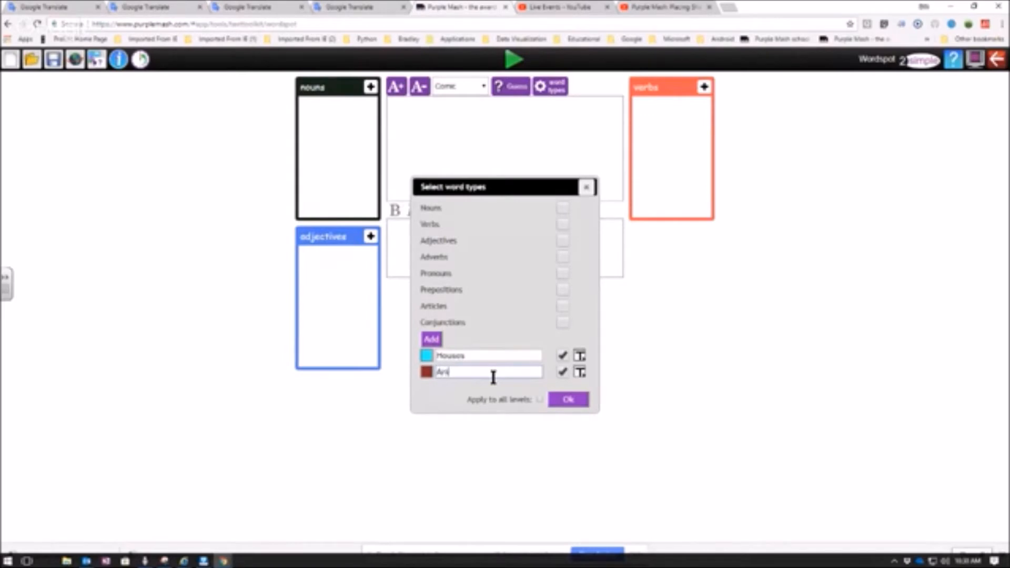
{"action": "left_click", "coordinate": [426, 356]}
{"action": "left_click", "coordinate": [226, 195]}
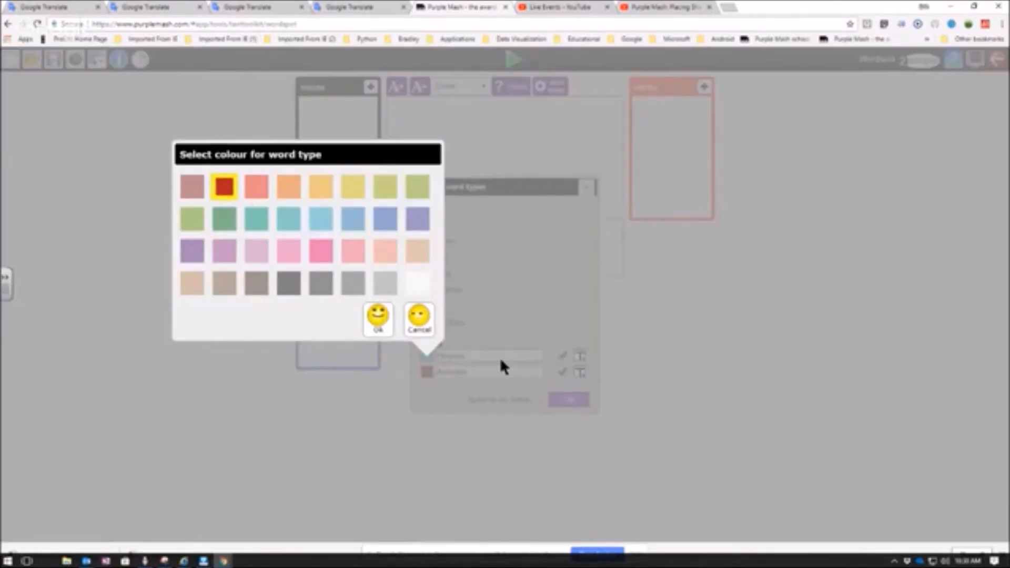
{"action": "left_click", "coordinate": [381, 324]}
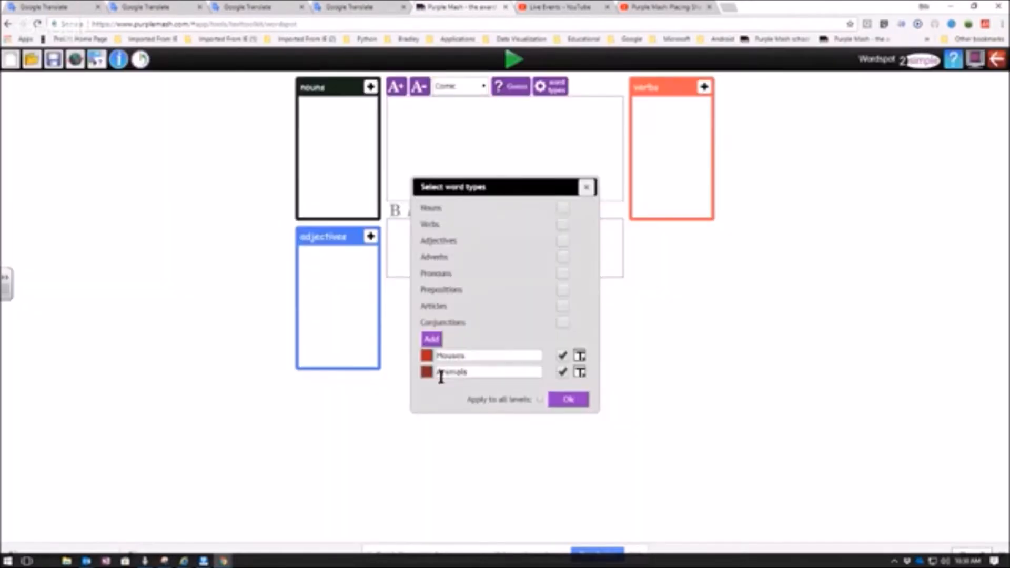
- Add a third custom word type named Countries in black and apply the word type selection
{"action": "left_click", "coordinate": [432, 340]}
{"action": "left_click", "coordinate": [426, 380]}
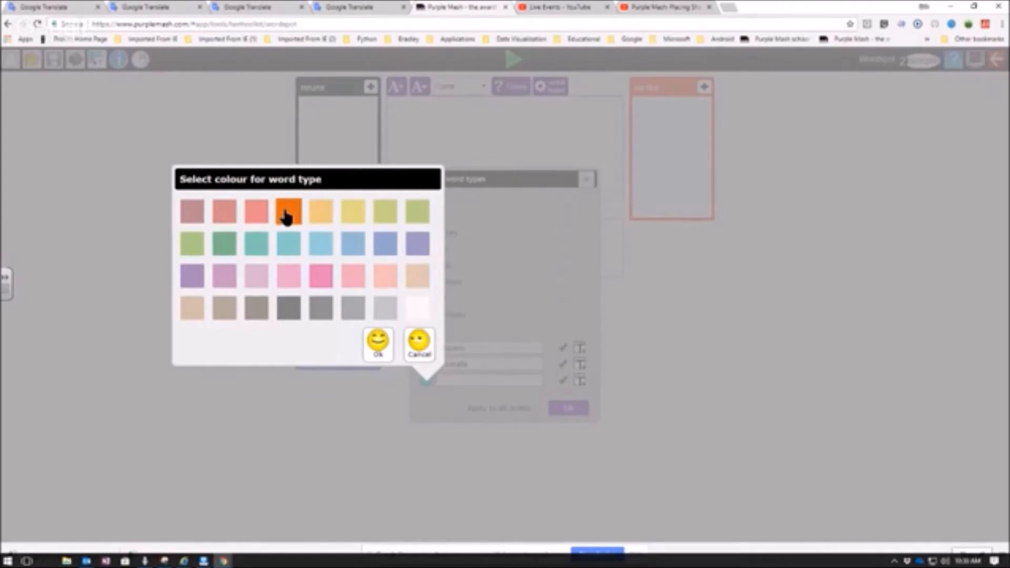
{"action": "left_click", "coordinate": [288, 309]}
{"action": "left_click", "coordinate": [382, 348]}
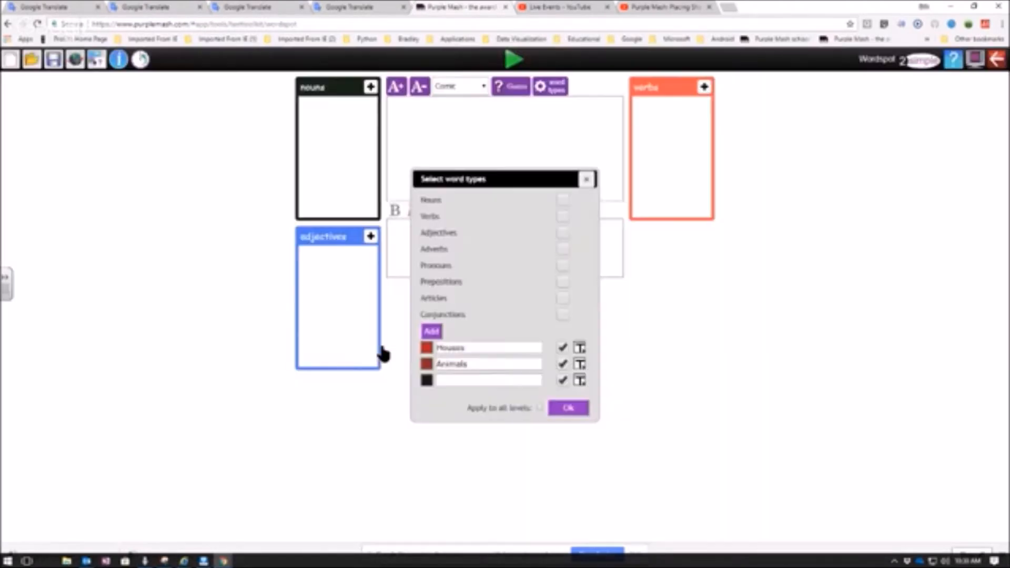
{"action": "left_click", "coordinate": [445, 380]}
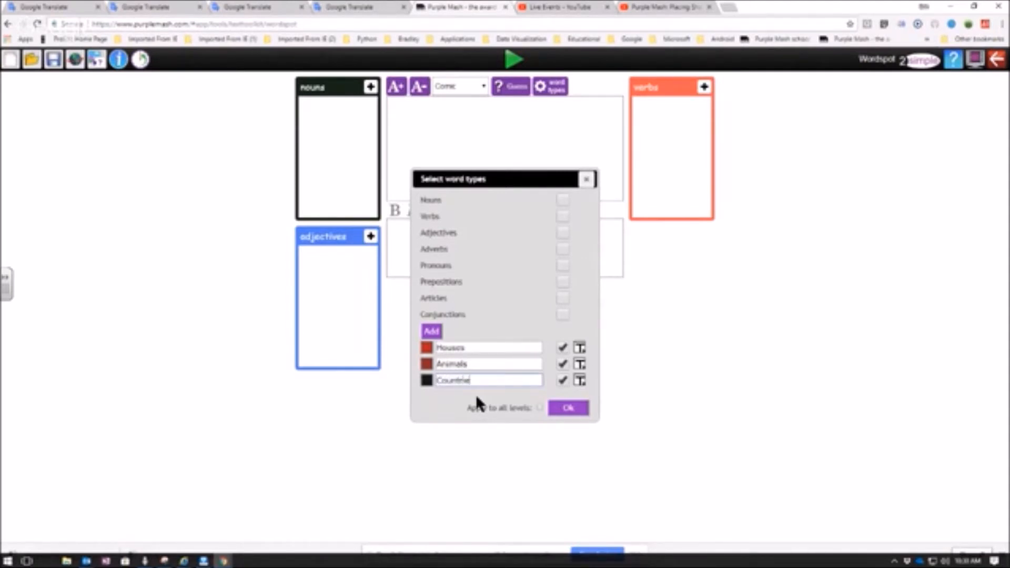
{"action": "left_click", "coordinate": [566, 409]}
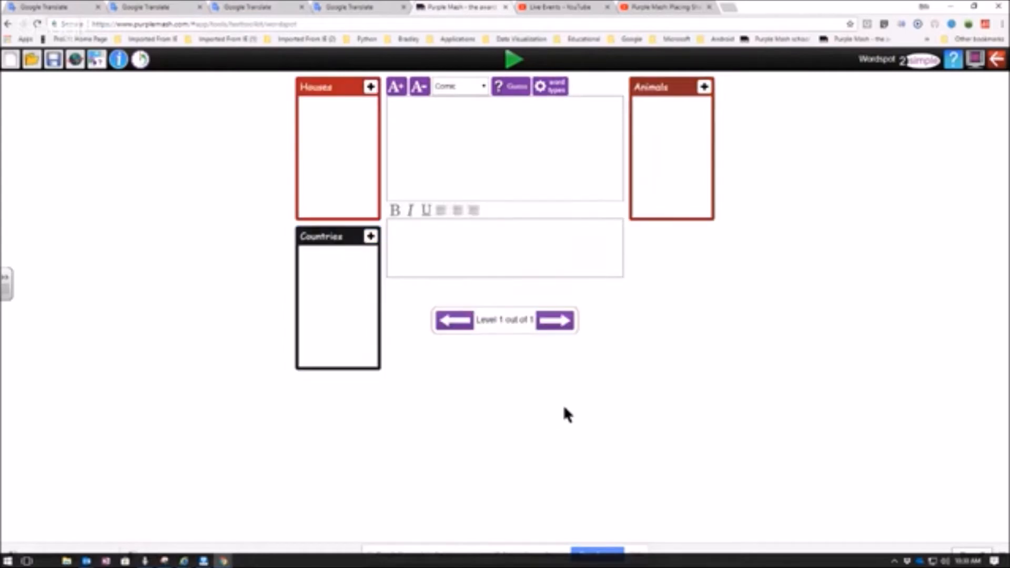
- Enter South Africa in the activity text and assign the whole phrase to Countries
{"action": "left_click", "coordinate": [403, 104]}
{"action": "type", "text": "A"}
{"action": "key", "text": "BackSpace"}
{"action": "type", "text": "South Afr"}
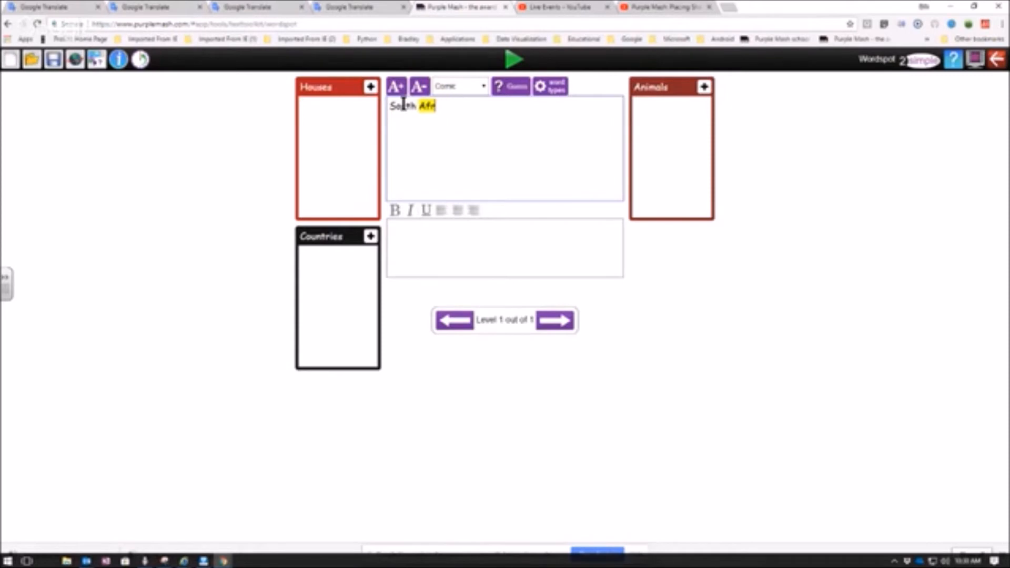
{"action": "left_click_drag", "start_coordinate": [388, 103], "coordinate": [447, 103]}
{"action": "left_click", "coordinate": [370, 235]}
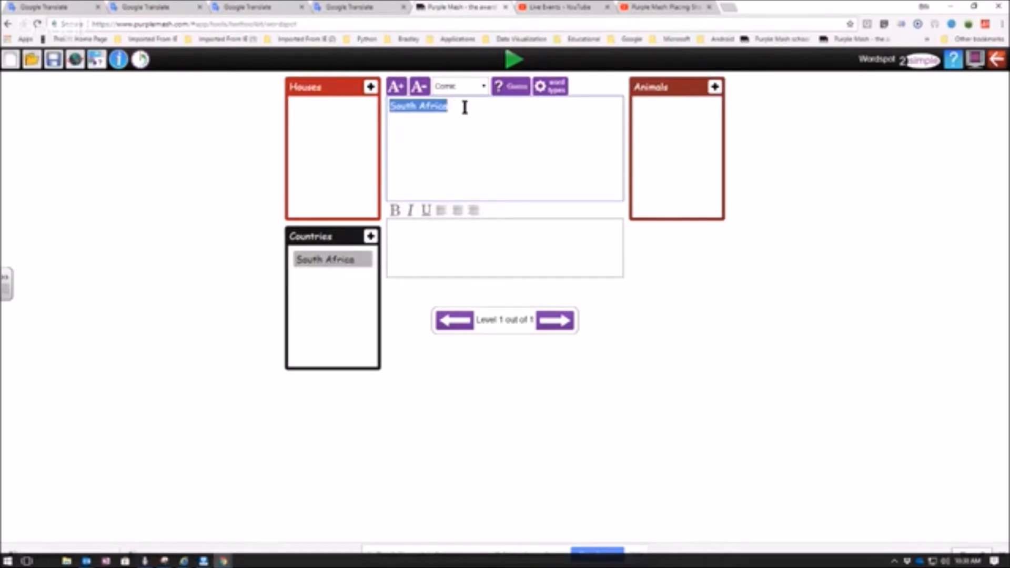
{"action": "left_click", "coordinate": [489, 106]}
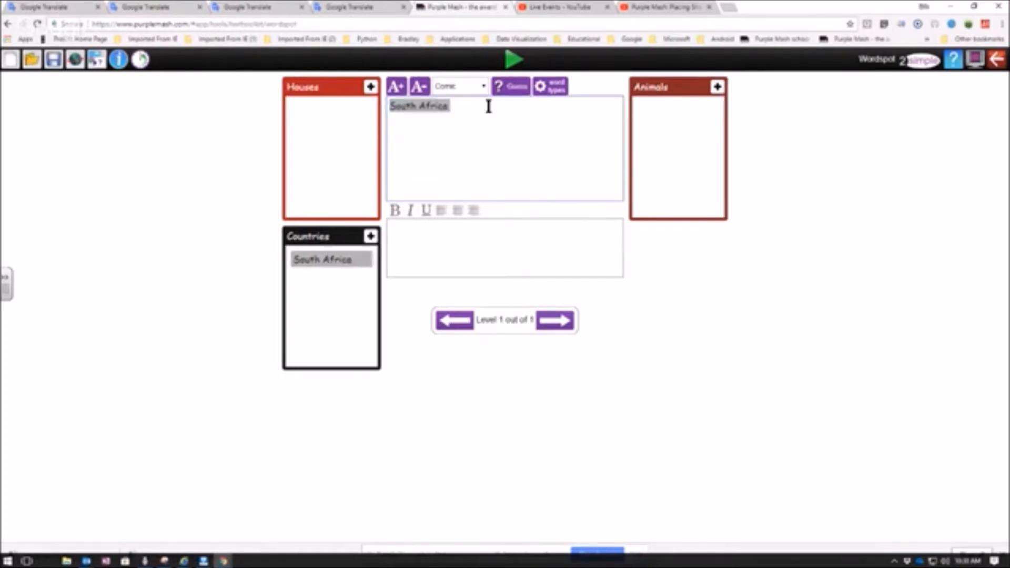
{"action": "type", "text": "cactus"}
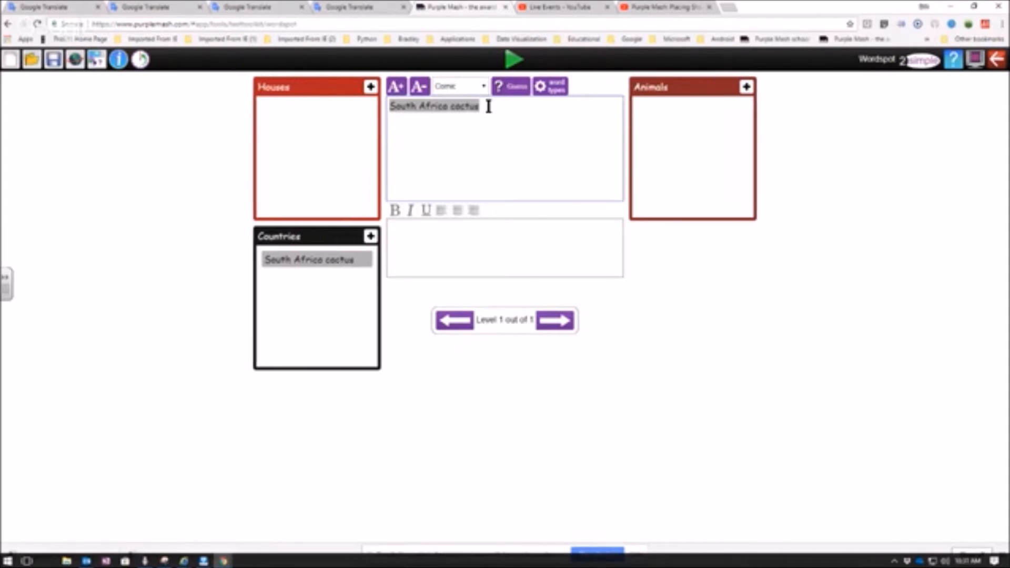
{"action": "left_click_drag", "start_coordinate": [451, 106], "coordinate": [487, 107]}
{"action": "left_click", "coordinate": [487, 105]}
{"action": "key", "text": "BackSpace"}
{"action": "key", "text": "BackSpace"}
{"action": "key", "text": "BackSpace"}
{"action": "key", "text": "BackSpace"}
{"action": "key", "text": "BackSpace"}
{"action": "key", "text": "BackSpace"}
{"action": "key", "text": "BackSpace"}
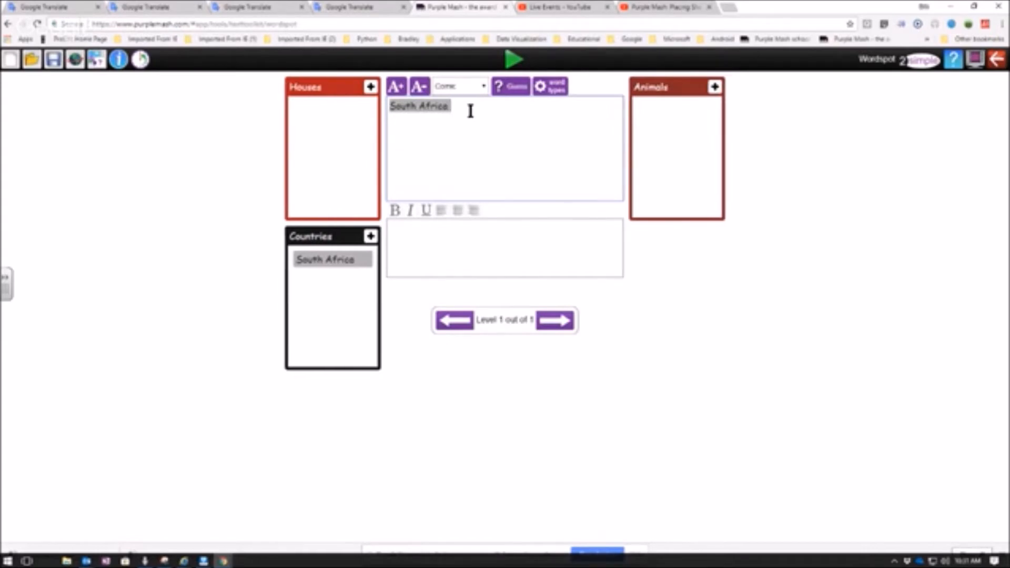
- Add the words cat, lion and elephant to the activity text, assigning each one to Animals
{"action": "type", "text": "cat"}
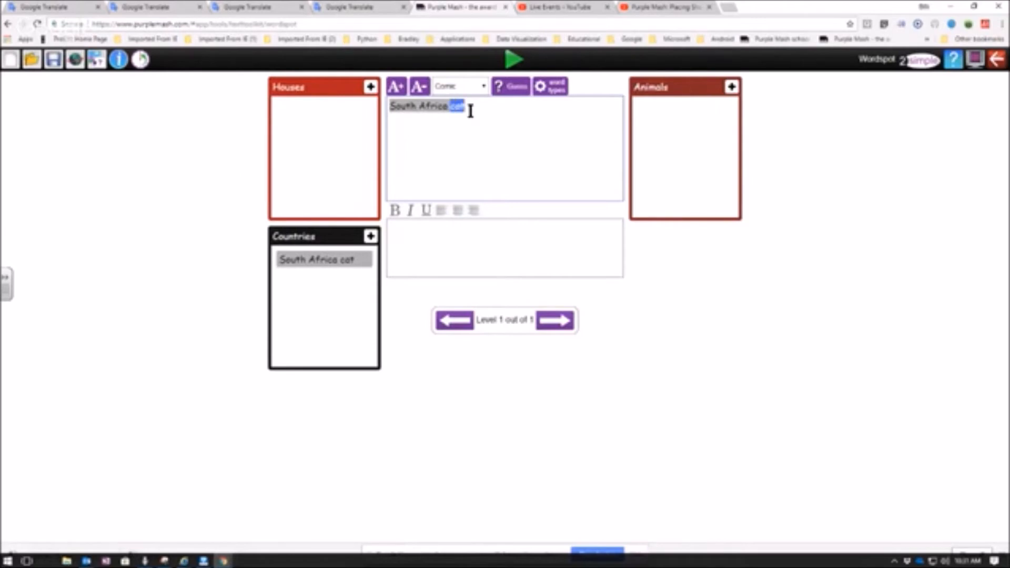
{"action": "left_click", "coordinate": [731, 87]}
{"action": "left_click", "coordinate": [475, 106]}
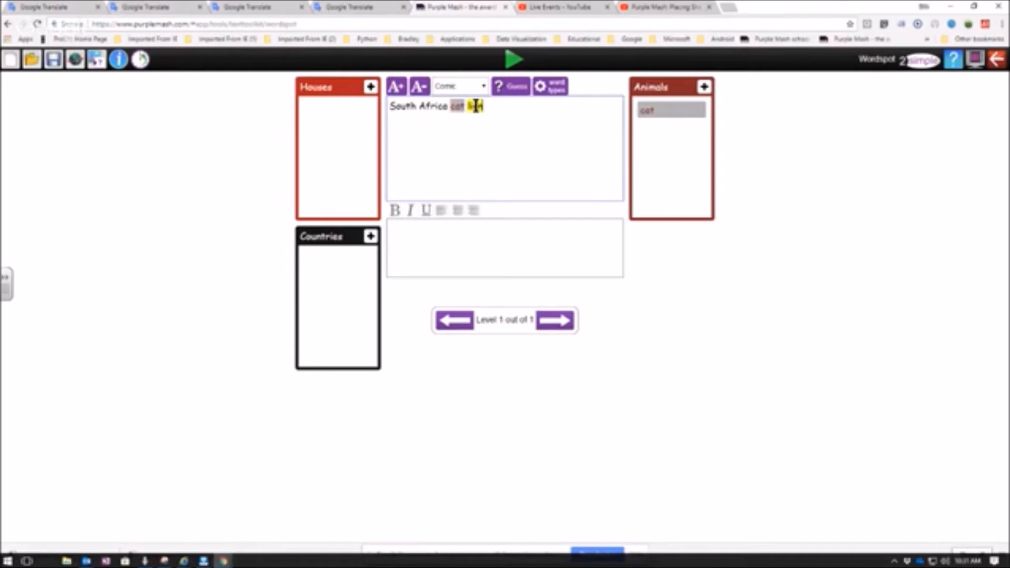
{"action": "left_click", "coordinate": [704, 87]}
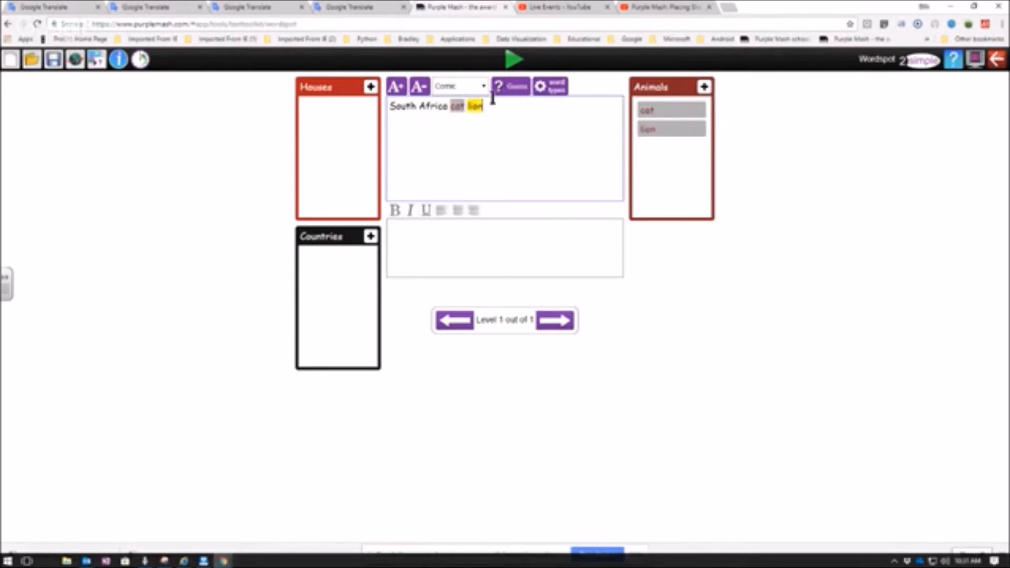
{"action": "type", "text": "ess"}
{"action": "key", "text": "BackSpace"}
{"action": "type", "text": "elephant"}
{"action": "left_click", "coordinate": [702, 89]}
- Add the word door to the text under Houses, and assign South Africa to Countries again
{"action": "left_click", "coordinate": [531, 102]}
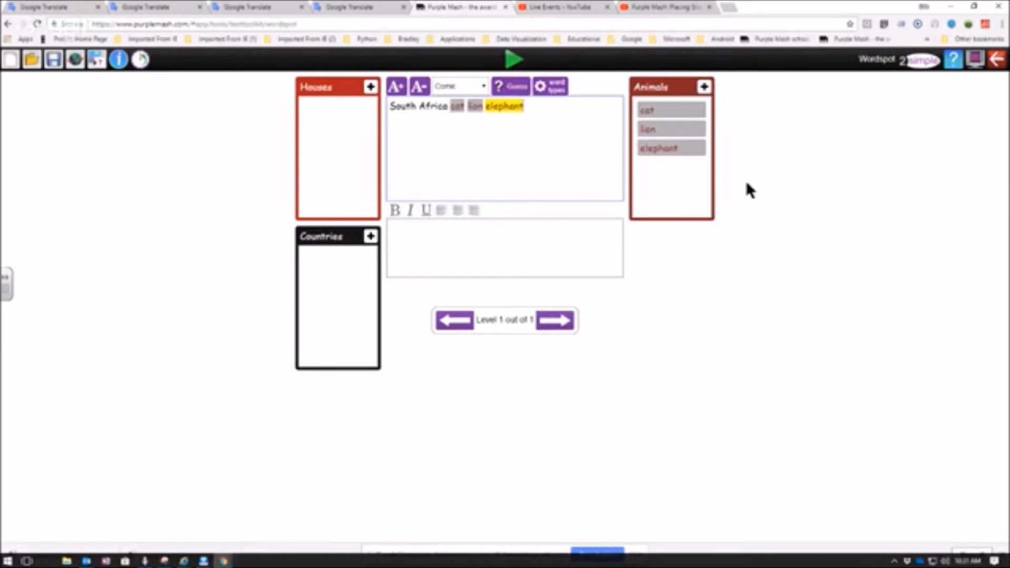
{"action": "type", "text": "dog"}
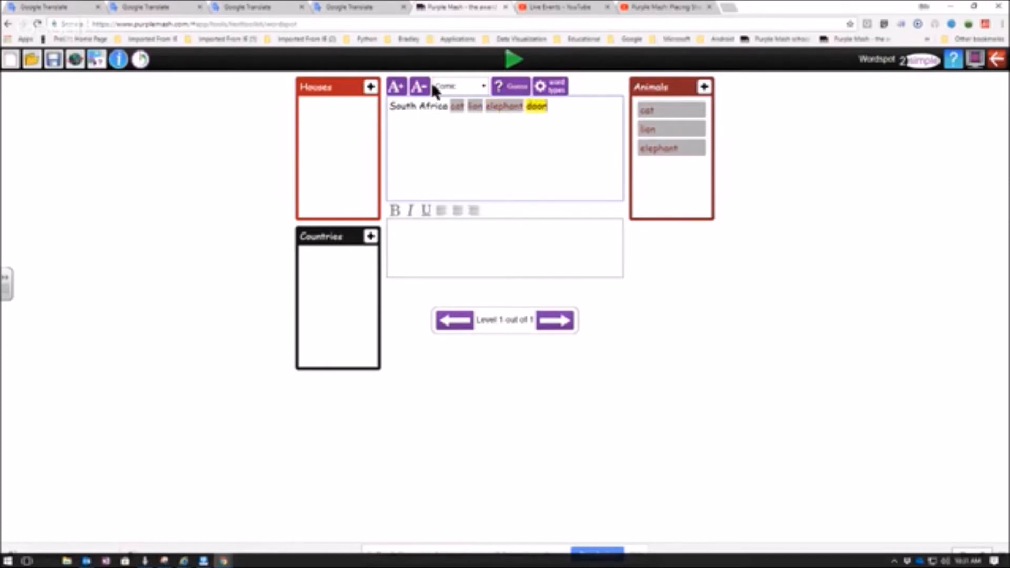
{"action": "left_click", "coordinate": [370, 86]}
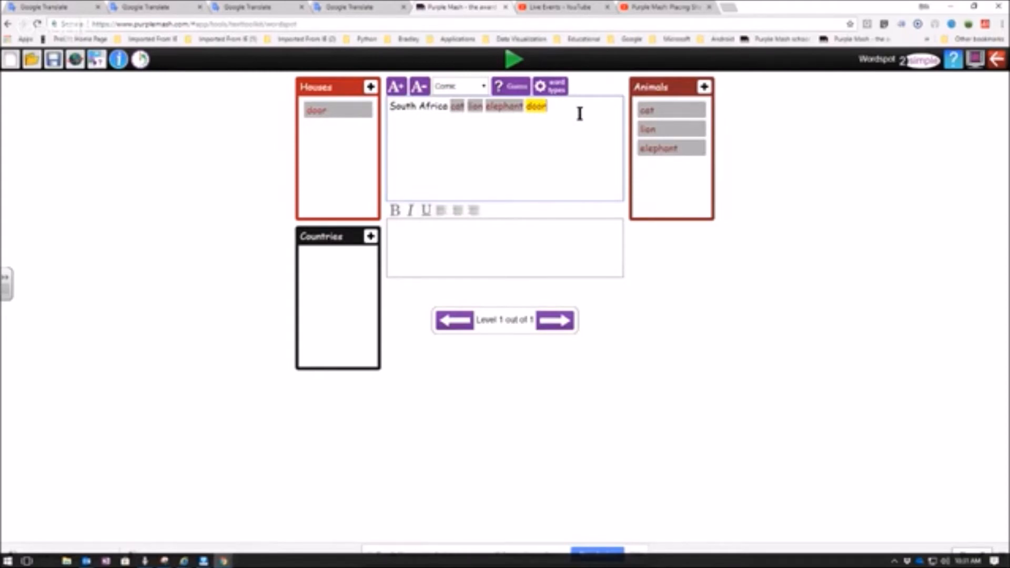
{"action": "left_click_drag", "start_coordinate": [447, 106], "coordinate": [383, 107]}
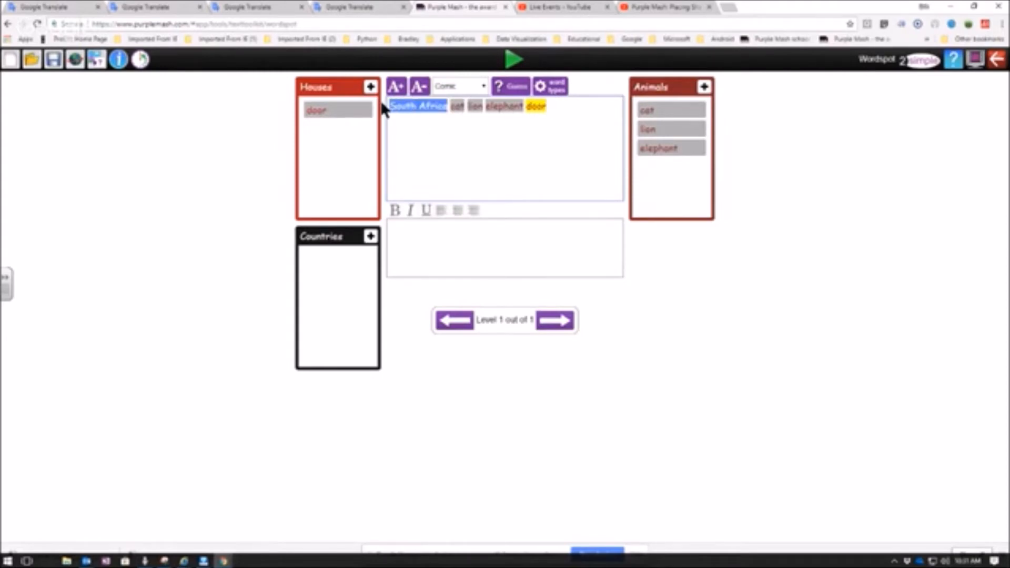
{"action": "left_click", "coordinate": [370, 236]}
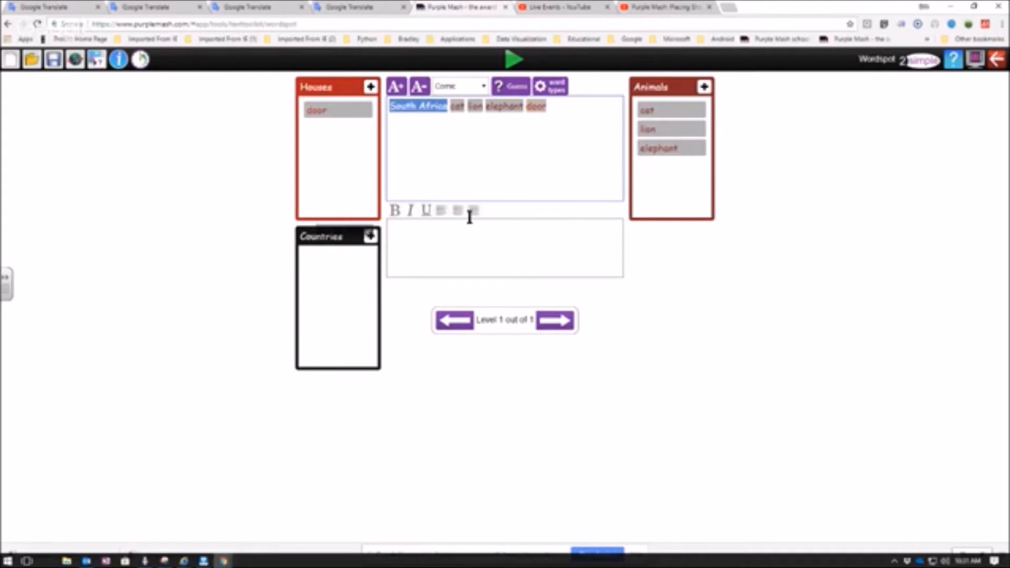
- Append rat and window to the activity text, assigning rat to Animals and window to Houses
{"action": "left_click", "coordinate": [572, 107]}
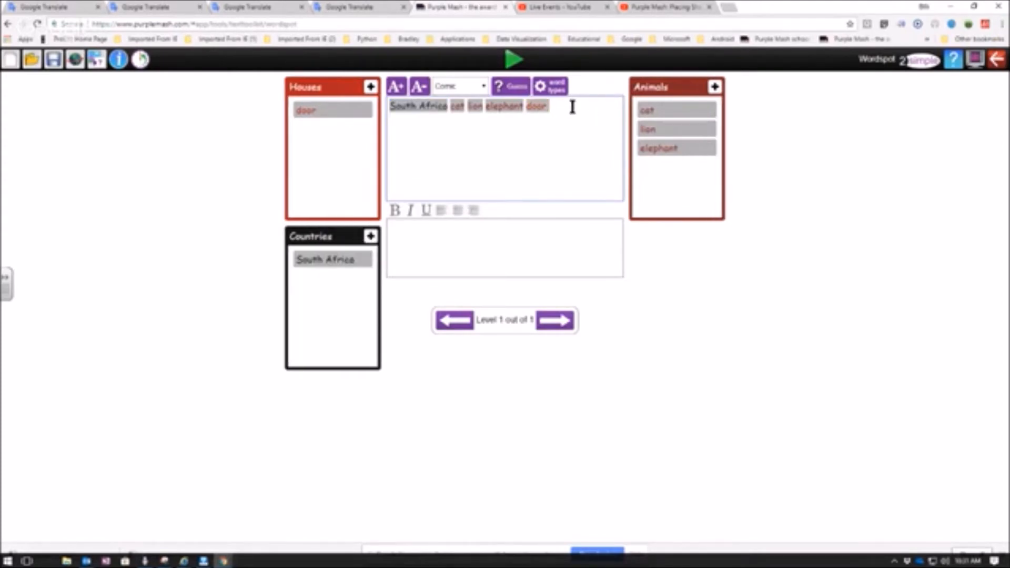
{"action": "type", "text": "rat"}
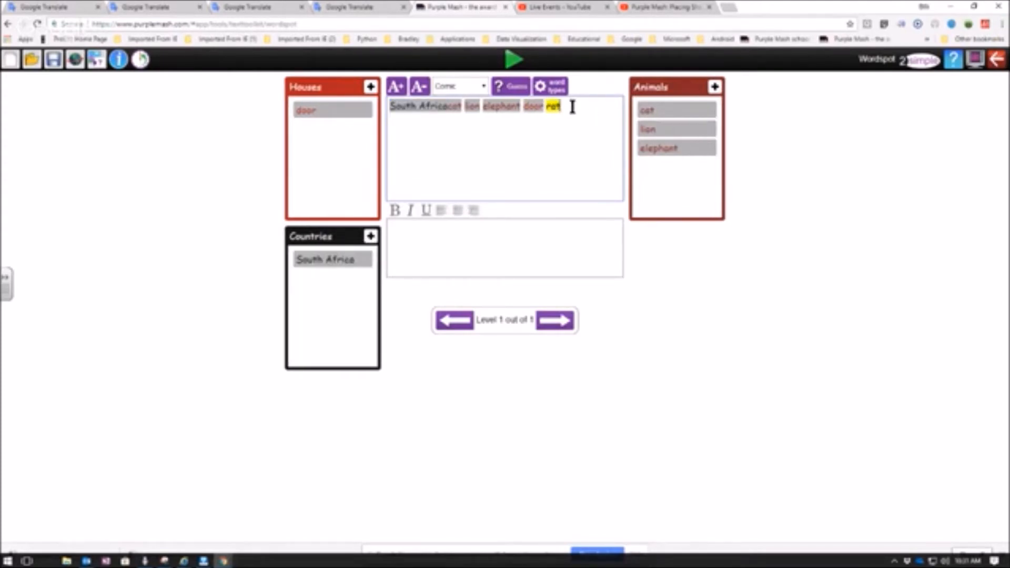
{"action": "left_click", "coordinate": [715, 87]}
{"action": "type", "text": "window"}
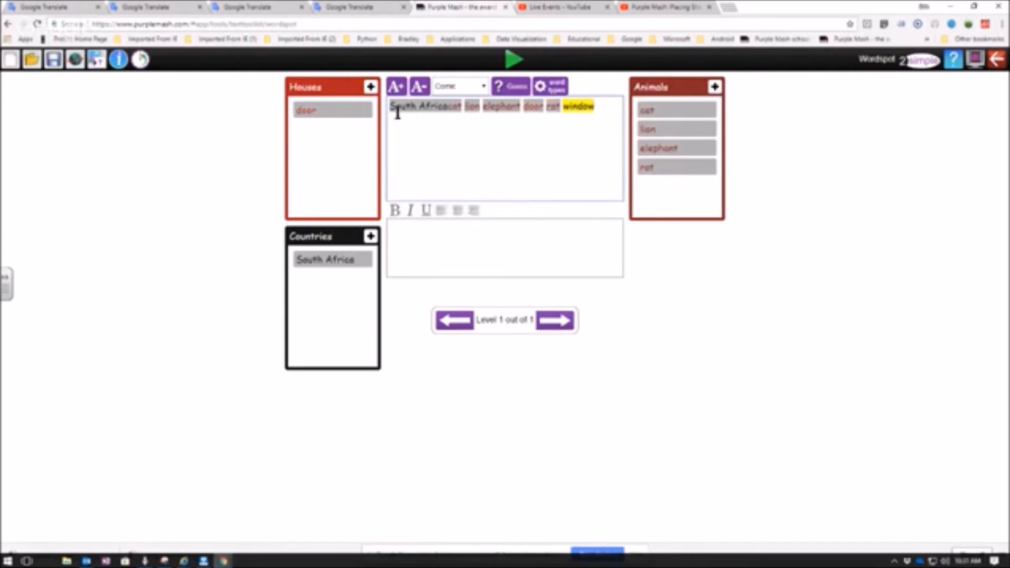
{"action": "left_click", "coordinate": [370, 86]}
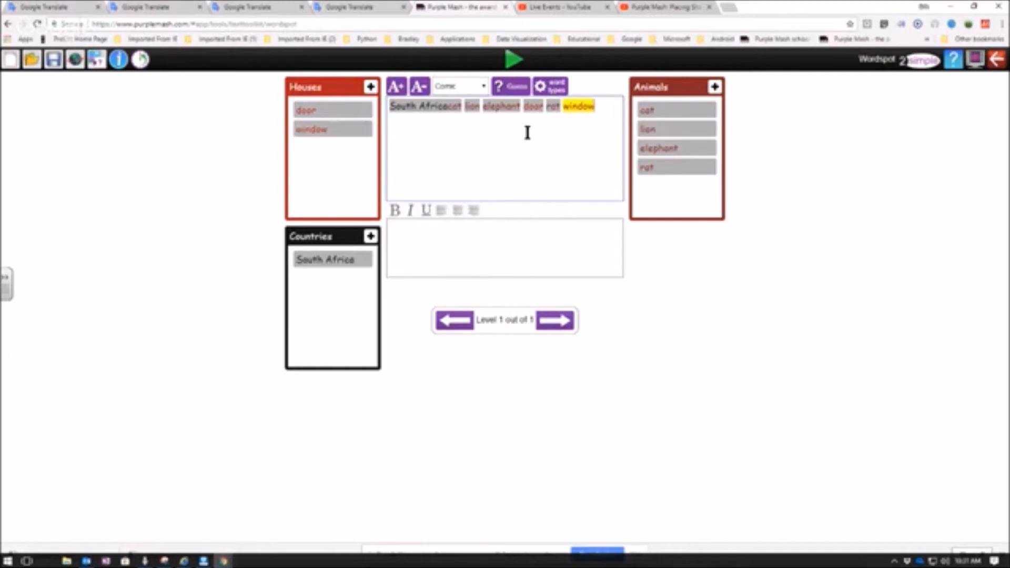
- Save the Word Spot activity in My Work as FPhaseStaffTraining and exit the editor
{"action": "left_click", "coordinate": [996, 61]}
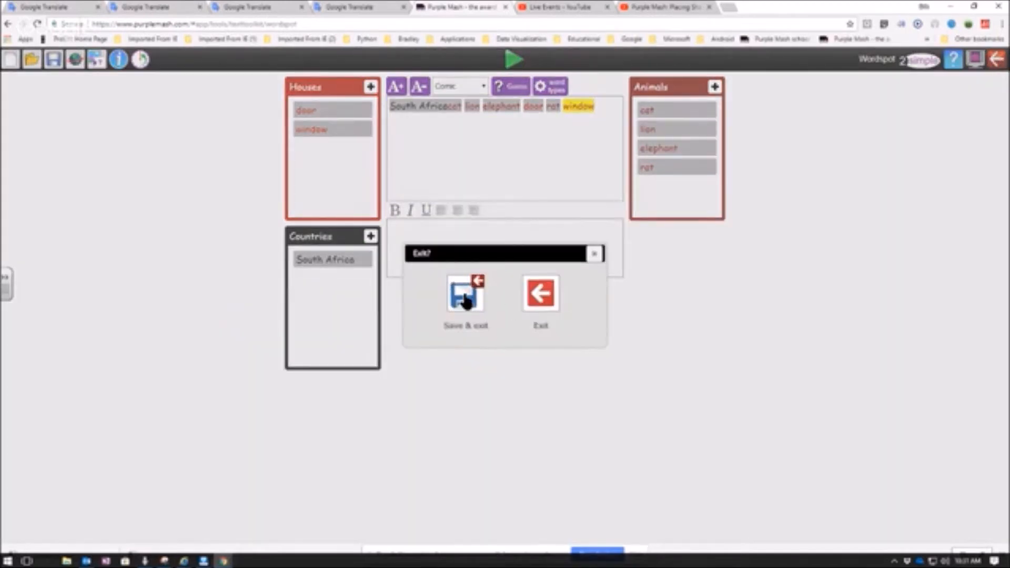
{"action": "left_click", "coordinate": [464, 304]}
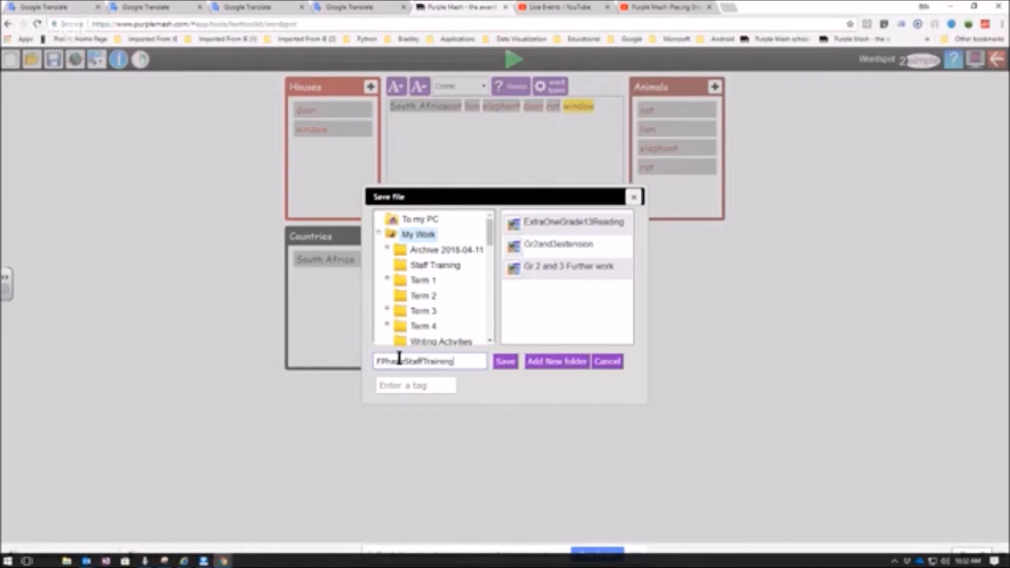
{"action": "left_click", "coordinate": [506, 362]}
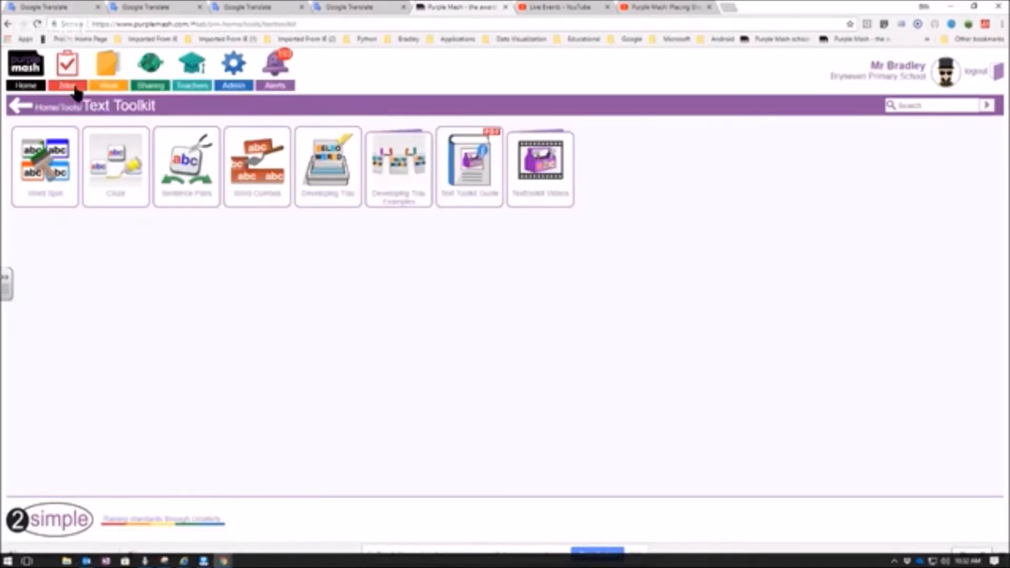
- Open the saved work area, expand My Work and view the contents of the Staff Training folder
{"action": "left_click", "coordinate": [19, 107]}
{"action": "left_click", "coordinate": [108, 71]}
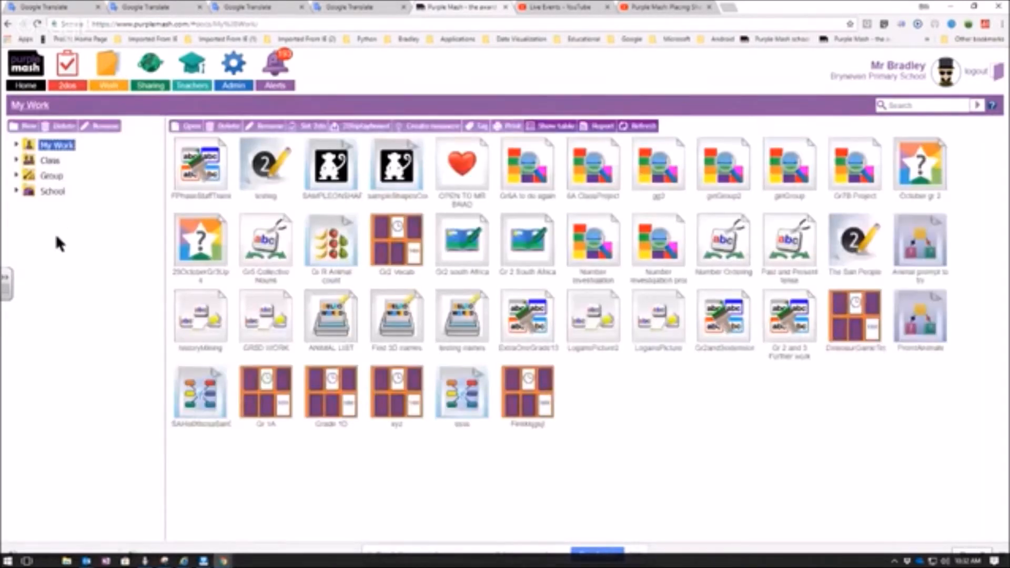
{"action": "left_click", "coordinate": [16, 147]}
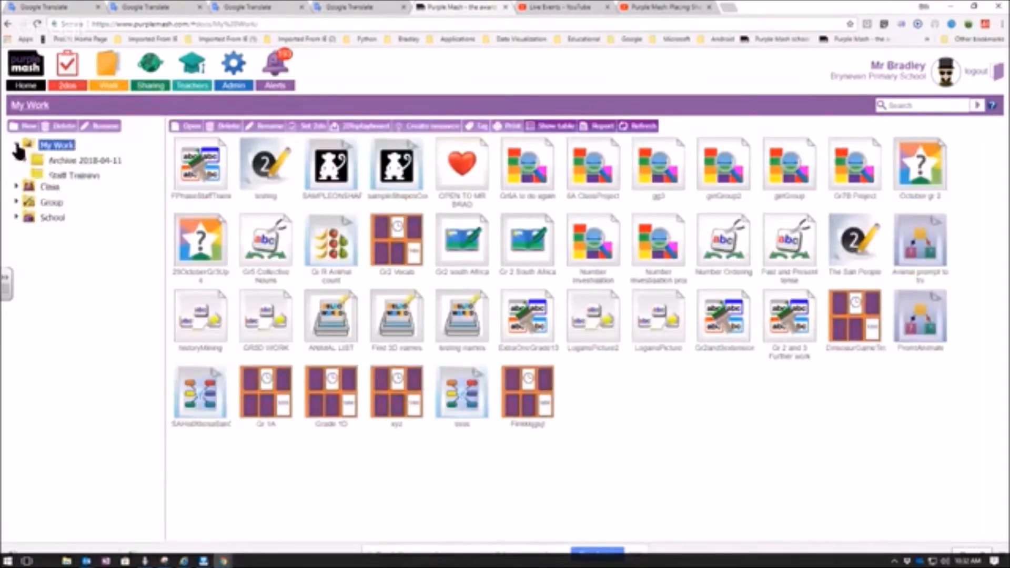
{"action": "left_click", "coordinate": [68, 177]}
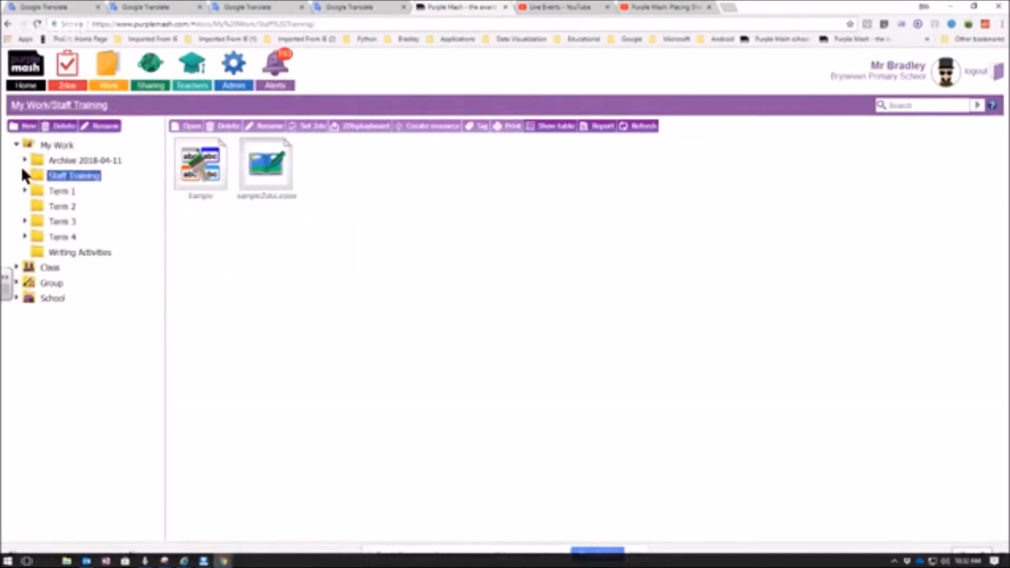
- Move FPhaseStaffTraining from My Work into the Staff Training folder, and open that folder
{"action": "left_click", "coordinate": [41, 145]}
{"action": "mouse_move", "coordinate": [200, 170]}
{"action": "left_click", "coordinate": [198, 199]}
{"action": "mouse_move", "coordinate": [476, 179]}
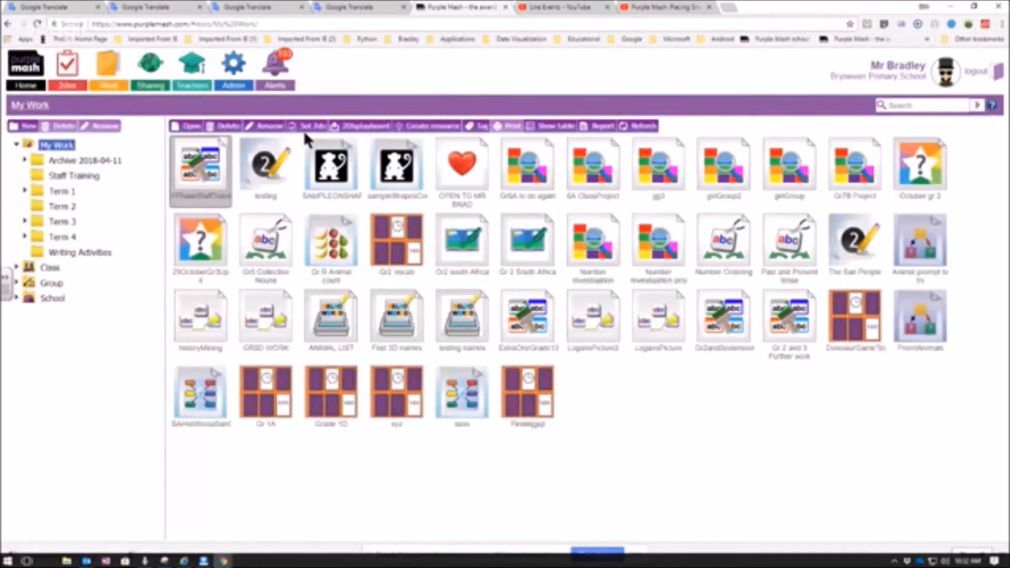
{"action": "mouse_move", "coordinate": [208, 172]}
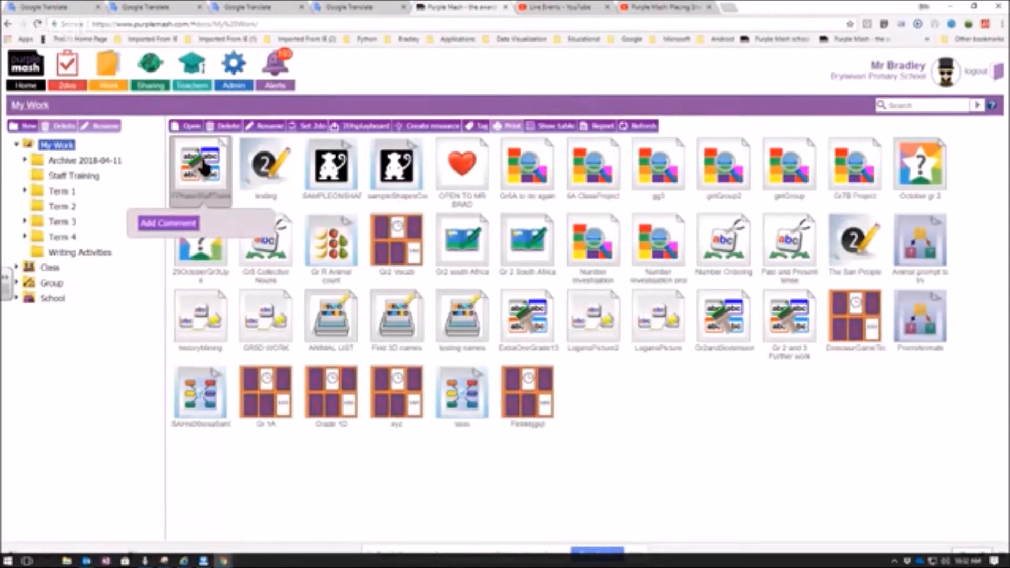
{"action": "left_click_drag", "start_coordinate": [208, 173], "coordinate": [83, 173]}
{"action": "left_click", "coordinate": [442, 311]}
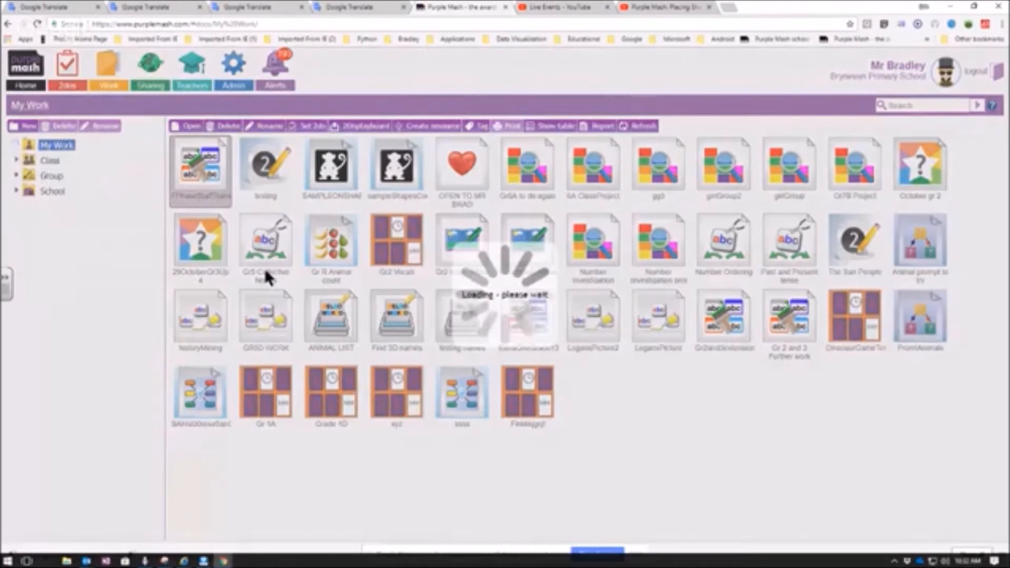
{"action": "left_click", "coordinate": [17, 147]}
{"action": "left_click", "coordinate": [61, 179]}
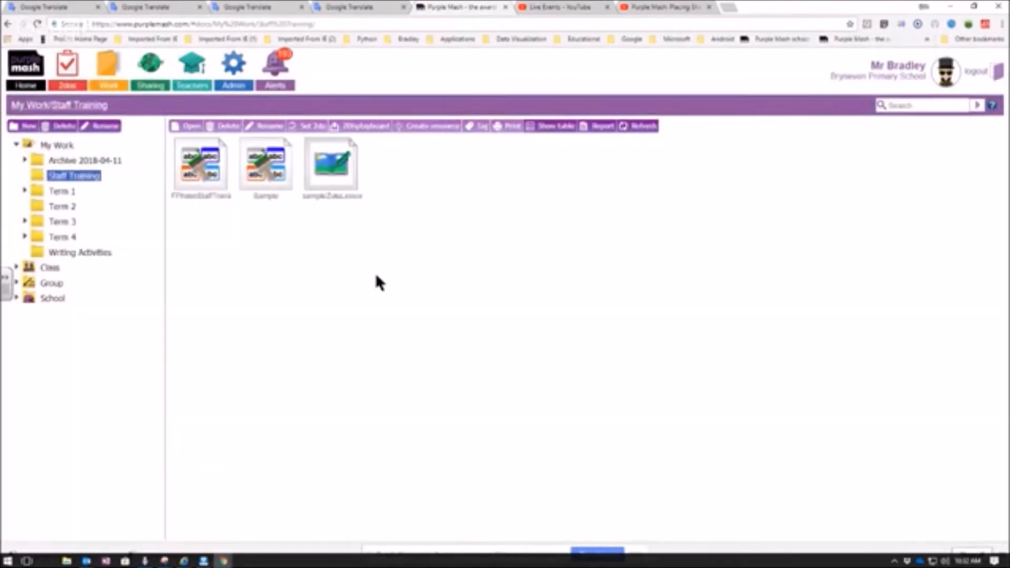
- Start setting FPhaseStaffTraining as a 2do with the description "try put the words into the right place"
{"action": "mouse_move", "coordinate": [211, 179]}
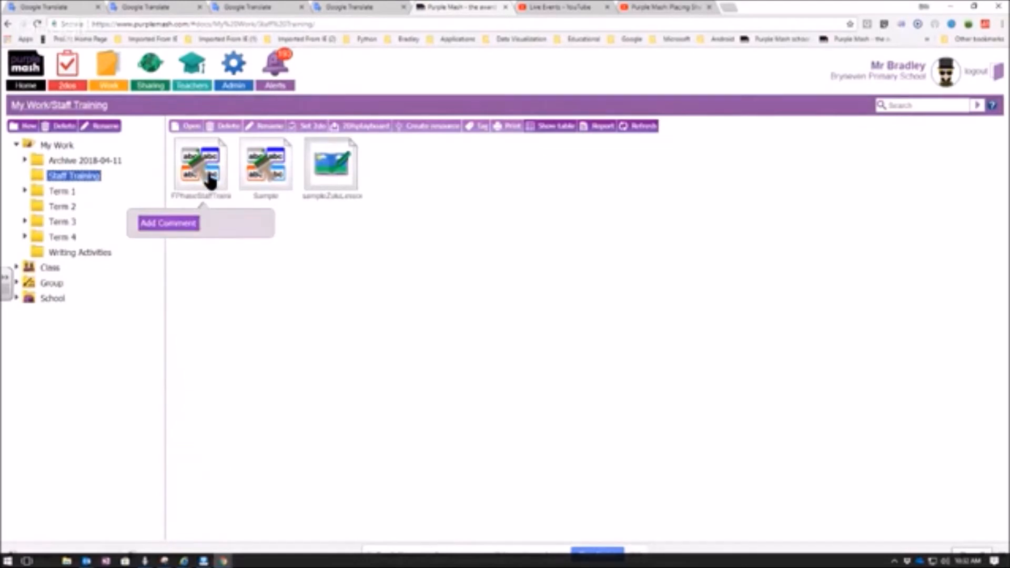
{"action": "left_click", "coordinate": [211, 179]}
{"action": "left_click", "coordinate": [308, 127]}
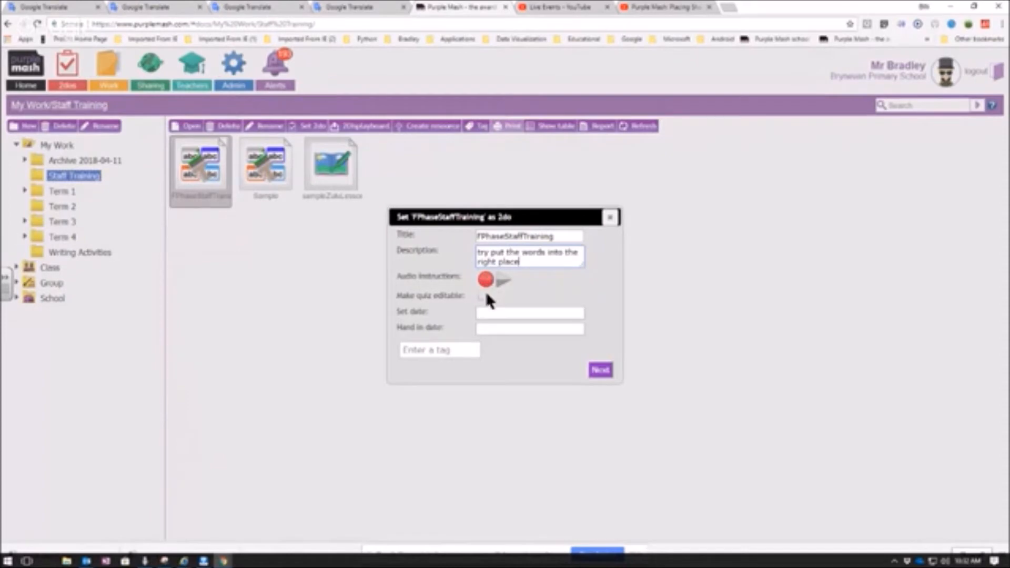
- Set the 2do's set date to 2018-04-23 and hand-in date to 2018-04-24, and proceed to the class assignment
{"action": "left_click", "coordinate": [481, 313]}
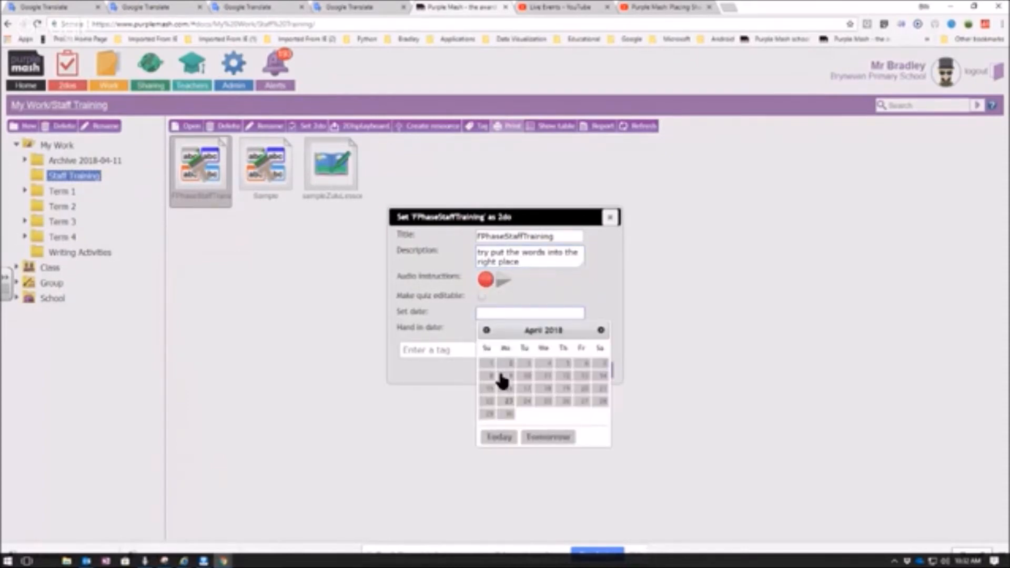
{"action": "left_click", "coordinate": [508, 406]}
{"action": "left_click", "coordinate": [492, 328]}
{"action": "left_click", "coordinate": [527, 419]}
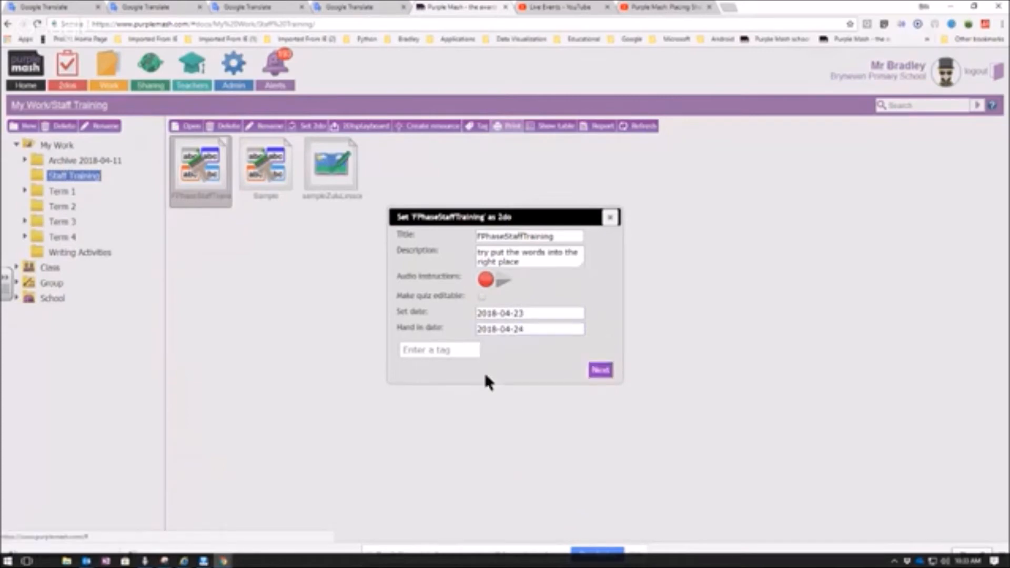
{"action": "left_click", "coordinate": [601, 369]}
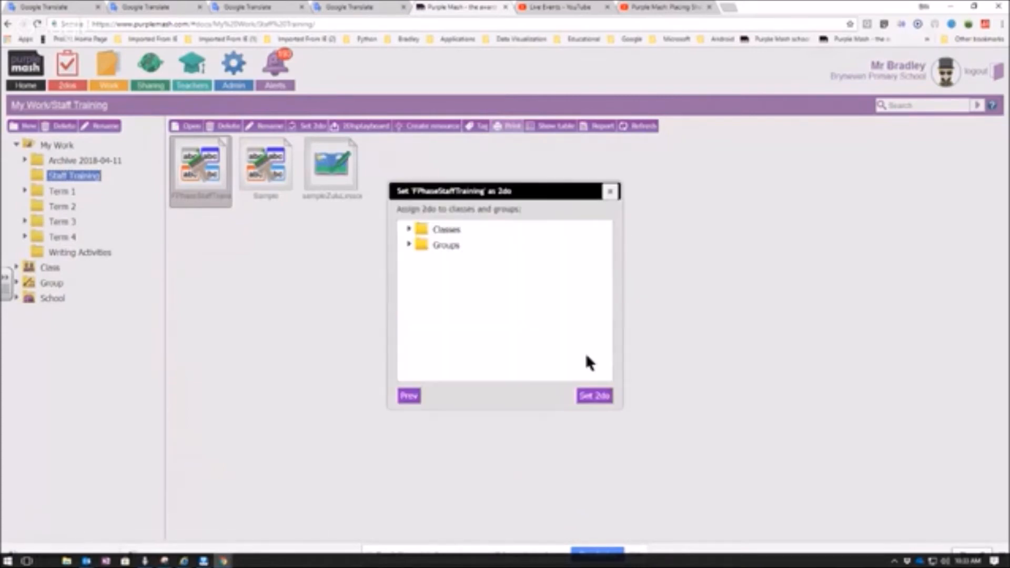
- Assign the 2do to the first listed pupil in class Gr 2A, then set it and close the confirmation
{"action": "left_click", "coordinate": [409, 230]}
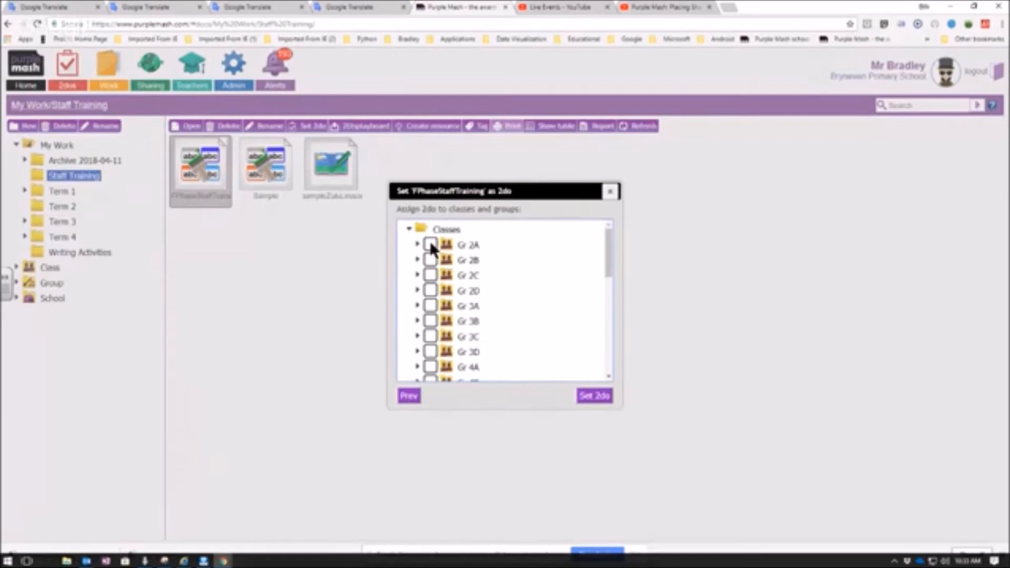
{"action": "left_click", "coordinate": [417, 244]}
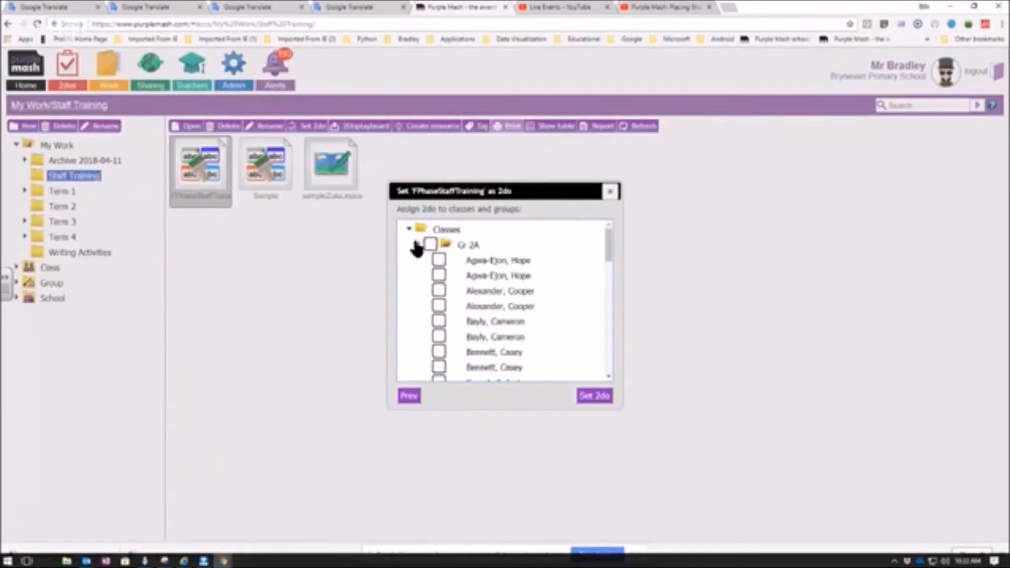
{"action": "left_click", "coordinate": [438, 259]}
{"action": "left_click", "coordinate": [595, 411]}
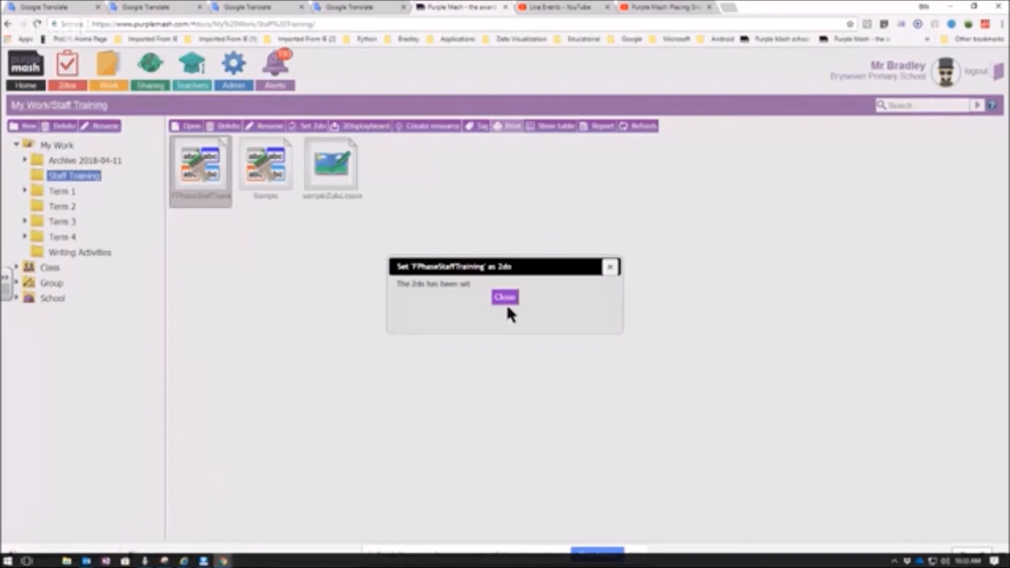
{"action": "left_click", "coordinate": [505, 298]}
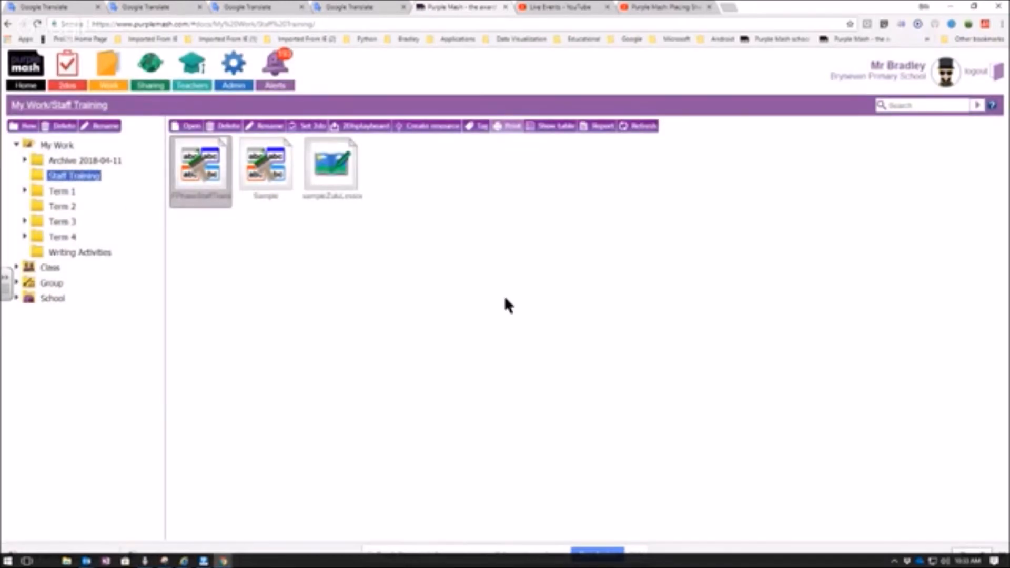
- Return to My Work and open the Impersonate Pupil Login dialog from the administration tools
{"action": "left_click", "coordinate": [5, 25]}
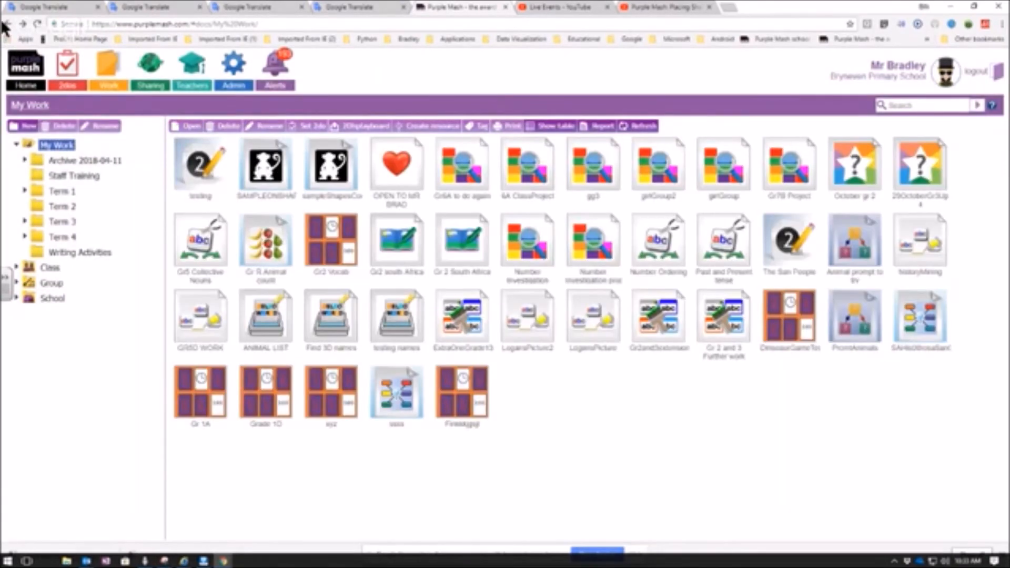
{"action": "left_click", "coordinate": [239, 80]}
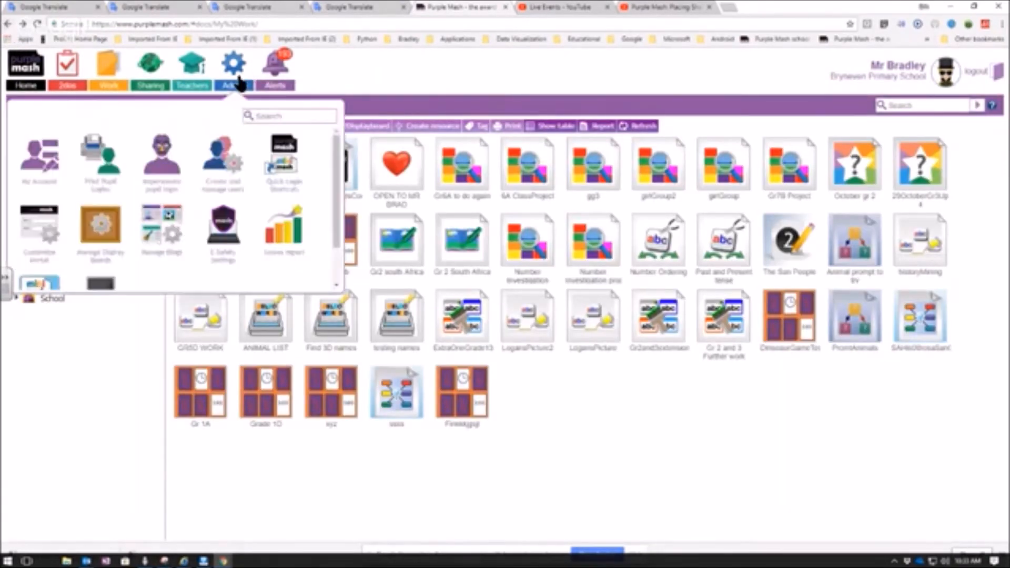
{"action": "left_click", "coordinate": [161, 168]}
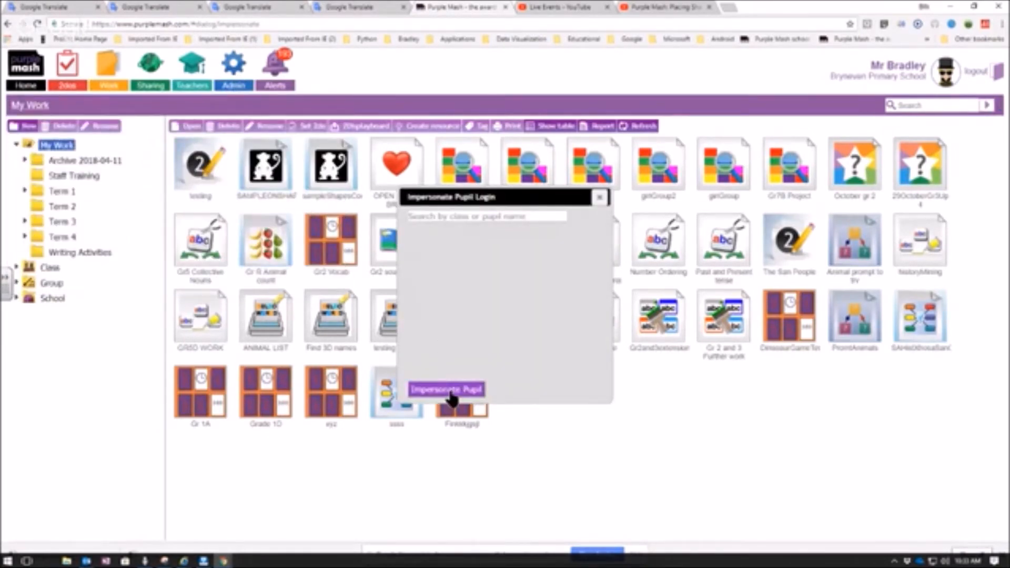
- Filter the pupil list by class 2a and impersonate the first listed pupil
{"action": "left_click", "coordinate": [438, 217]}
{"action": "type", "text": "2a"}
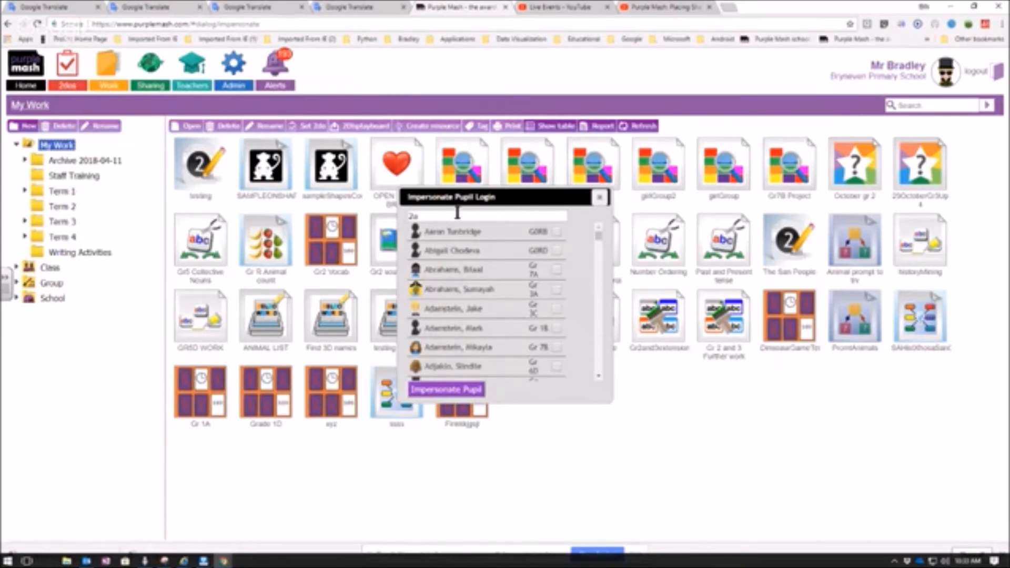
{"action": "double_click", "coordinate": [432, 216]}
{"action": "type", "text": "1a"}
{"action": "left_click_drag", "start_coordinate": [427, 215], "coordinate": [404, 221]}
{"action": "type", "text": "2"}
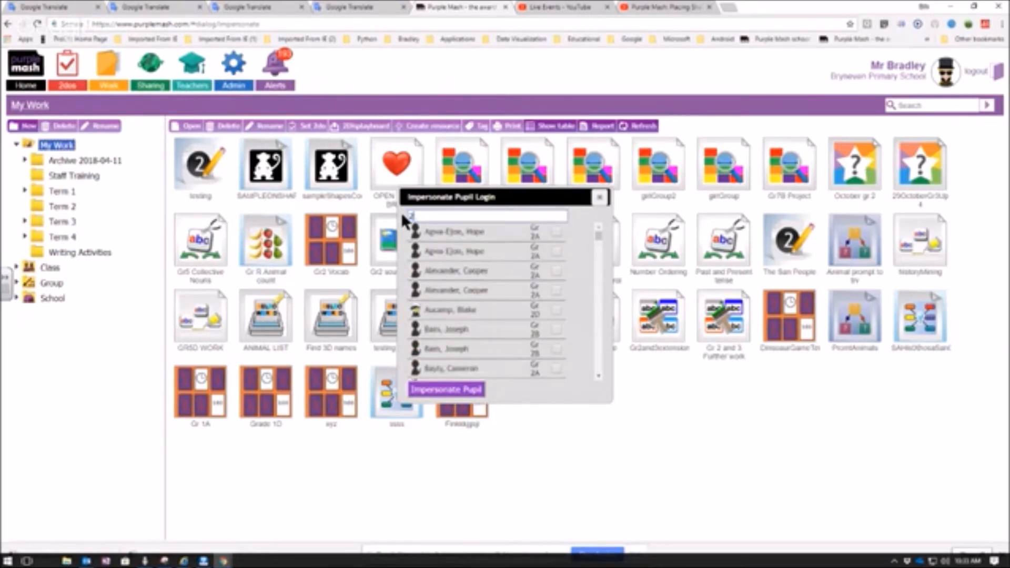
{"action": "type", "text": "b"}
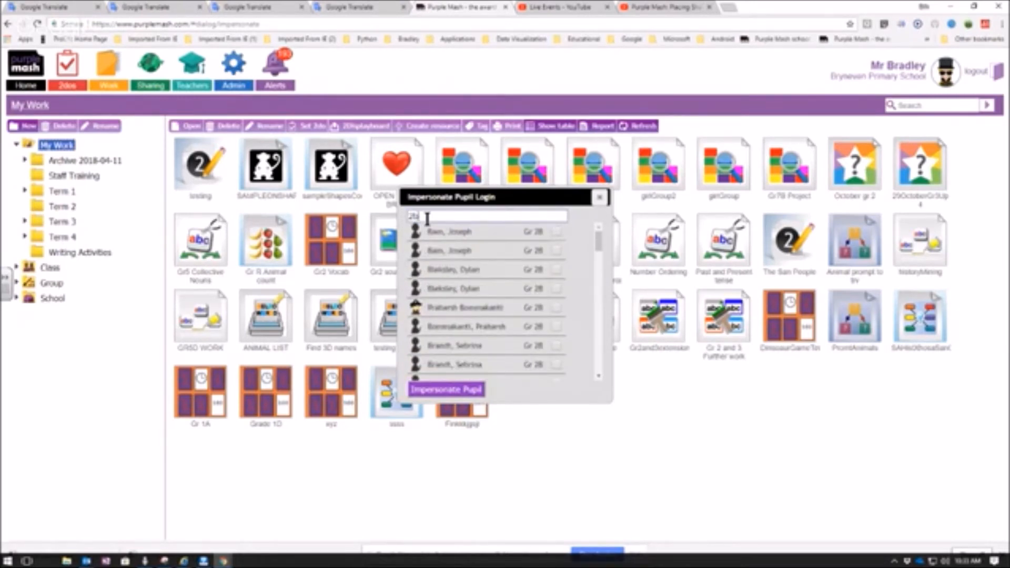
{"action": "key", "text": "BackSpace"}
{"action": "type", "text": "a"}
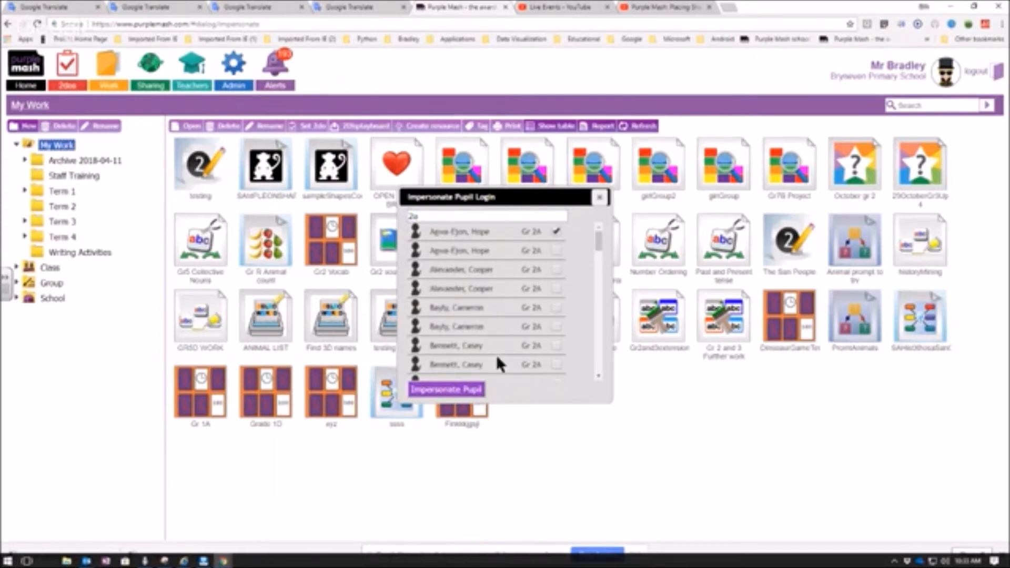
{"action": "left_click", "coordinate": [453, 394]}
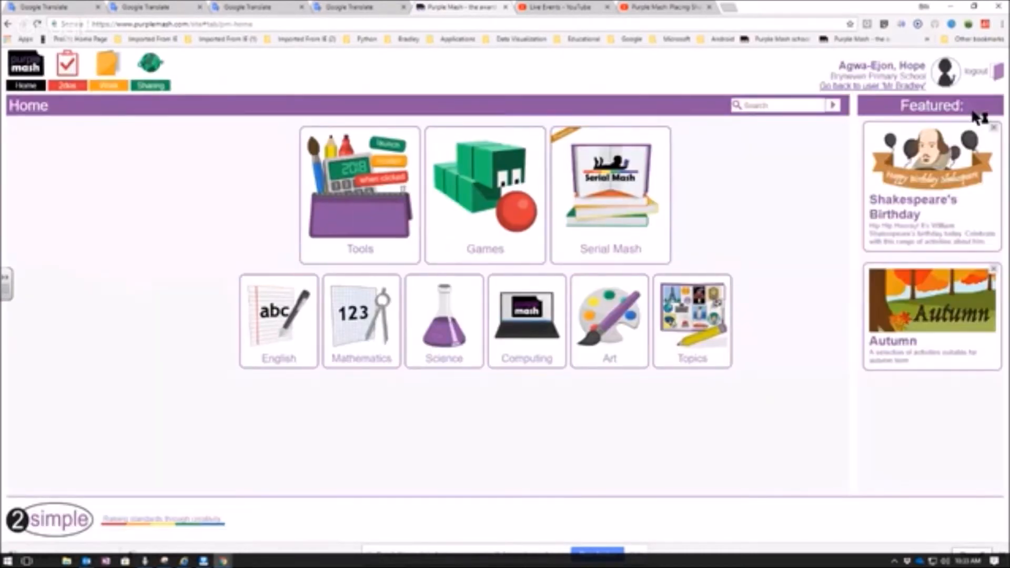
- Open the new FPhaseStaffTraining 2do from the pupil's alerts and start playing the Word Spot activity
{"action": "left_click_drag", "start_coordinate": [839, 65], "coordinate": [927, 66]}
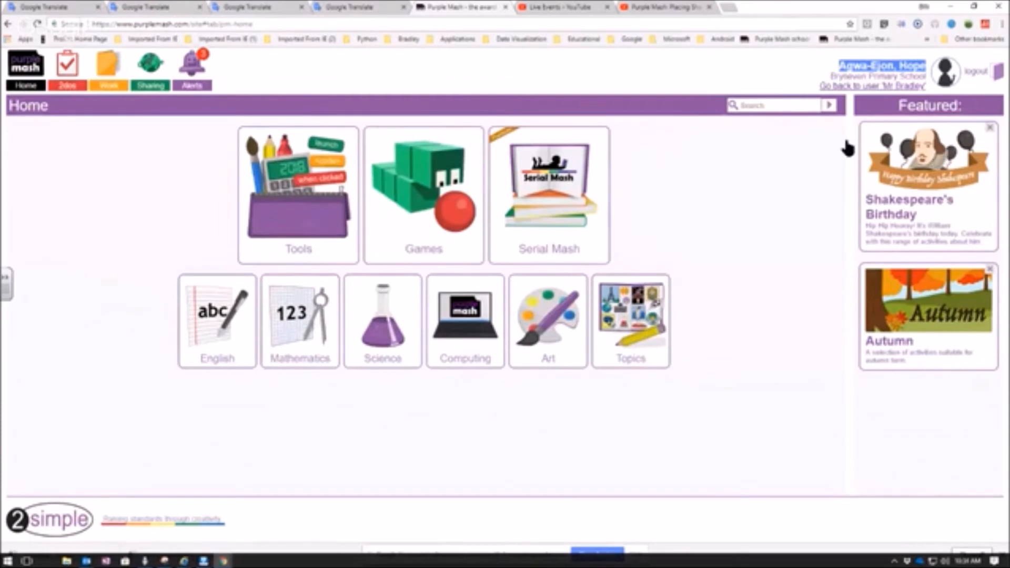
{"action": "left_click", "coordinate": [194, 71]}
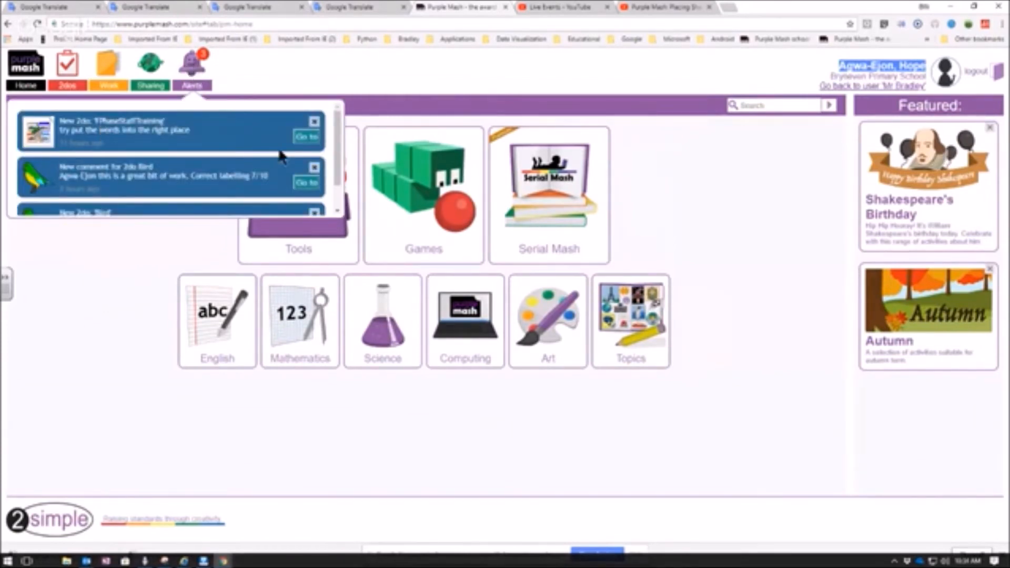
{"action": "left_click", "coordinate": [302, 137]}
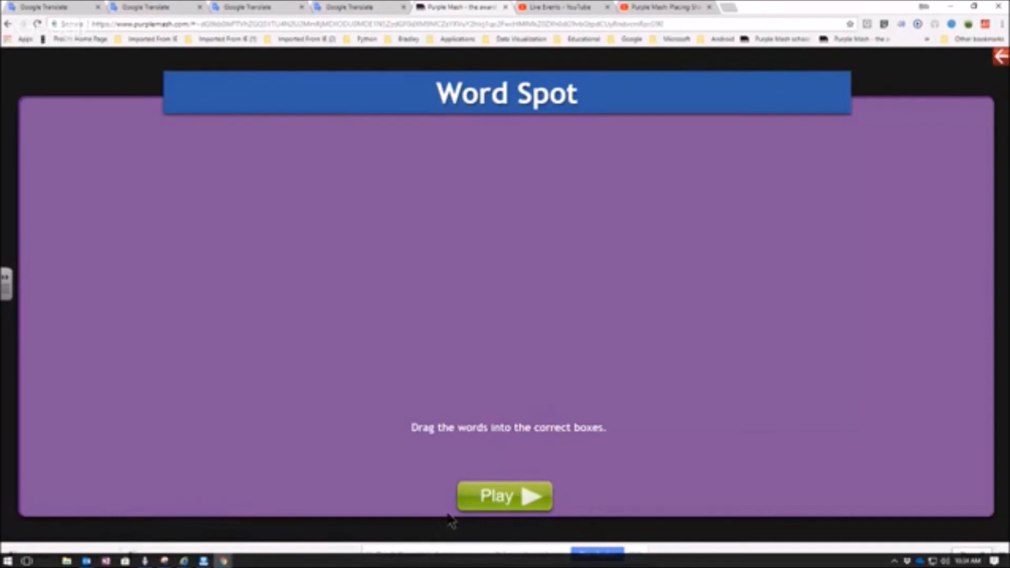
{"action": "left_click", "coordinate": [513, 499]}
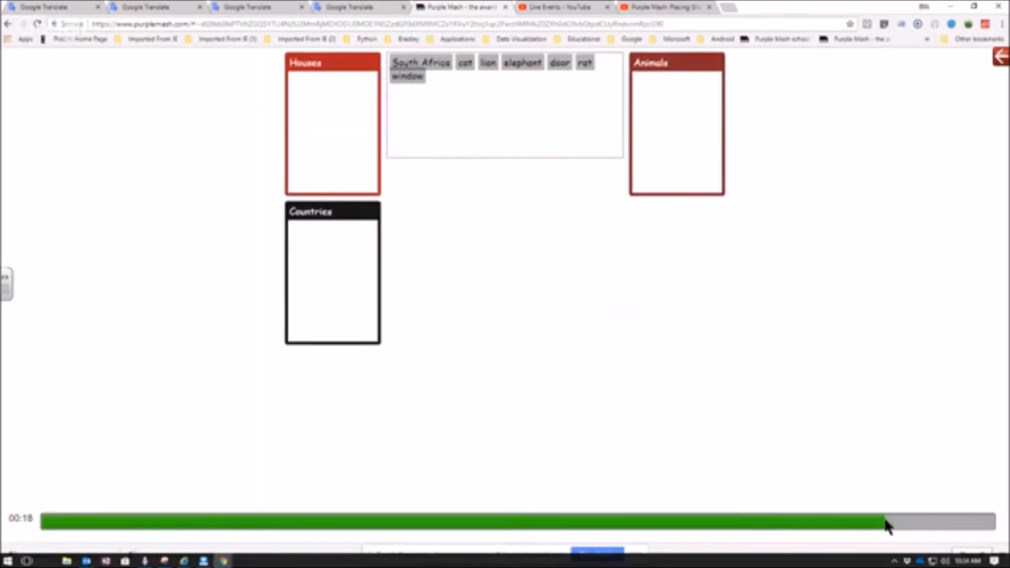
- Sort South Africa into Countries, cat, lion, elephant and rat into Animals, and door and window into Houses, and finish the activity
{"action": "left_click_drag", "start_coordinate": [420, 66], "coordinate": [338, 246]}
{"action": "left_click_drag", "start_coordinate": [466, 65], "coordinate": [655, 113]}
{"action": "left_click_drag", "start_coordinate": [518, 68], "coordinate": [666, 132]}
{"action": "left_click_drag", "start_coordinate": [560, 65], "coordinate": [321, 92]}
{"action": "left_click_drag", "start_coordinate": [584, 71], "coordinate": [677, 153]}
{"action": "left_click_drag", "start_coordinate": [406, 78], "coordinate": [308, 122]}
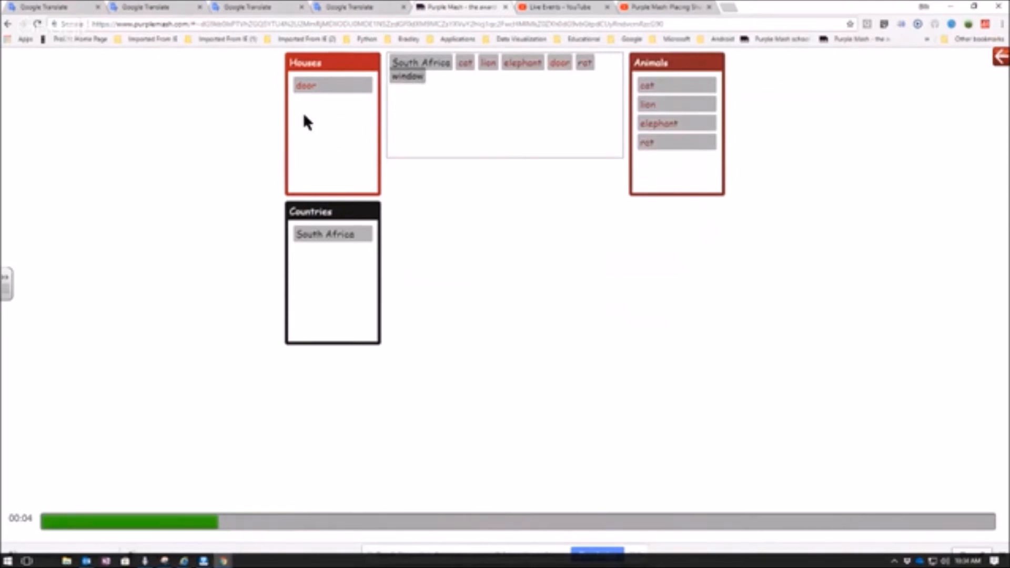
{"action": "left_click", "coordinate": [554, 341]}
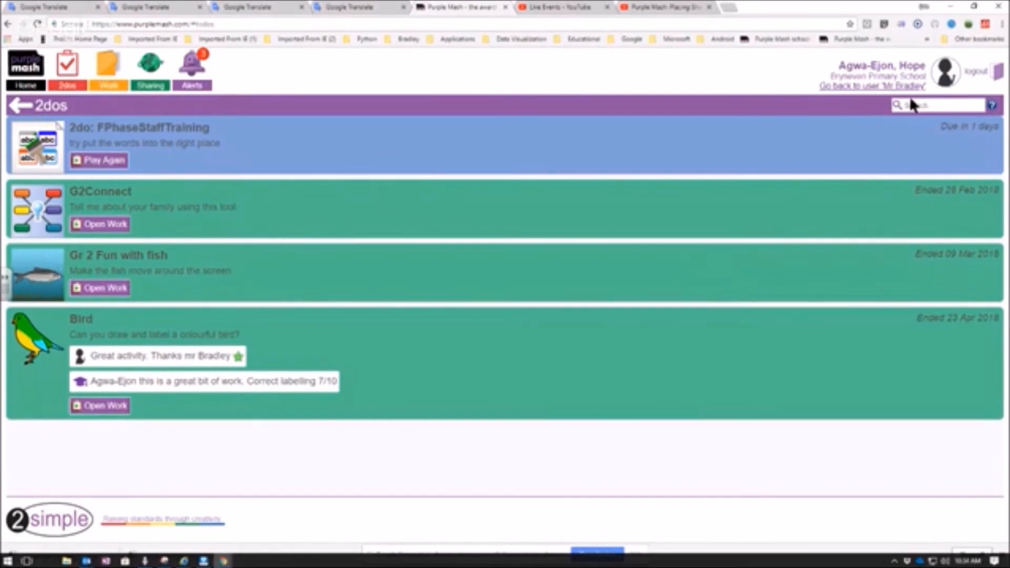
- Go back to the Word Spot start screen and exit it to the pupil's home page
{"action": "left_click", "coordinate": [7, 25]}
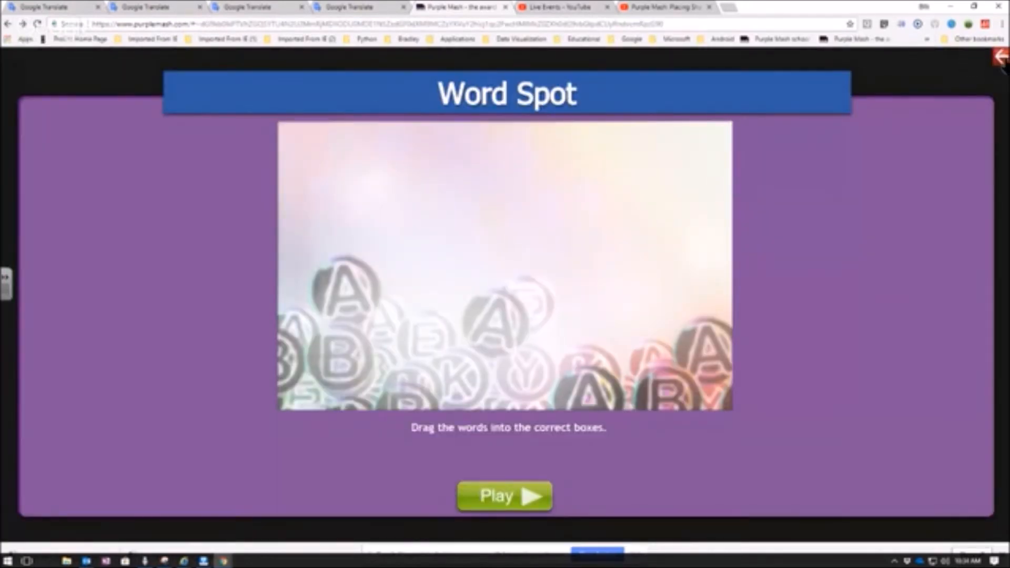
{"action": "left_click", "coordinate": [1002, 59]}
{"action": "left_click", "coordinate": [547, 308]}
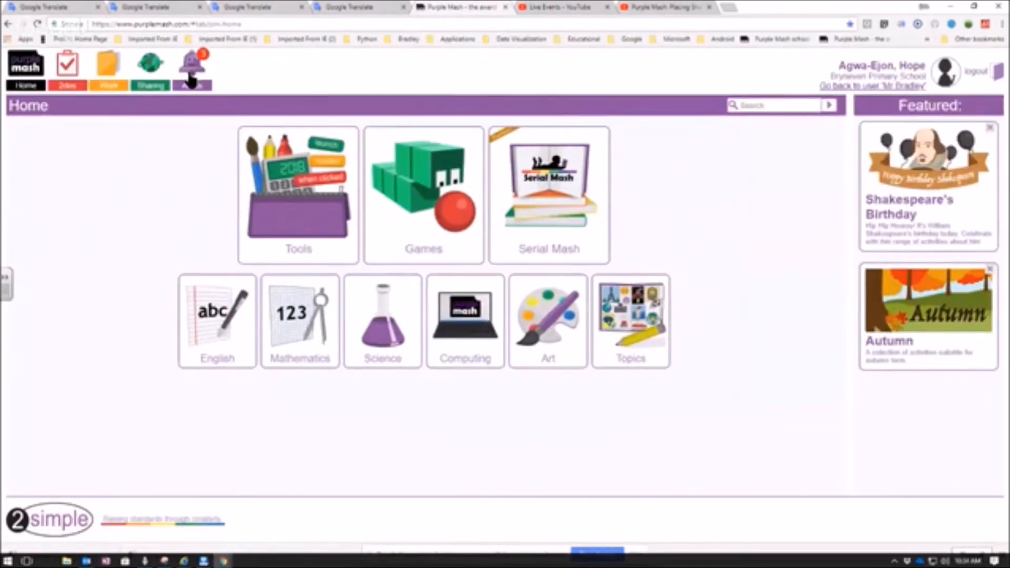
- Return to the teacher account and open the exported scores of the FPhaseStaffTraining 2do in Excel
{"action": "left_click", "coordinate": [884, 86]}
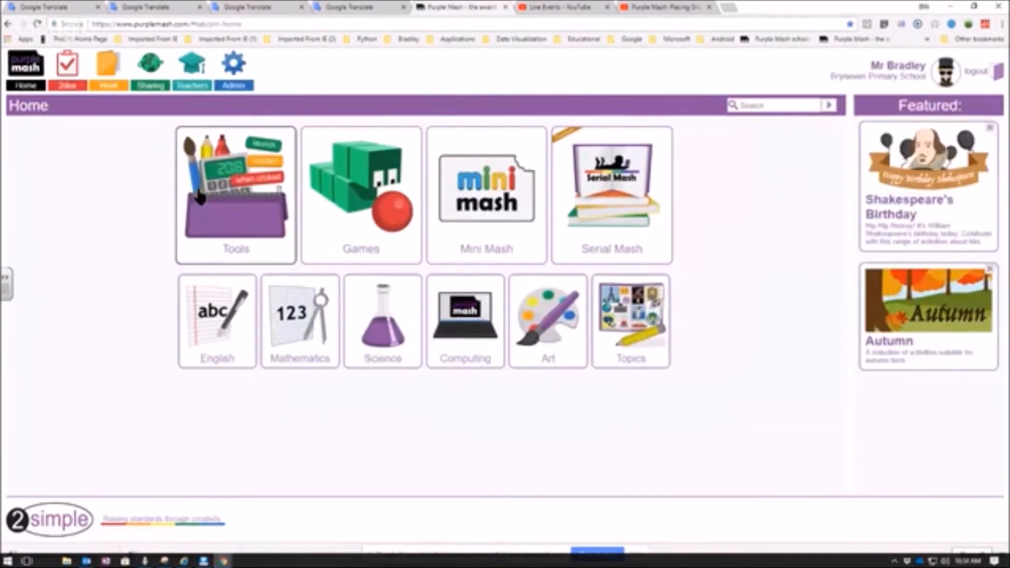
{"action": "left_click", "coordinate": [67, 84]}
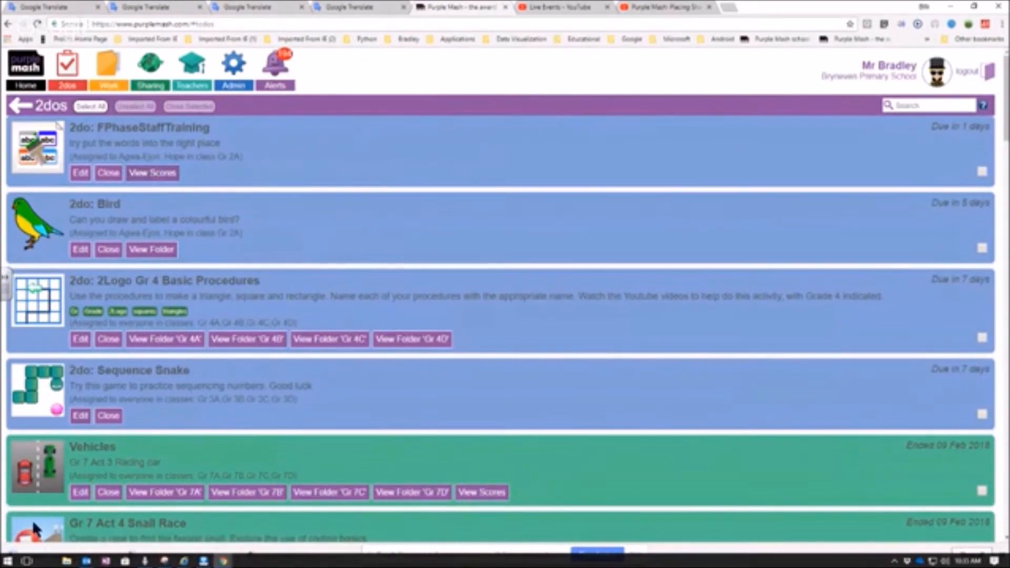
{"action": "left_click", "coordinate": [17, 550]}
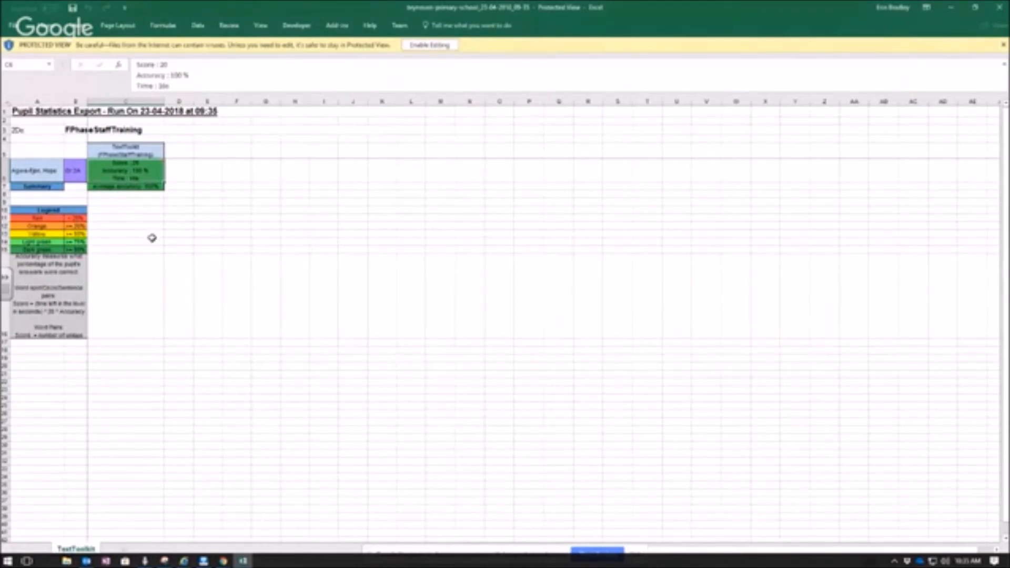
- Examine the pupil's score, accuracy and time for the FPhaseStaffTraining activity at a readable zoom
{"action": "scroll", "coordinate": [141, 175], "scroll_direction": "up", "scroll_amount": 1}
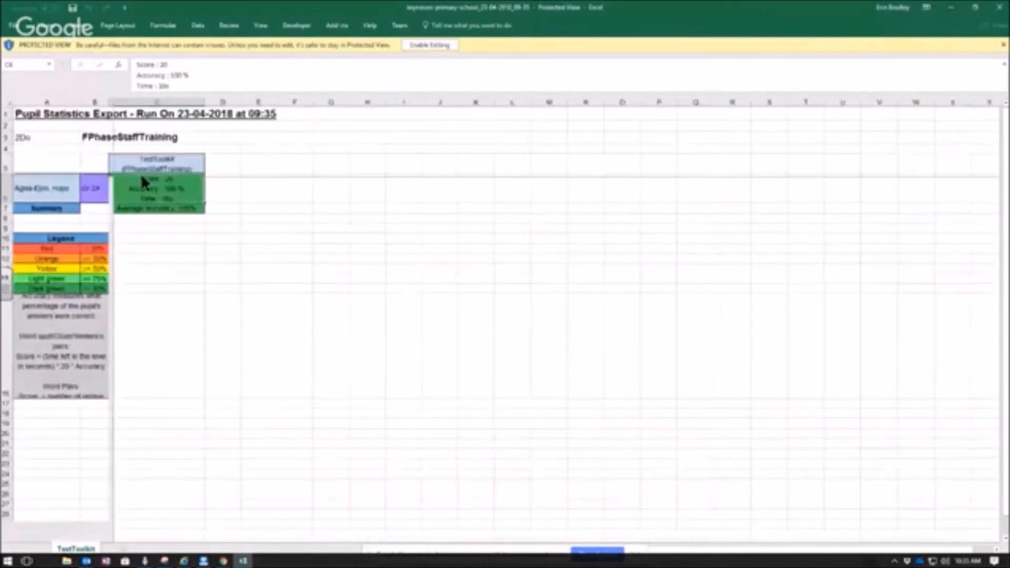
{"action": "scroll", "coordinate": [141, 173], "scroll_direction": "up", "scroll_amount": 2}
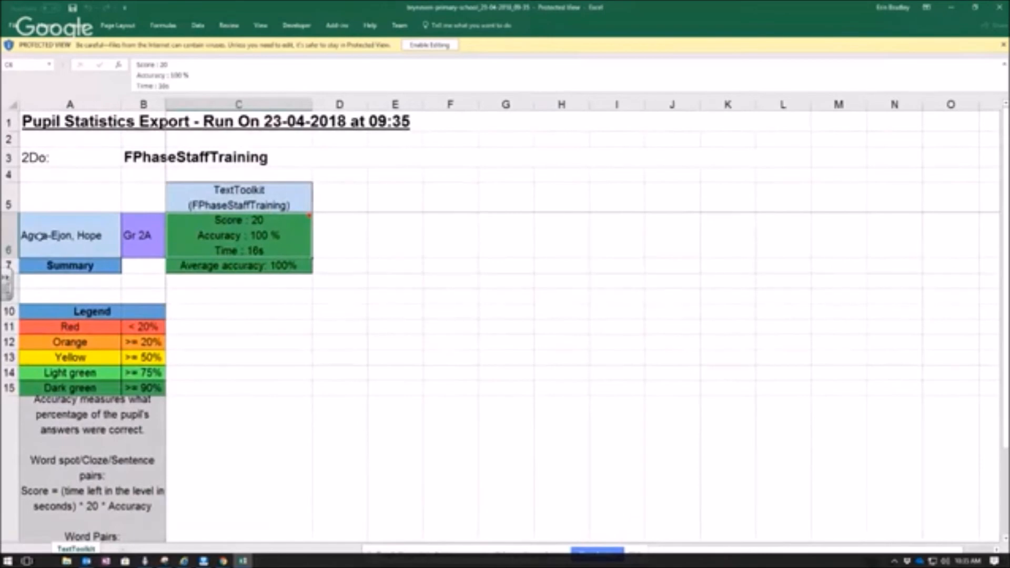
{"action": "scroll", "coordinate": [237, 258], "scroll_direction": "up", "scroll_amount": 1}
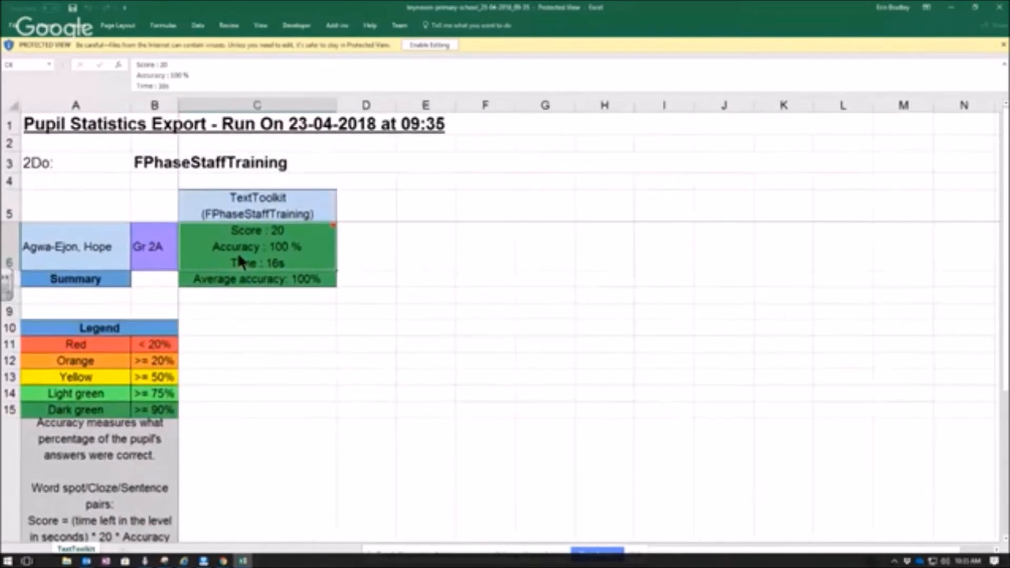
{"action": "left_click", "coordinate": [126, 244]}
{"action": "left_click_drag", "start_coordinate": [126, 244], "coordinate": [287, 248]}
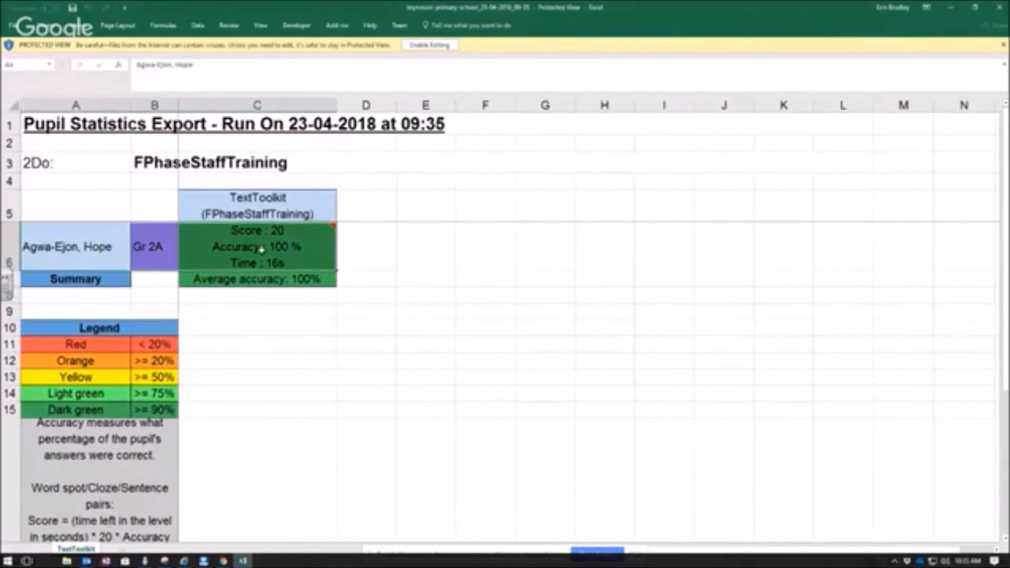
- Enable editing of the workbook and enter "can work out a formulat to extract a mark" in cell D5
{"action": "left_click", "coordinate": [378, 253]}
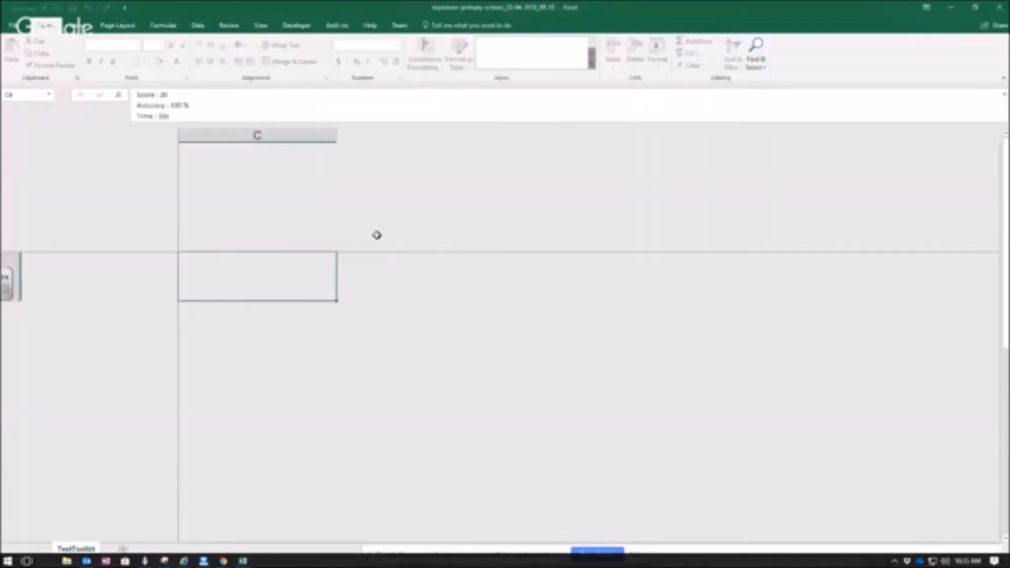
{"action": "left_click", "coordinate": [366, 237]}
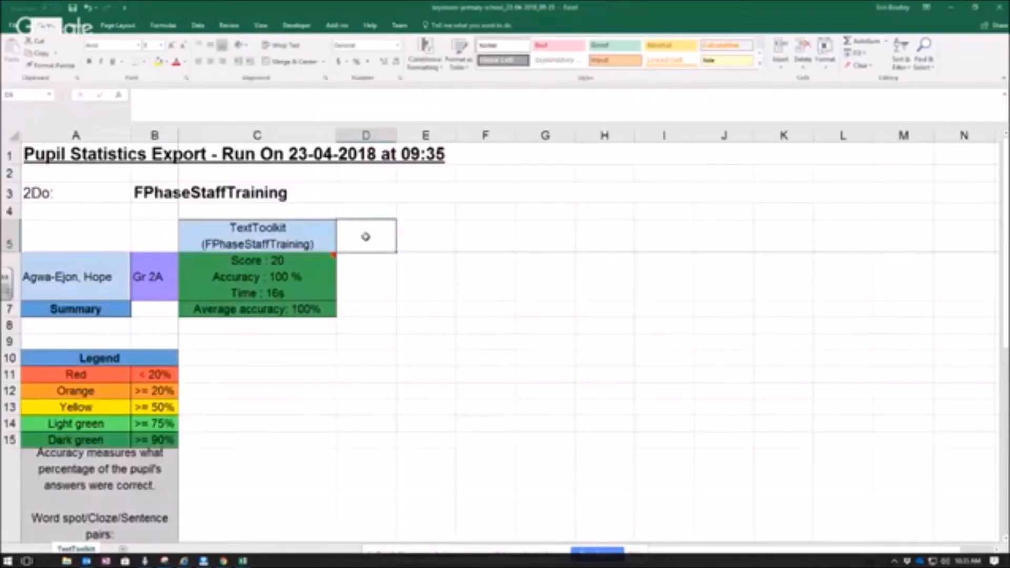
{"action": "type", "text": "can w"}
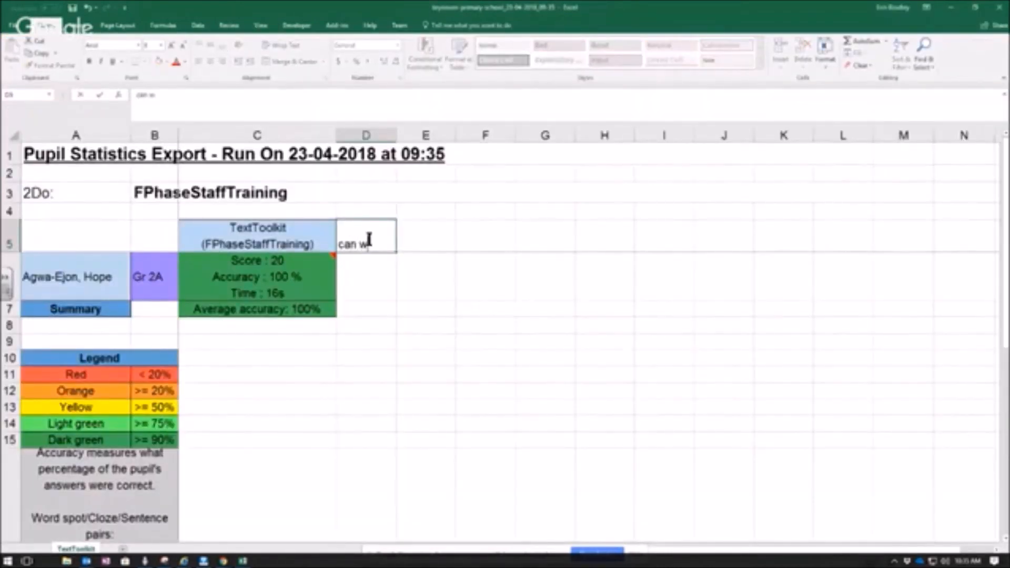
{"action": "type", "text": "ork out a "}
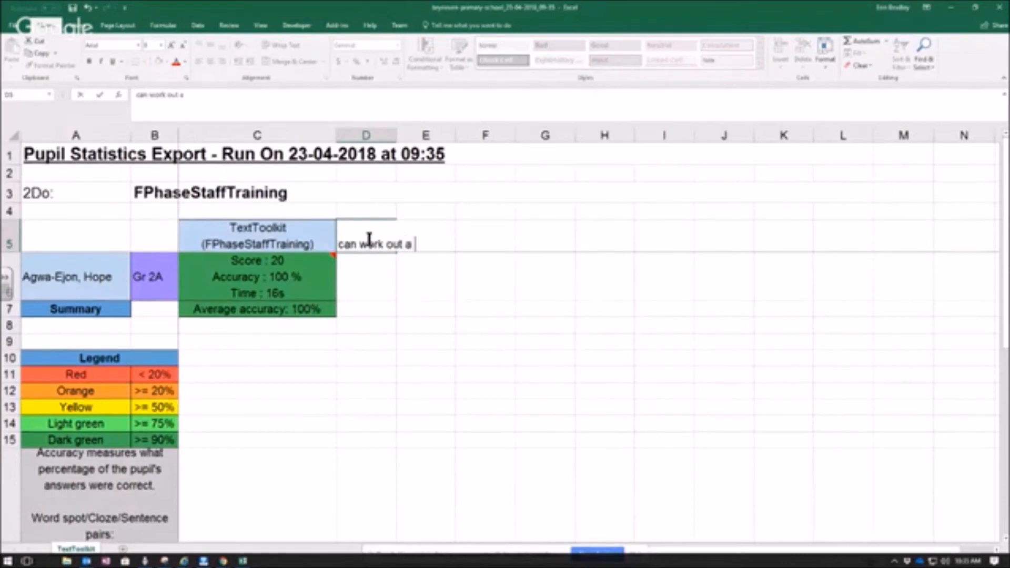
{"action": "type", "text": "formula"}
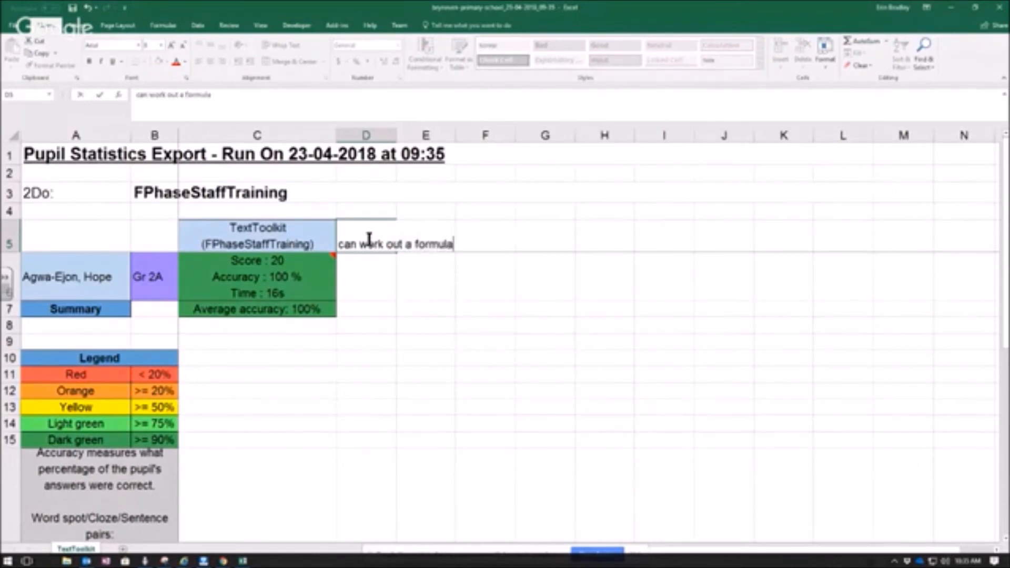
{"action": "type", "text": "t to extr"}
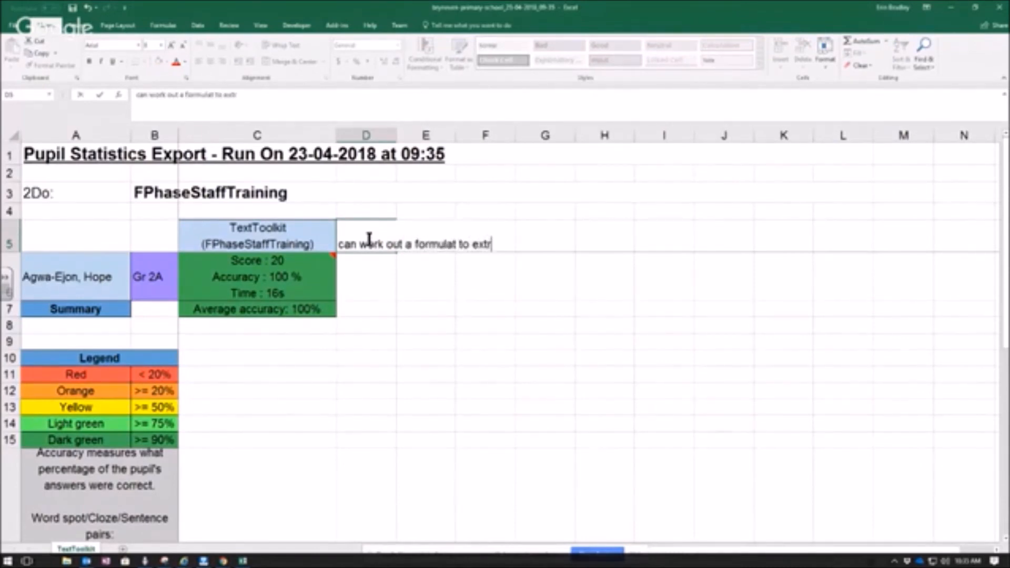
{"action": "type", "text": "act a mark"}
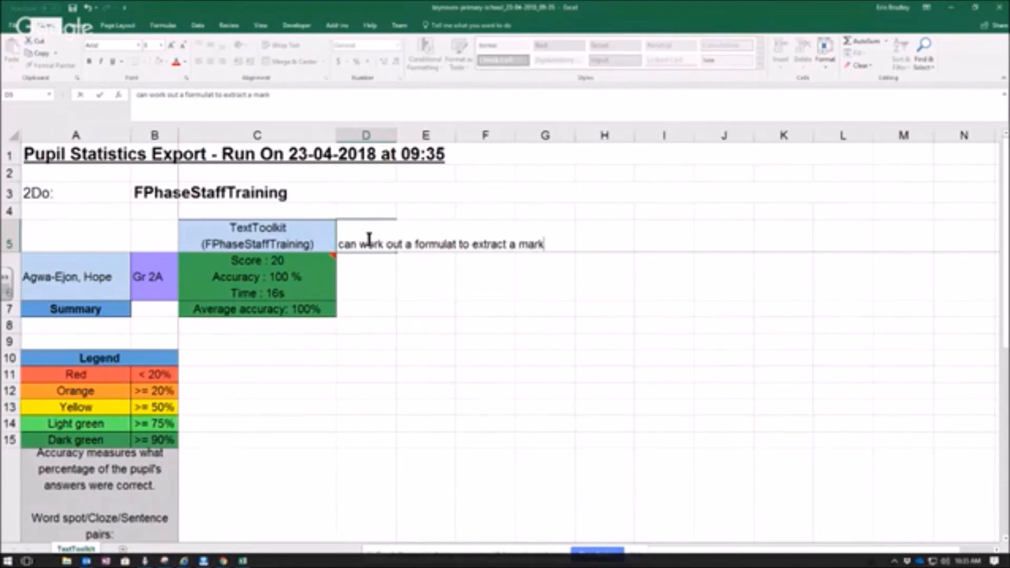
{"action": "left_click", "coordinate": [382, 278]}
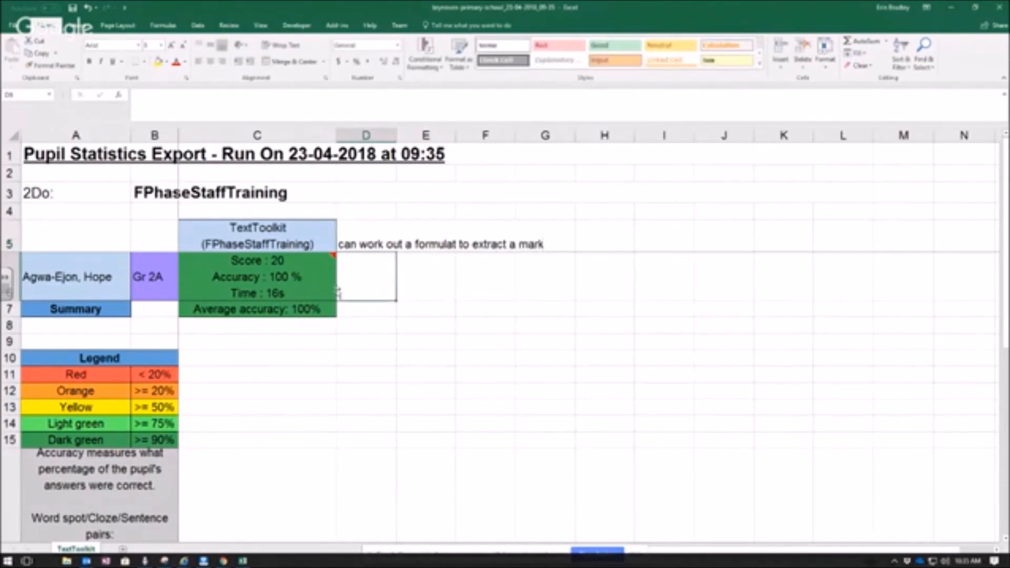
- Close the exported scores workbook and return to the 2dos list in Purple Mash
{"action": "double_click", "coordinate": [357, 281]}
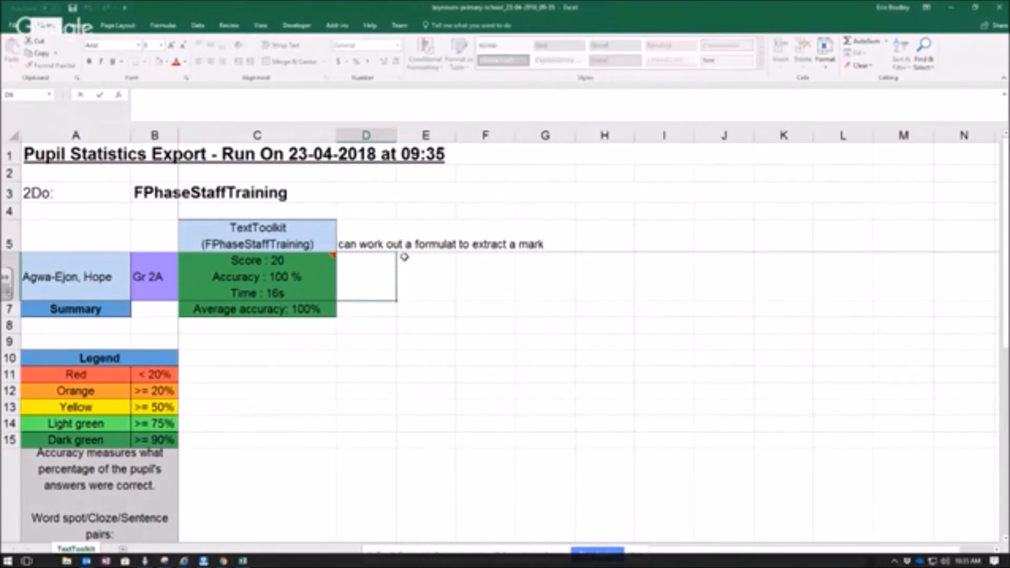
{"action": "left_click", "coordinate": [447, 307]}
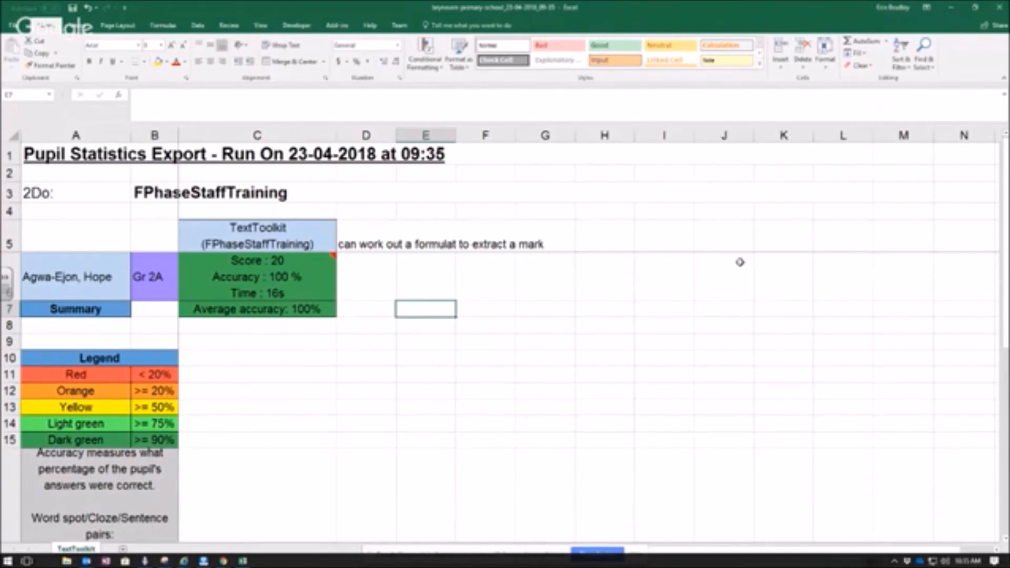
{"action": "left_click", "coordinate": [1001, 8]}
{"action": "left_click", "coordinate": [514, 300]}
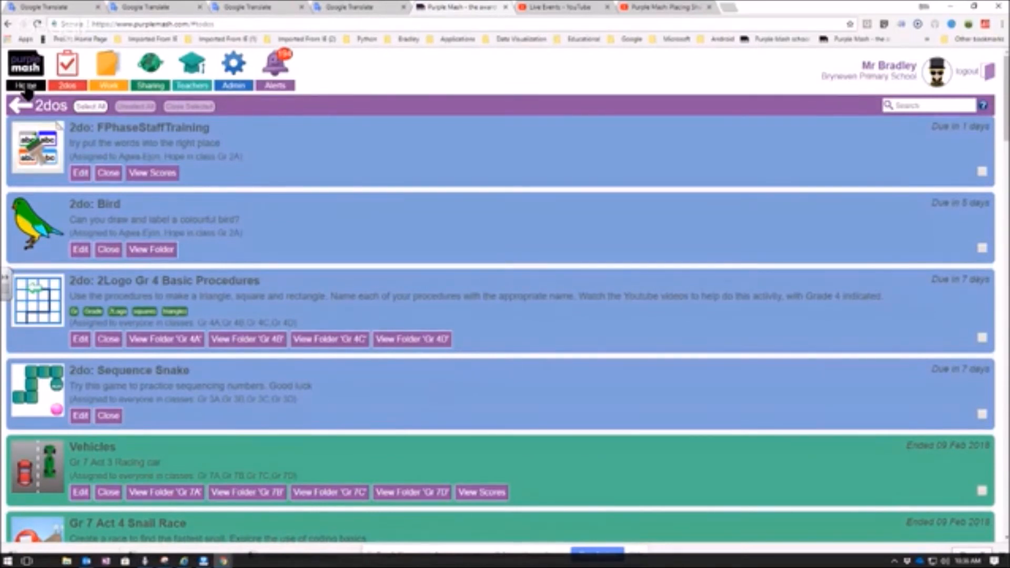
- Open the pupil's picture from the Bird 2do's folder to view it, and exit without saving
{"action": "left_click", "coordinate": [150, 250]}
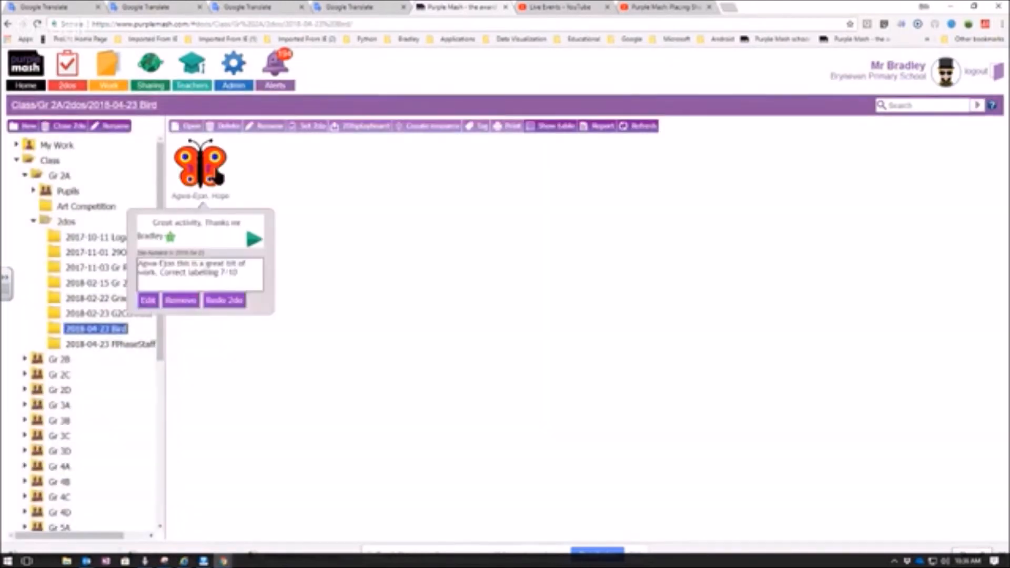
{"action": "left_click", "coordinate": [215, 178]}
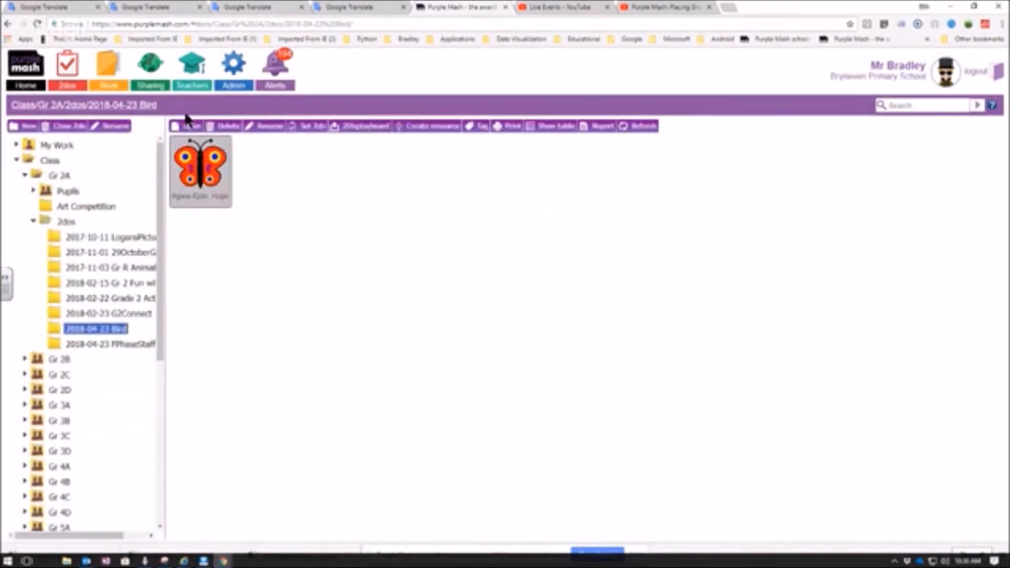
{"action": "left_click", "coordinate": [187, 126]}
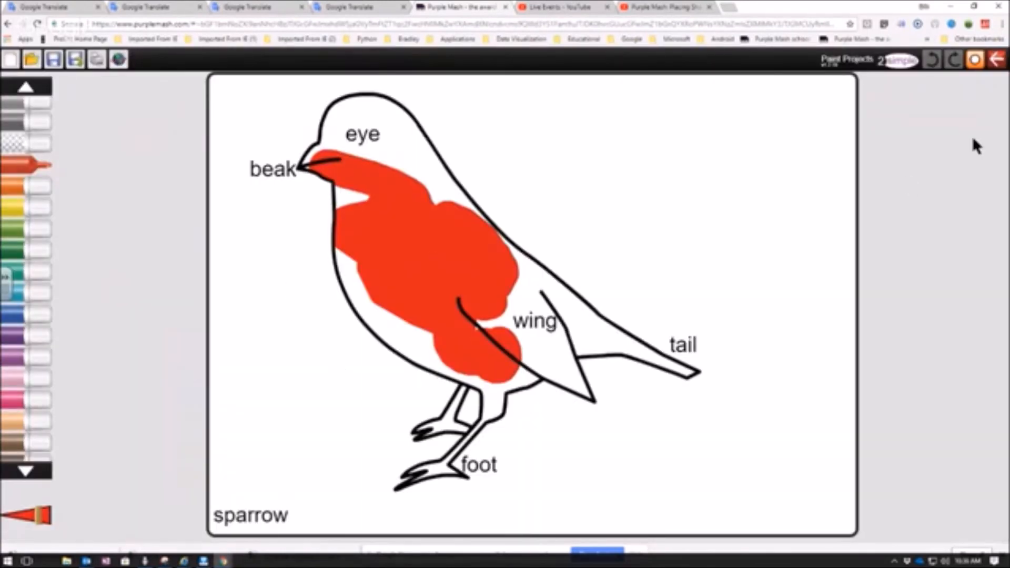
{"action": "left_click", "coordinate": [996, 60]}
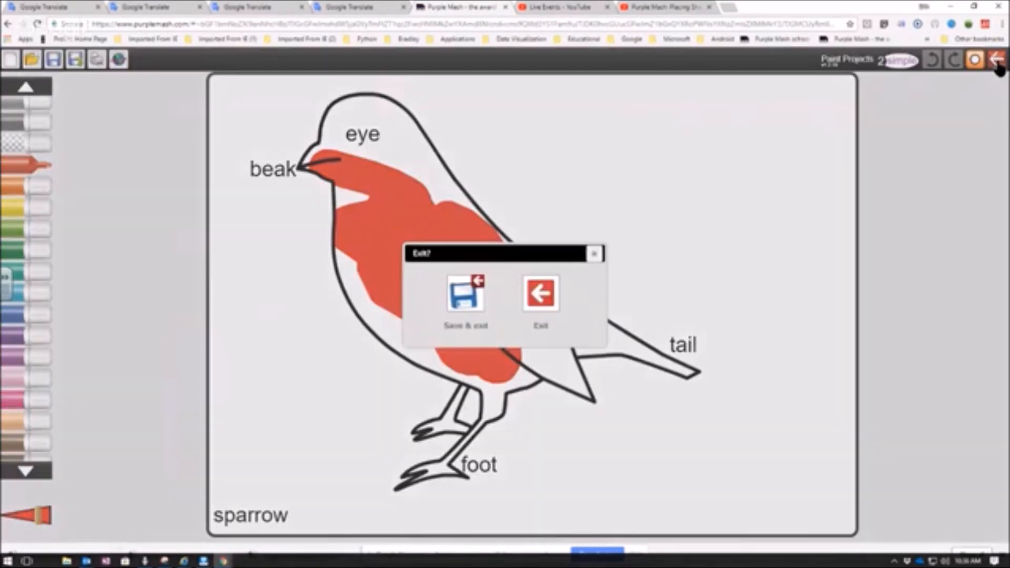
{"action": "left_click", "coordinate": [539, 293]}
- Review the pupil's comment and the teacher's feedback attached to the Bird 2do work, and deselect the file
{"action": "mouse_move", "coordinate": [219, 171]}
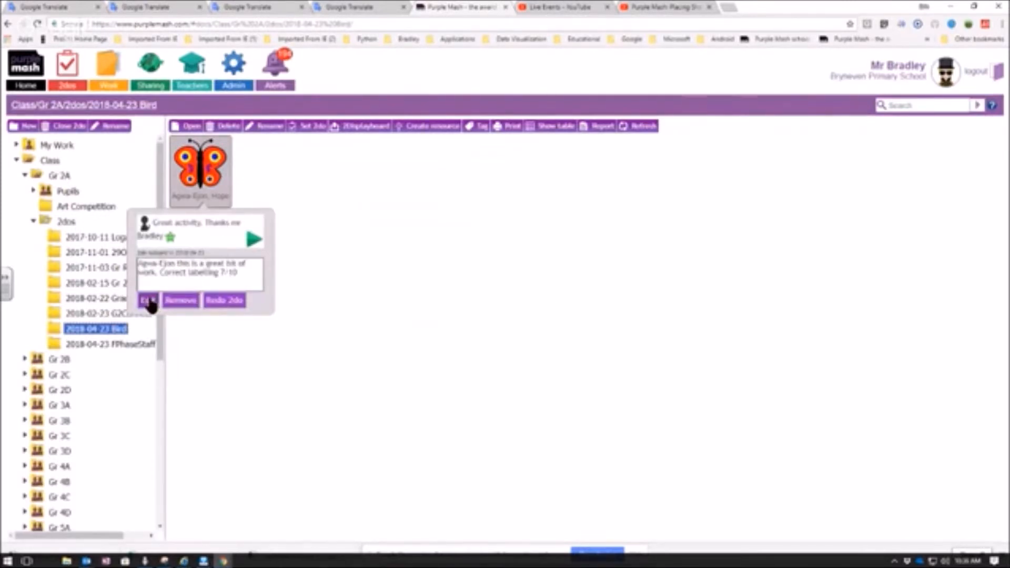
{"action": "left_click_drag", "start_coordinate": [140, 262], "coordinate": [248, 273]}
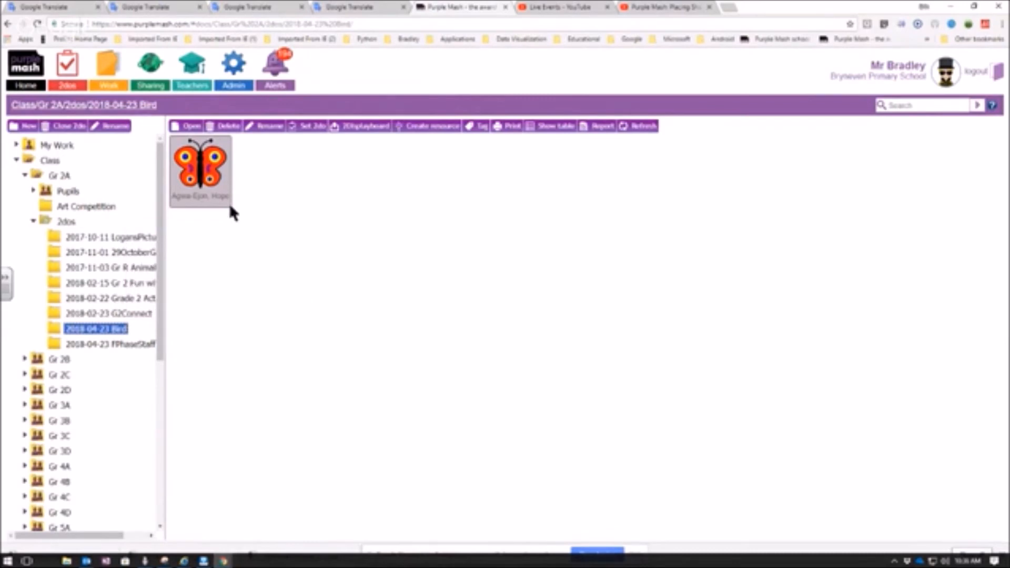
{"action": "mouse_move", "coordinate": [220, 189]}
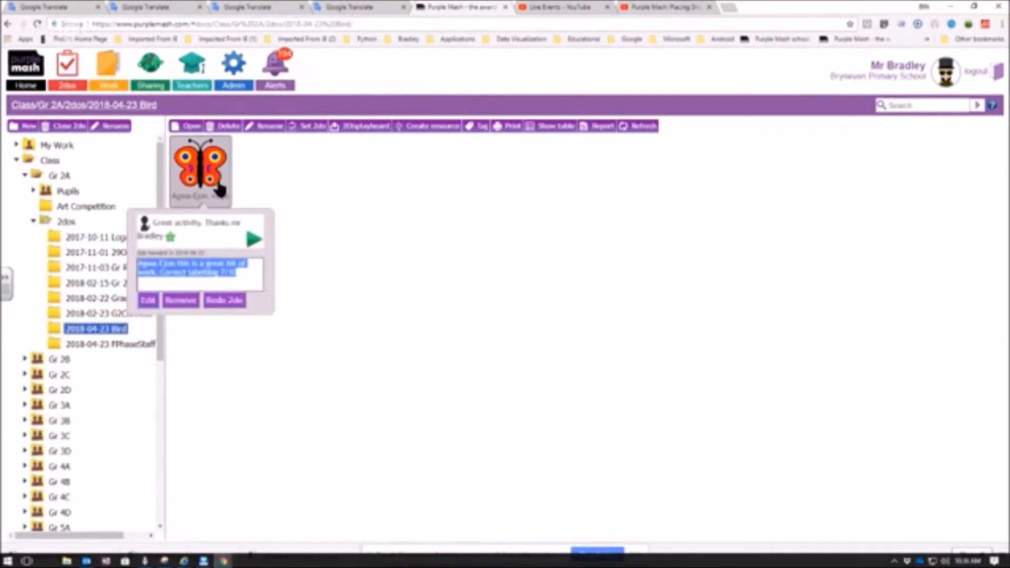
{"action": "left_click", "coordinate": [260, 176]}
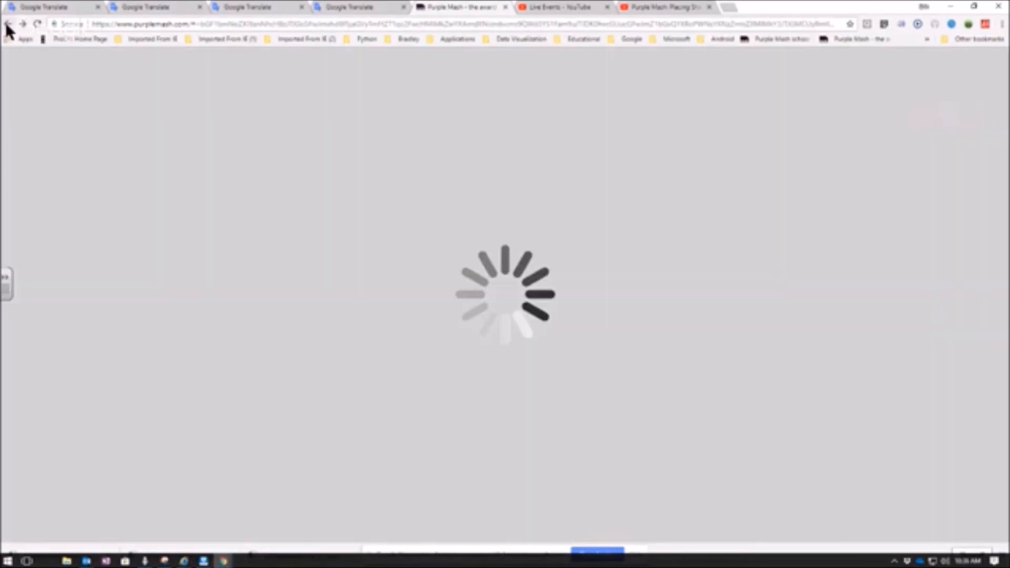
- Go back from the Bird folder to the picture, exit it without saving and return to the home page
{"action": "left_click", "coordinate": [7, 26]}
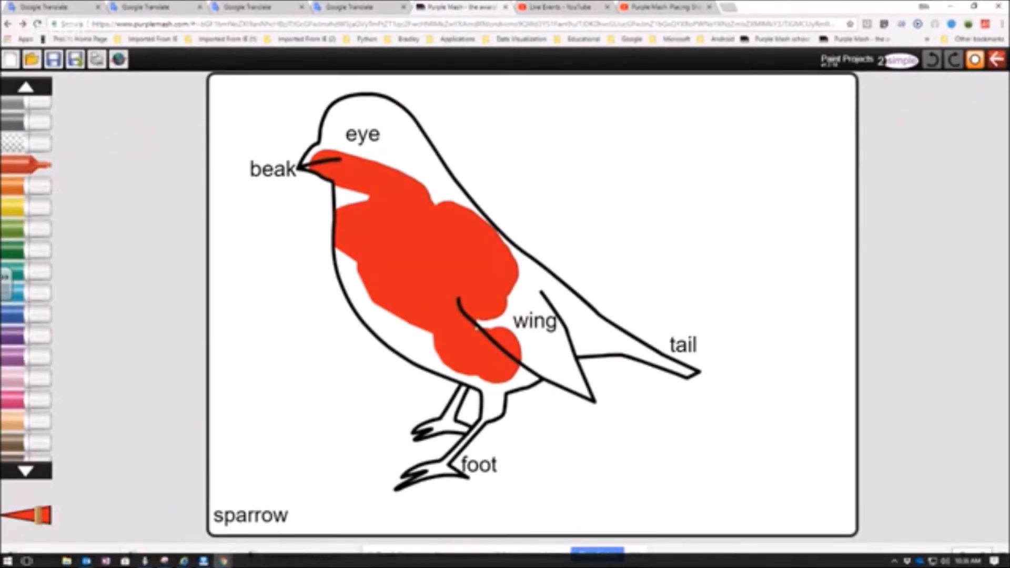
{"action": "left_click", "coordinate": [996, 59]}
{"action": "left_click", "coordinate": [538, 291]}
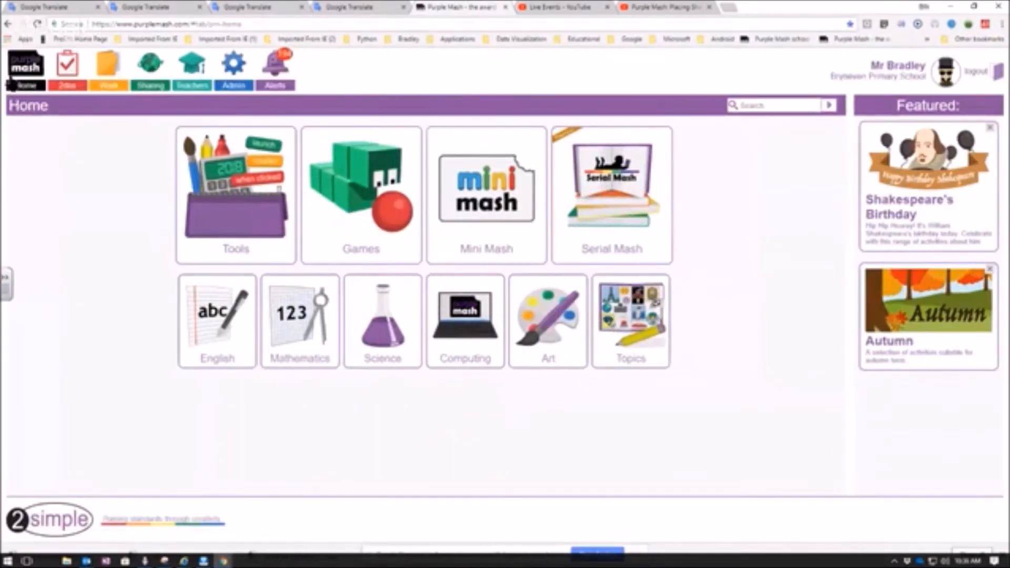
- Look through the Tools section's categories of activities and return to the home page
{"action": "left_click", "coordinate": [215, 183]}
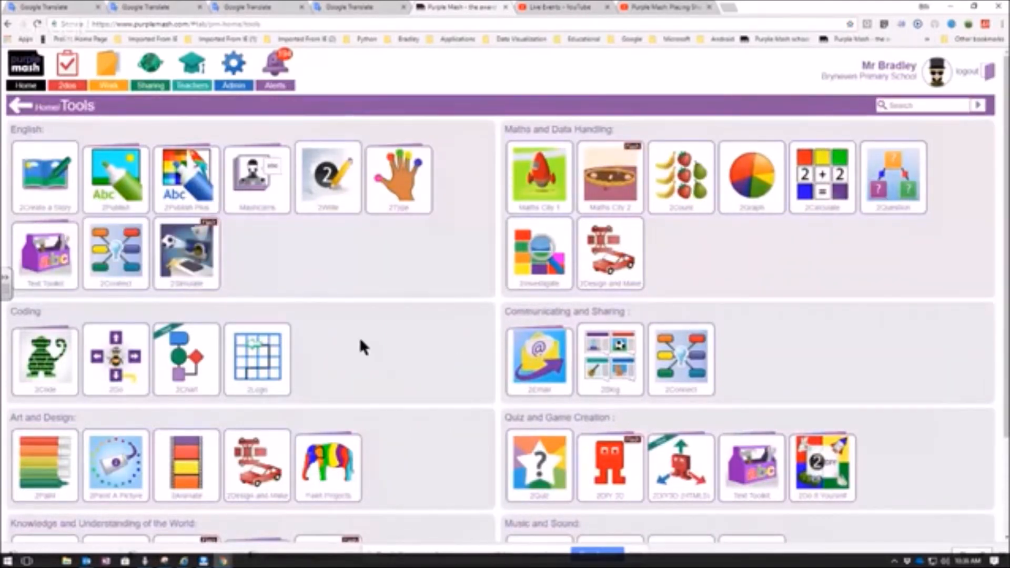
{"action": "scroll", "coordinate": [361, 341], "scroll_direction": "down", "scroll_amount": 1}
{"action": "scroll", "coordinate": [361, 345], "scroll_direction": "up", "scroll_amount": 1}
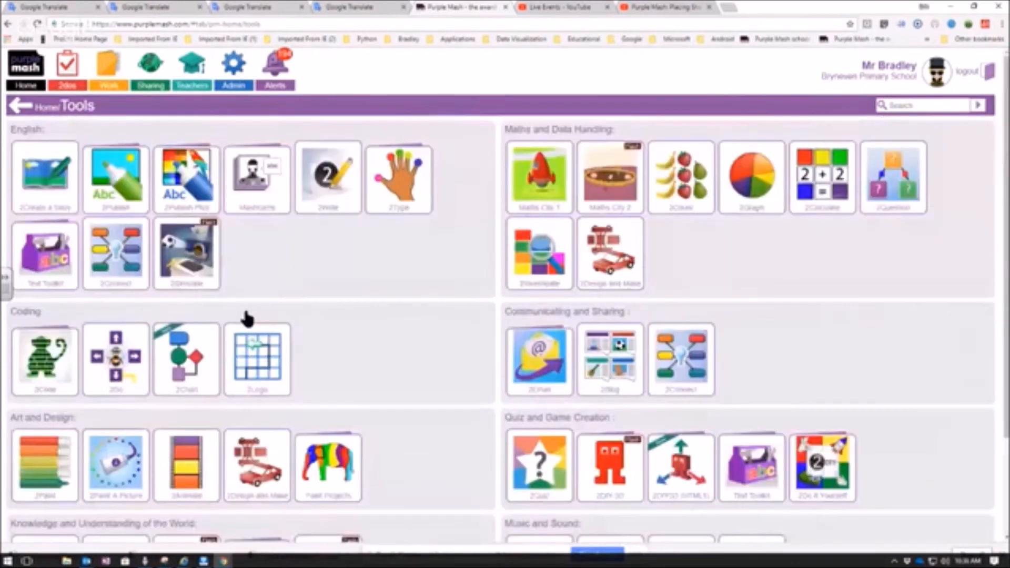
{"action": "left_click", "coordinate": [20, 107]}
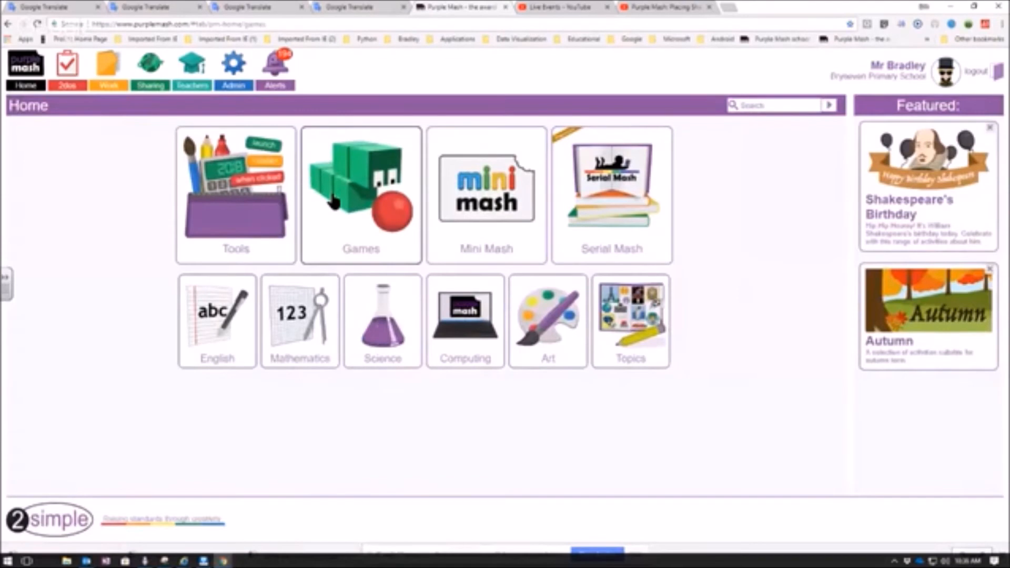
- Choose Sequence Snake from the maths games in the Games section and start setting it as a 2do
{"action": "left_click", "coordinate": [333, 202]}
{"action": "mouse_move", "coordinate": [568, 206]}
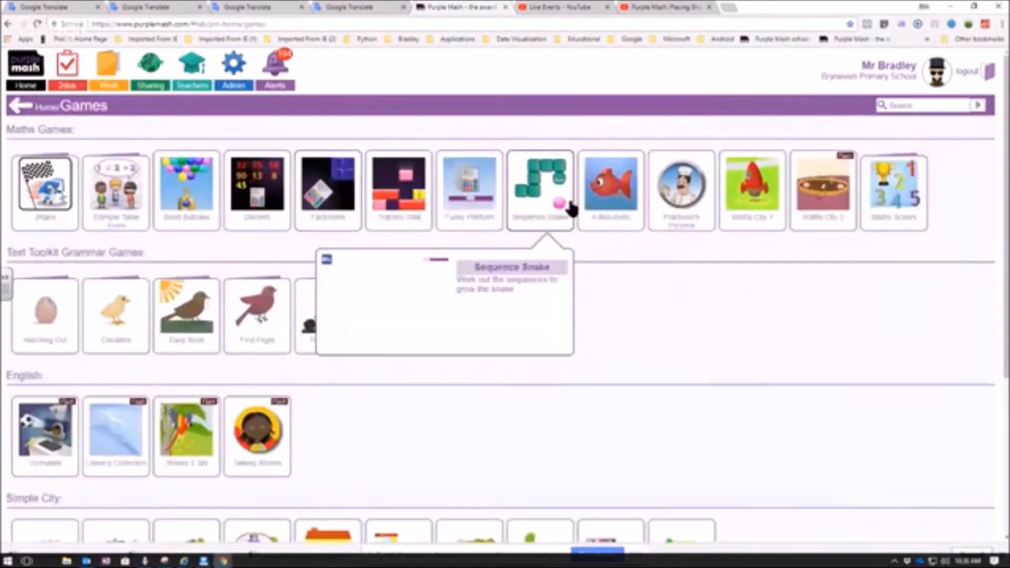
{"action": "left_click", "coordinate": [541, 196]}
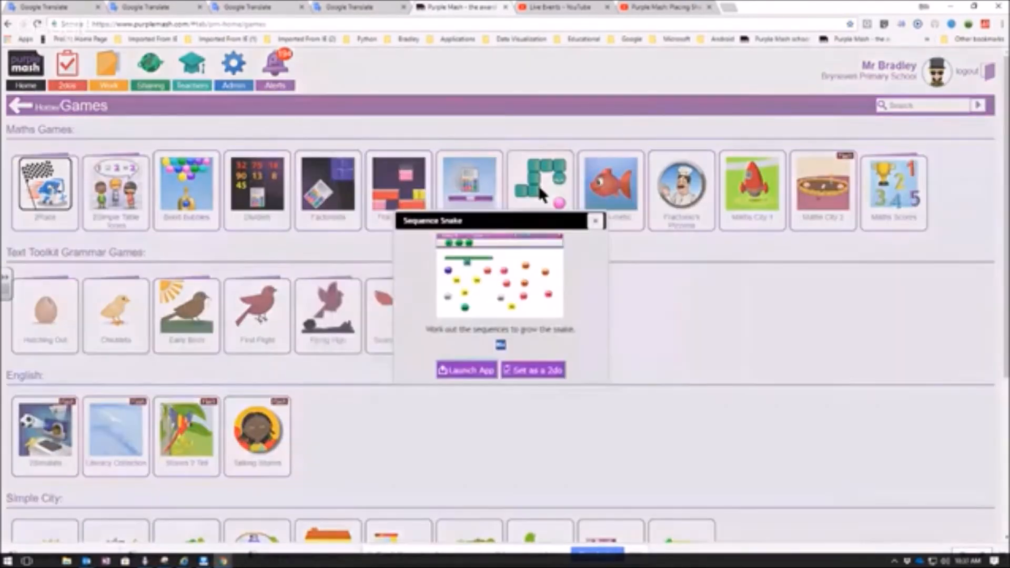
{"action": "left_click", "coordinate": [541, 369]}
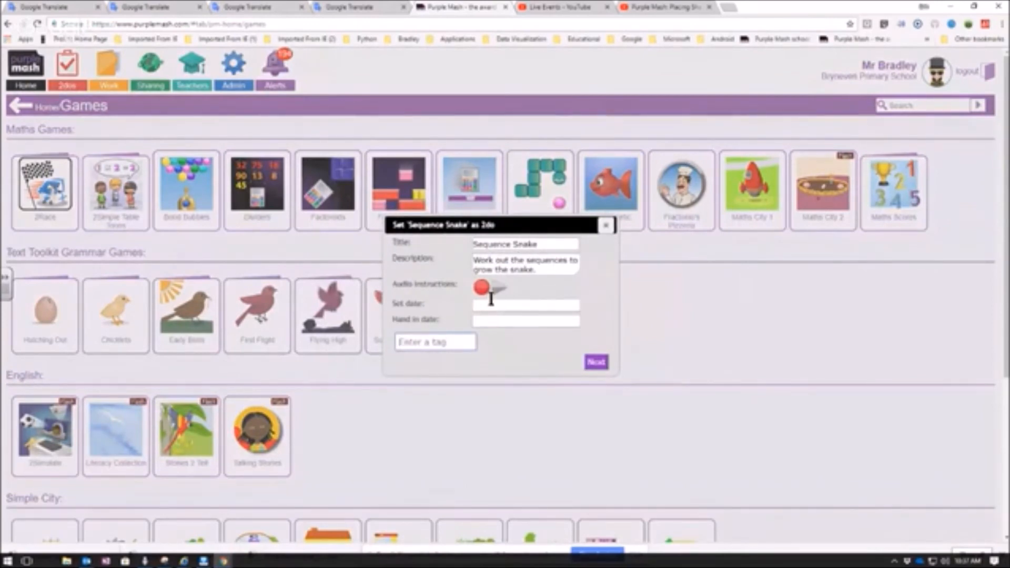
- Give the Sequence Snake 2do a set date of 23 April 2018 and a hand in date of 24 April 2018
{"action": "left_click", "coordinate": [550, 247]}
{"action": "left_click", "coordinate": [476, 306]}
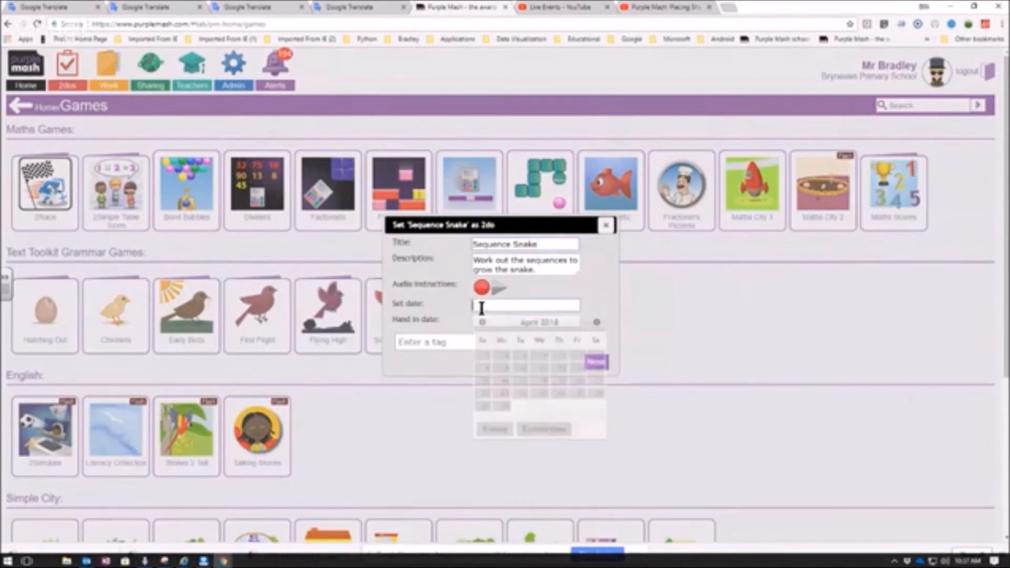
{"action": "left_click", "coordinate": [504, 396]}
{"action": "left_click", "coordinate": [482, 321]}
{"action": "left_click", "coordinate": [522, 412]}
{"action": "left_click", "coordinate": [595, 364]}
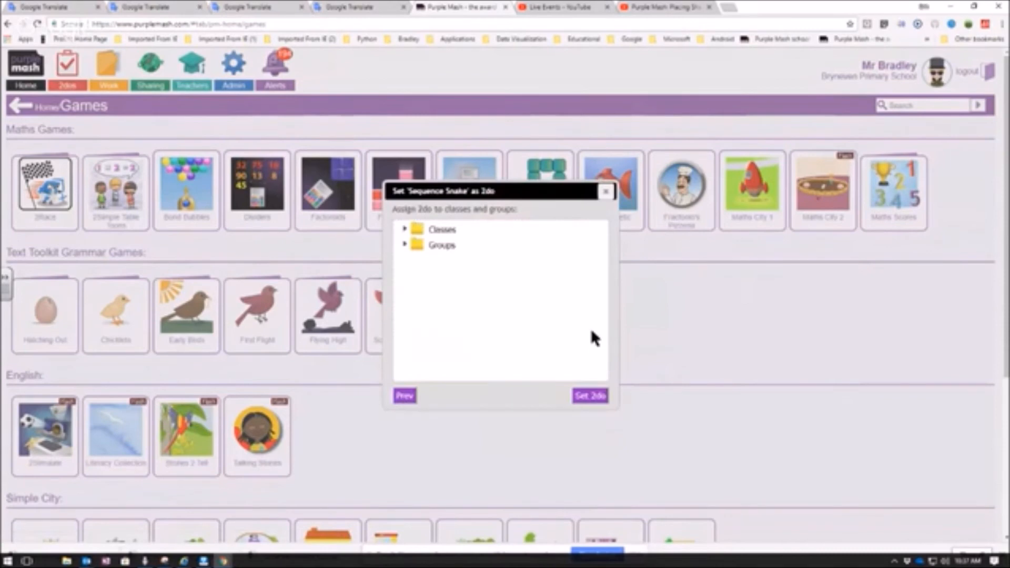
- Assign the Sequence Snake 2do to class Gr 2A, set it and dismiss the confirmation
{"action": "left_click", "coordinate": [405, 229]}
{"action": "left_click", "coordinate": [427, 245]}
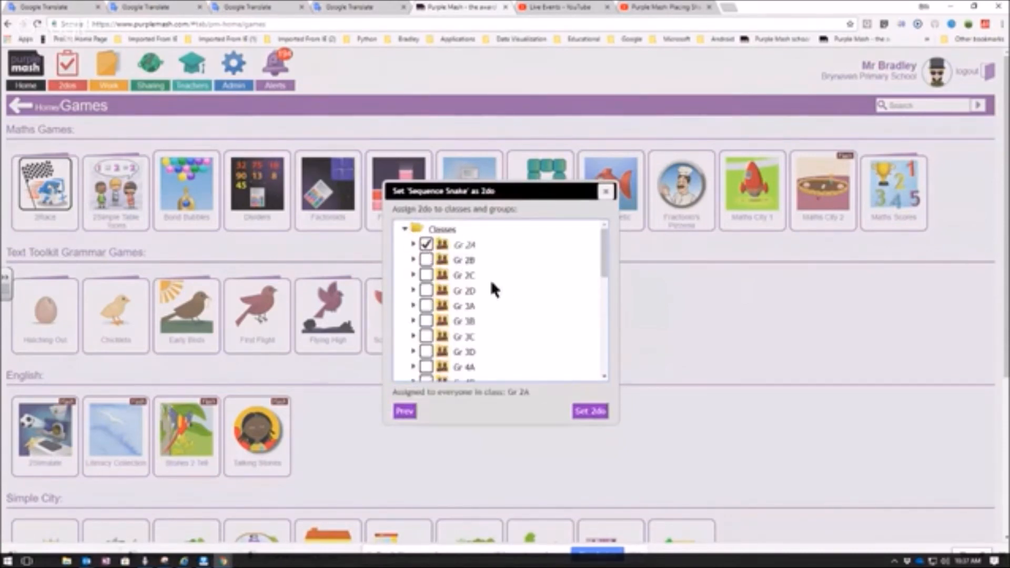
{"action": "left_click", "coordinate": [589, 398]}
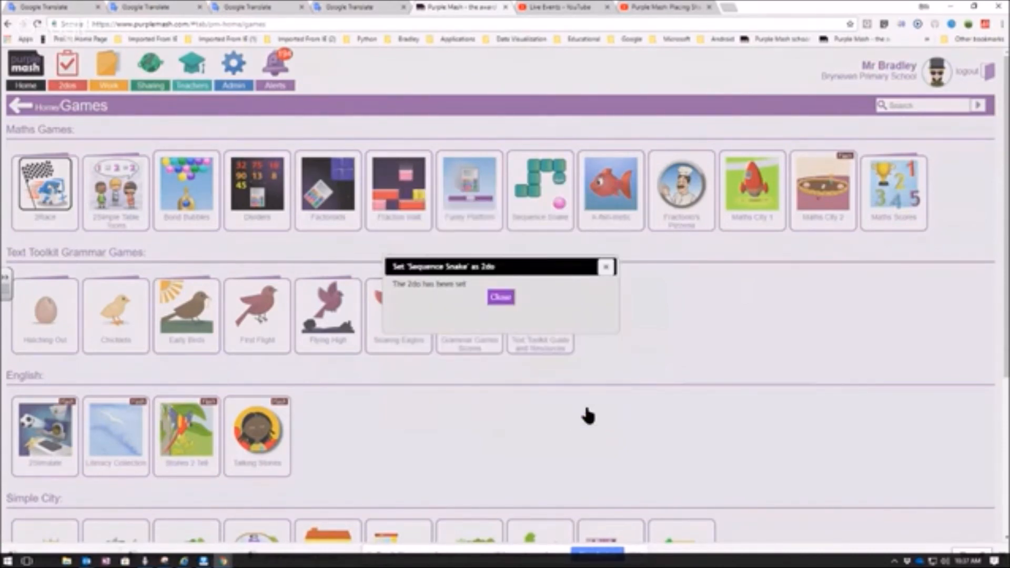
{"action": "left_click", "coordinate": [501, 297]}
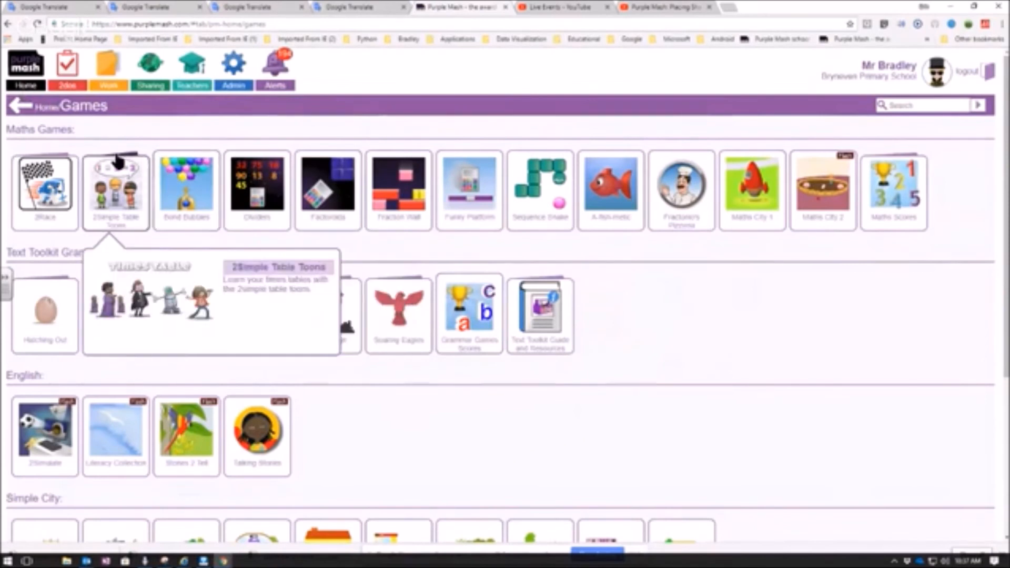
- Return to the home page and impersonate the first pupil found by searching for class 2a
{"action": "left_click", "coordinate": [20, 107]}
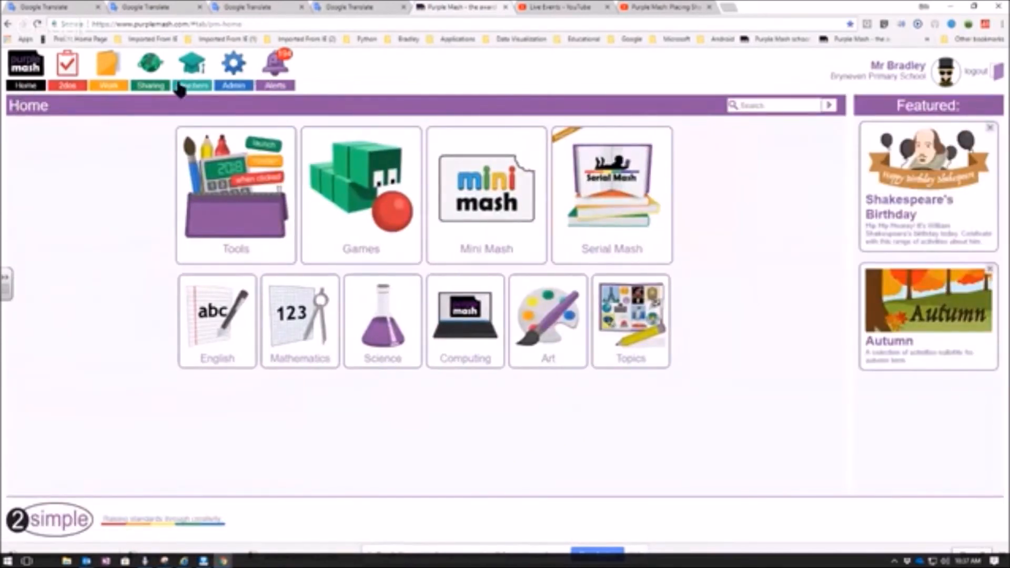
{"action": "left_click", "coordinate": [234, 84]}
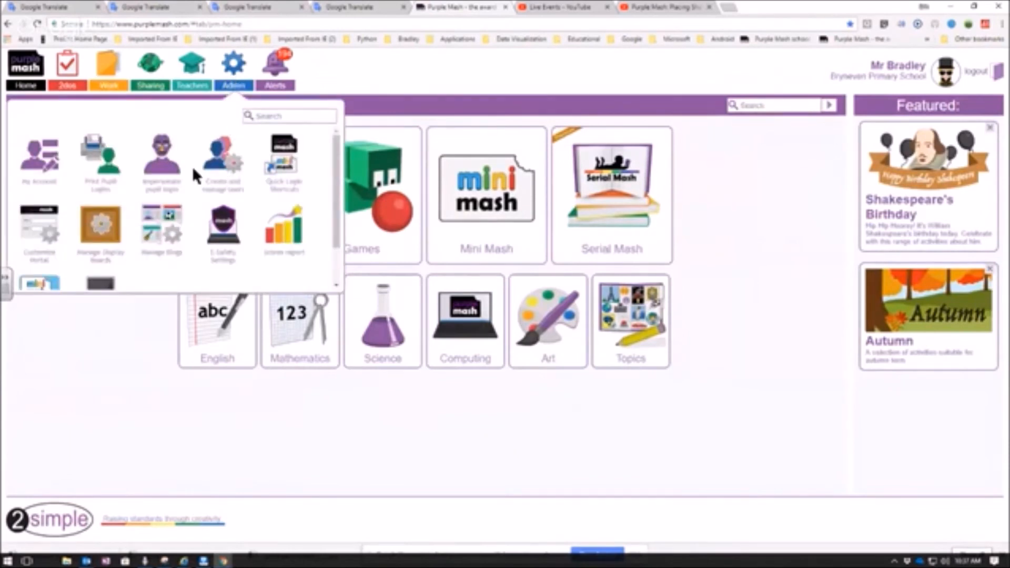
{"action": "left_click", "coordinate": [174, 173]}
{"action": "left_click", "coordinate": [427, 218]}
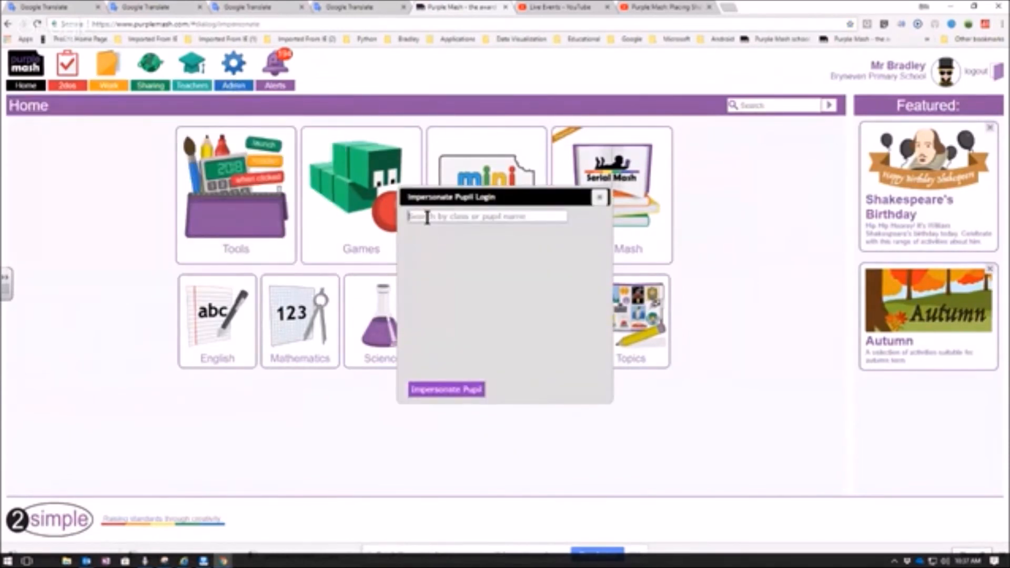
{"action": "type", "text": "2a"}
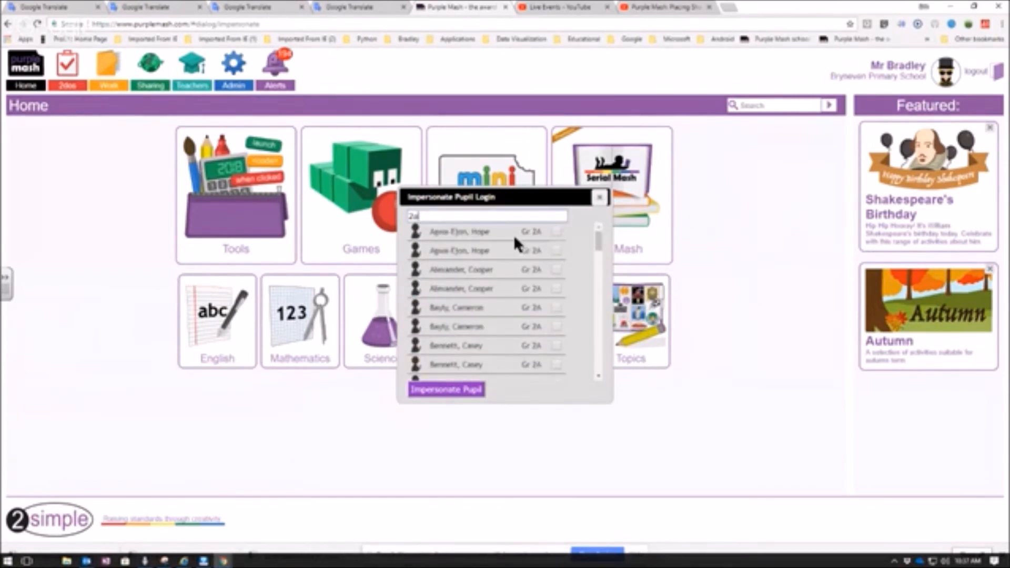
{"action": "left_click", "coordinate": [557, 232]}
{"action": "left_click", "coordinate": [439, 394]}
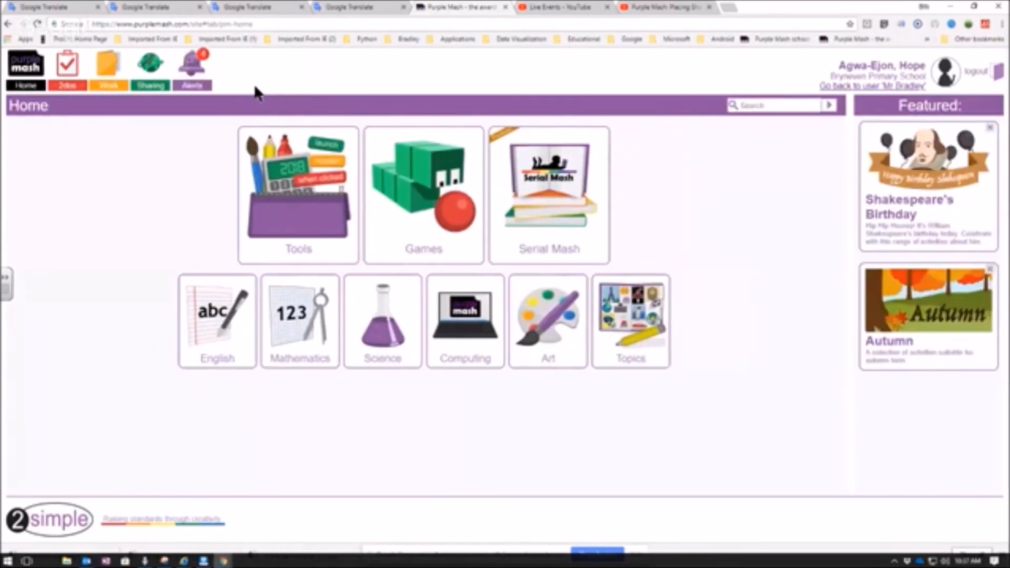
- Open the new Sequence Snake 2do from the pupil's alerts and start the game
{"action": "left_click", "coordinate": [186, 86]}
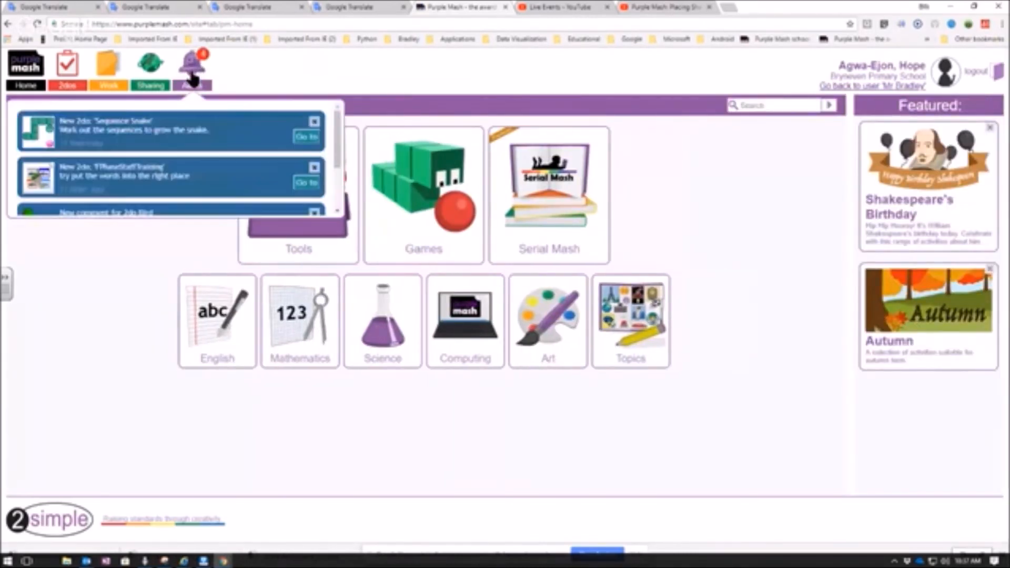
{"action": "left_click", "coordinate": [304, 138]}
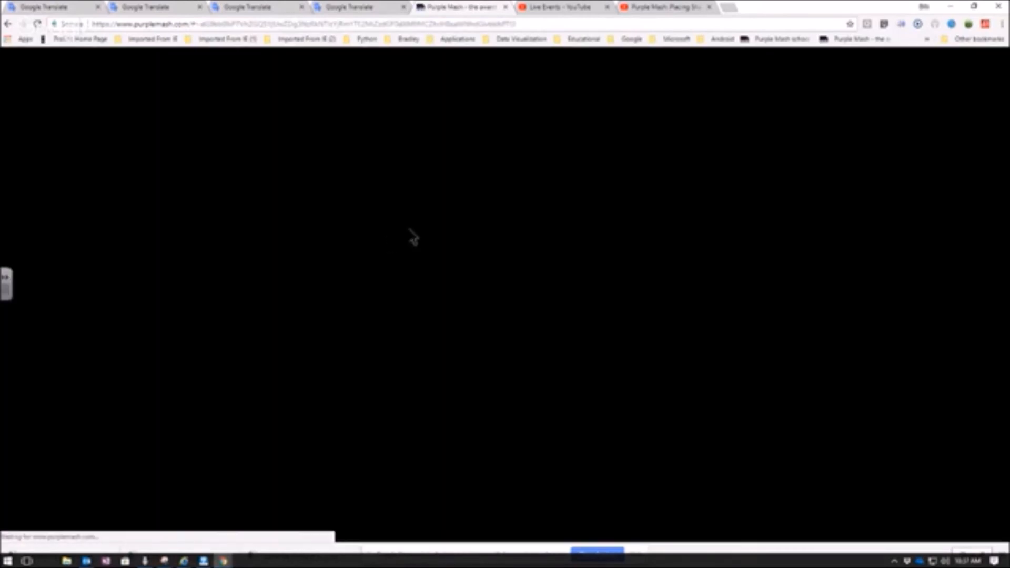
{"action": "left_click", "coordinate": [518, 214]}
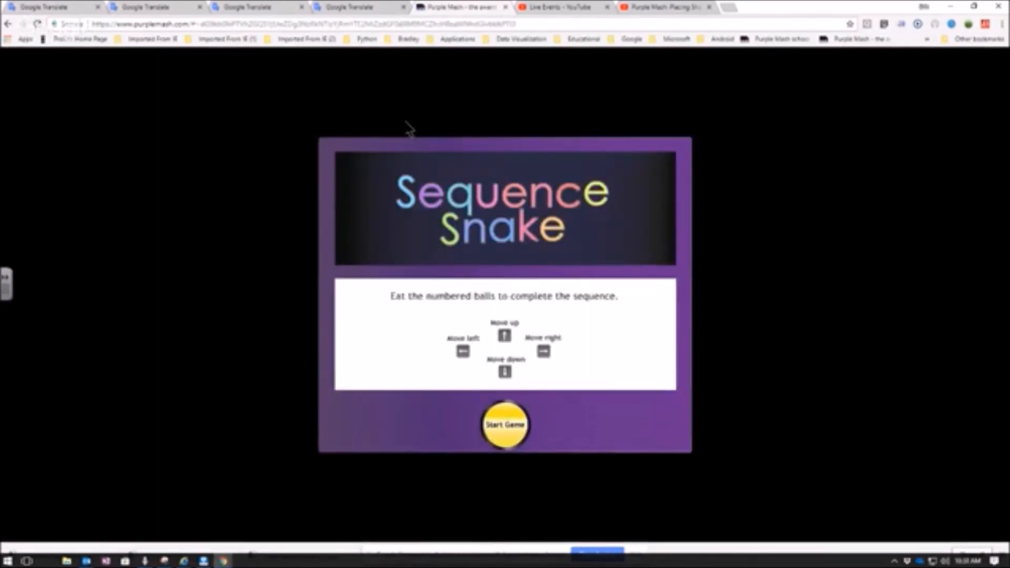
{"action": "left_click", "coordinate": [507, 424]}
{"action": "left_click", "coordinate": [388, 409]}
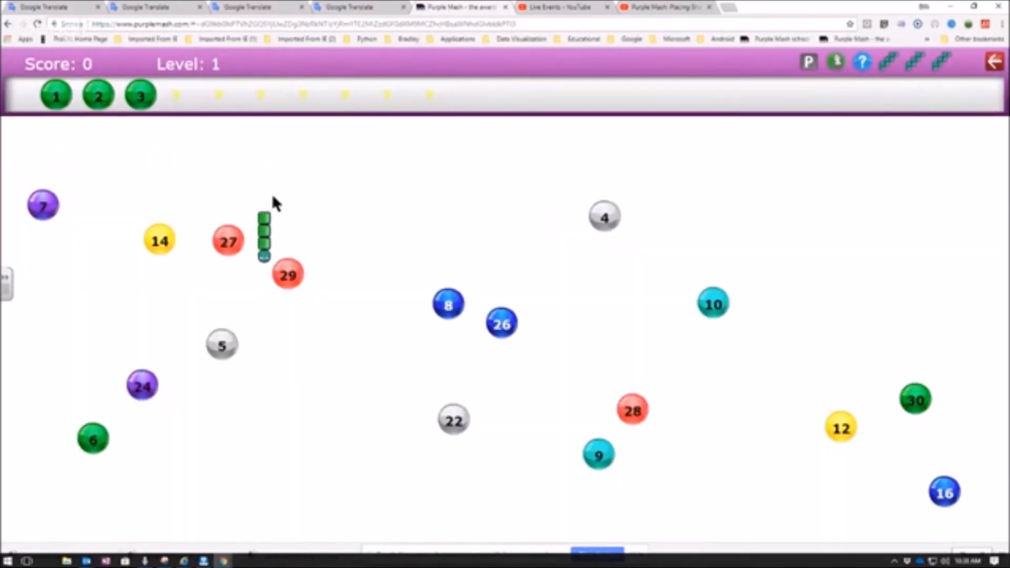
- Steer the snake to eat the number 4 ball, exit the game and return to the home page
{"action": "key", "text": "Left"}
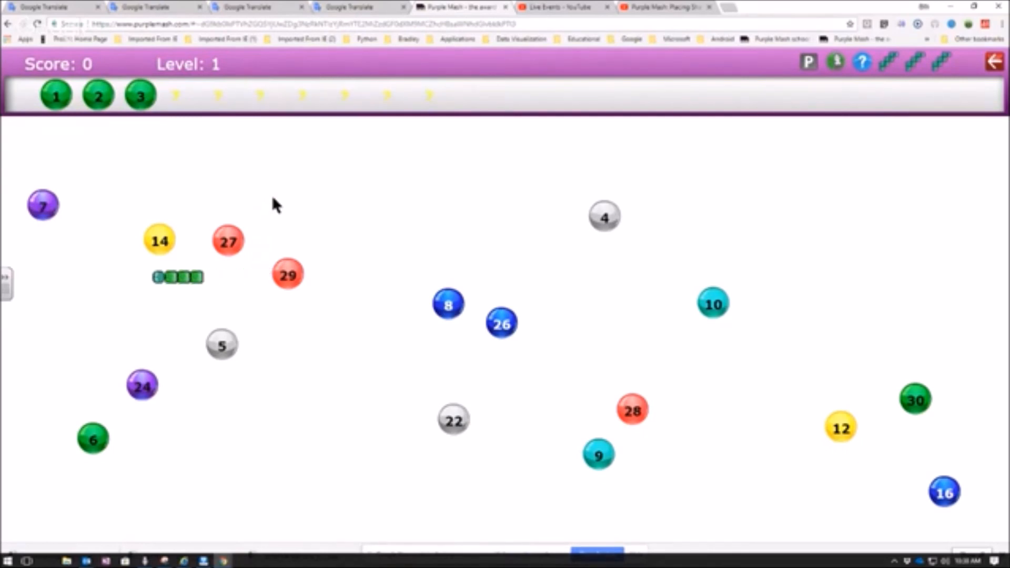
{"action": "key", "text": "Up"}
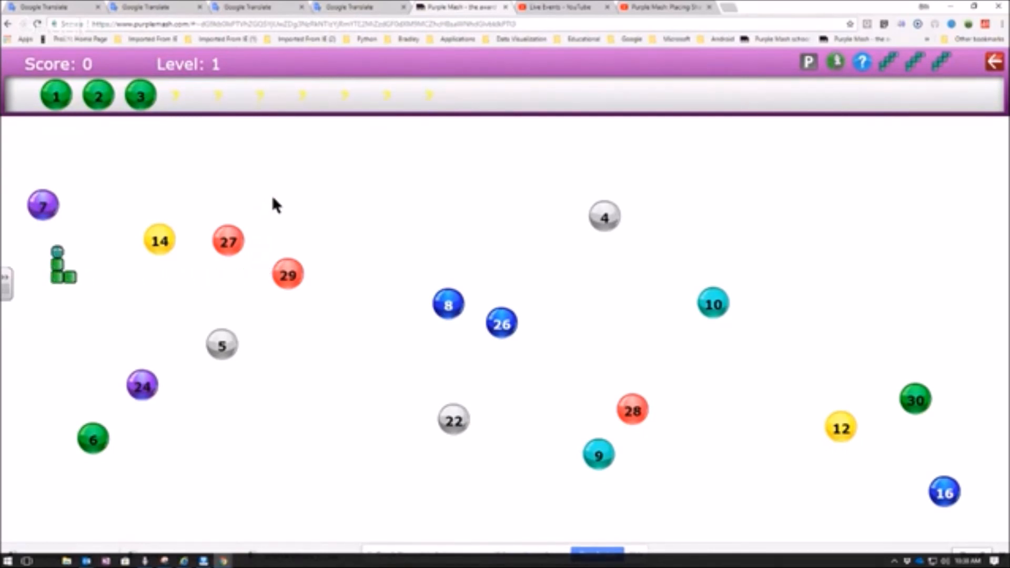
{"action": "key", "text": "Right"}
{"action": "key", "text": "Up"}
{"action": "key", "text": "Right"}
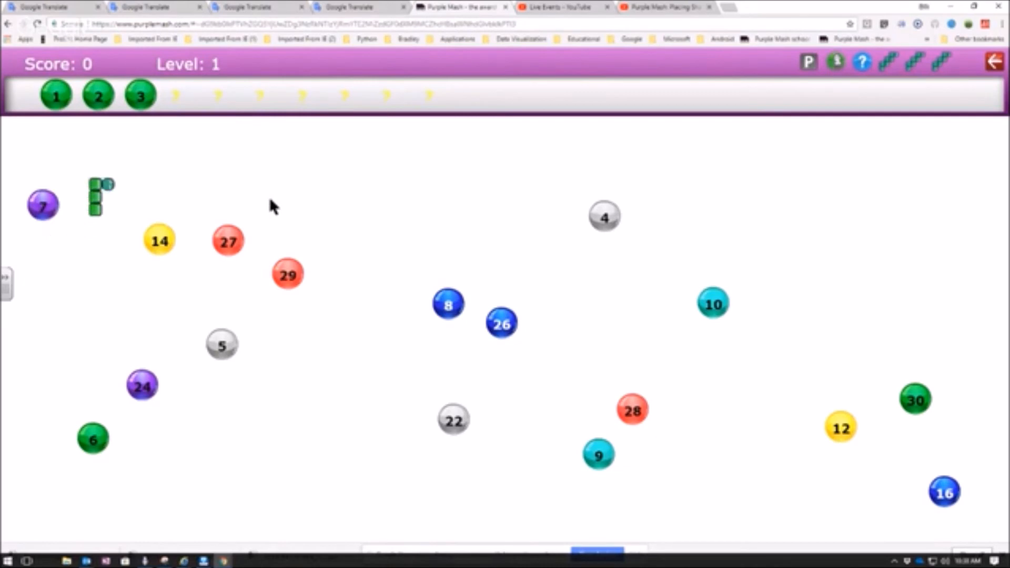
{"action": "key", "text": "Down"}
{"action": "key", "text": "Right"}
{"action": "key", "text": "Up"}
{"action": "key", "text": "Left"}
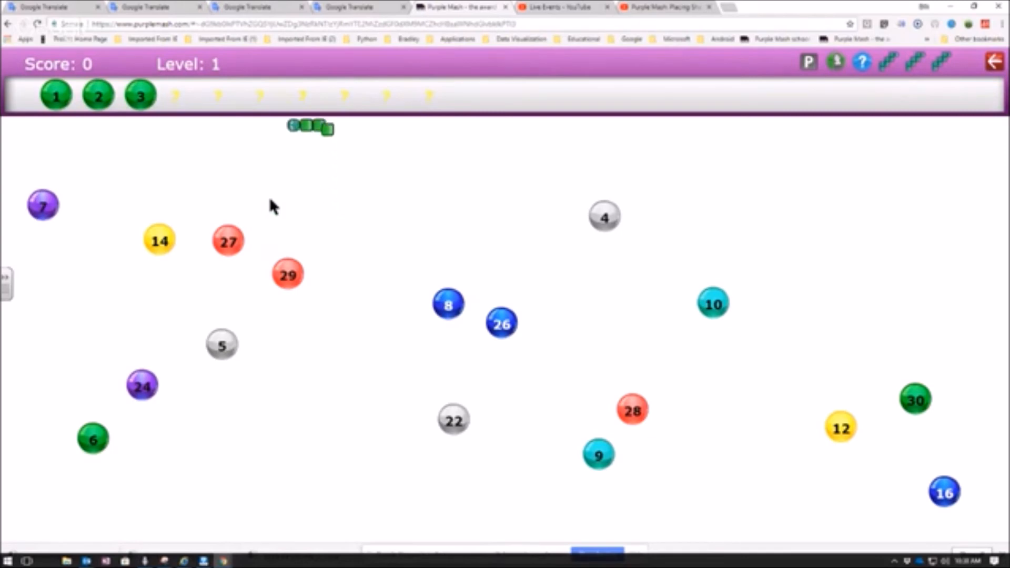
{"action": "key", "text": "Down"}
{"action": "key", "text": "Right"}
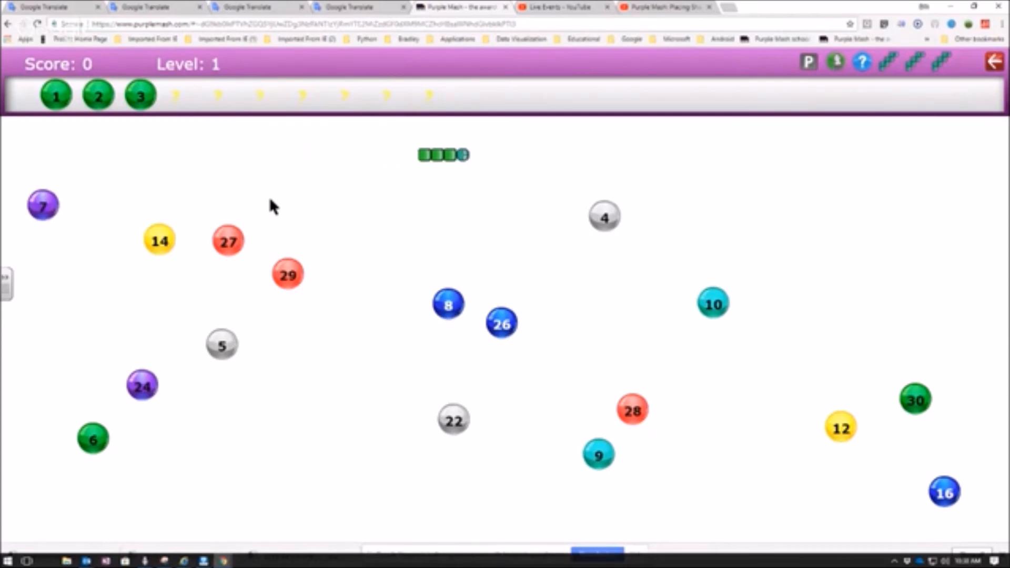
{"action": "key", "text": "Down"}
{"action": "key", "text": "Right"}
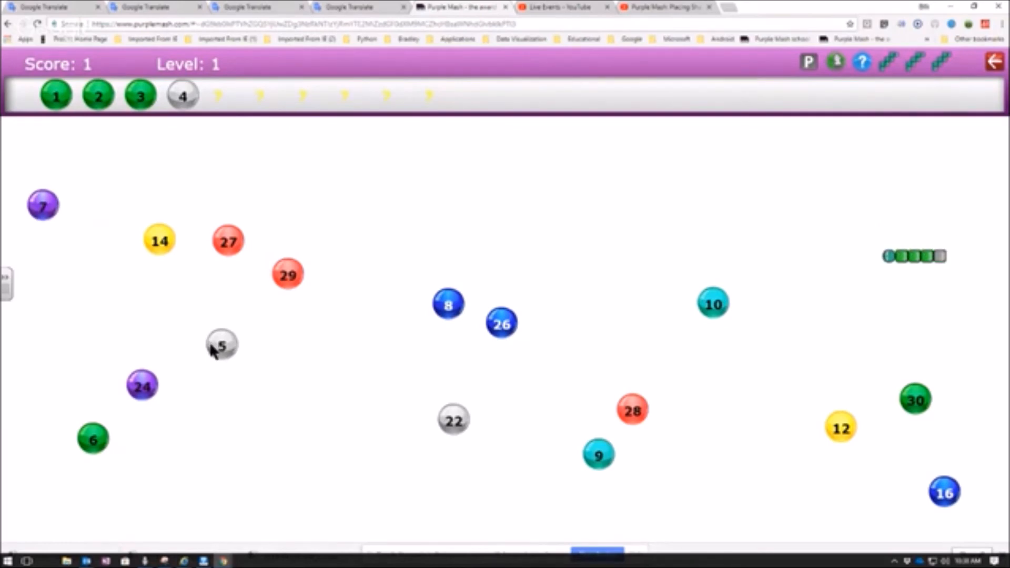
{"action": "left_click", "coordinate": [994, 64]}
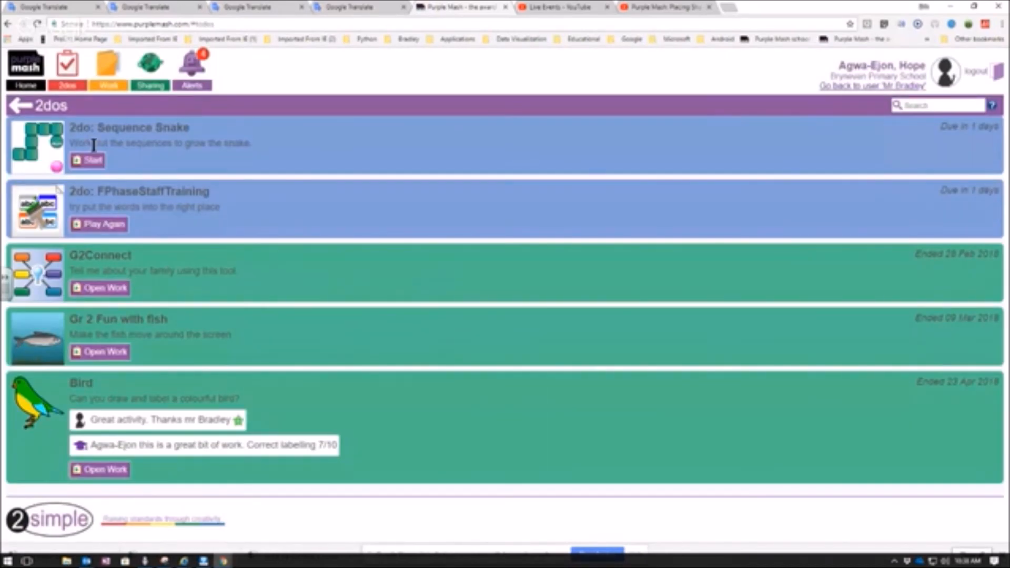
{"action": "left_click", "coordinate": [30, 88]}
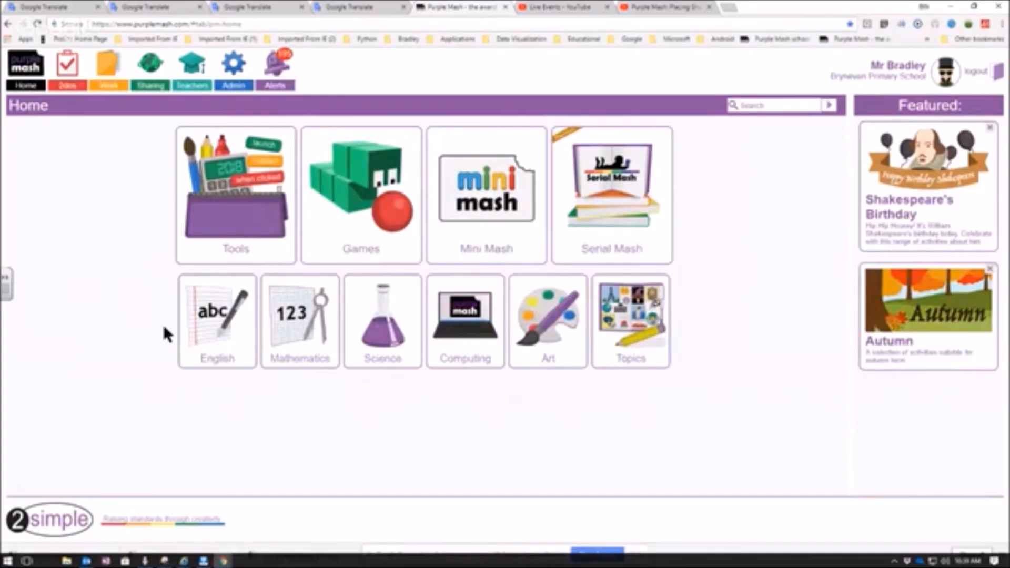
- As the teacher, open the scores report and choose class Gr 2A for it
{"action": "left_click", "coordinate": [235, 85]}
{"action": "left_click", "coordinate": [279, 232]}
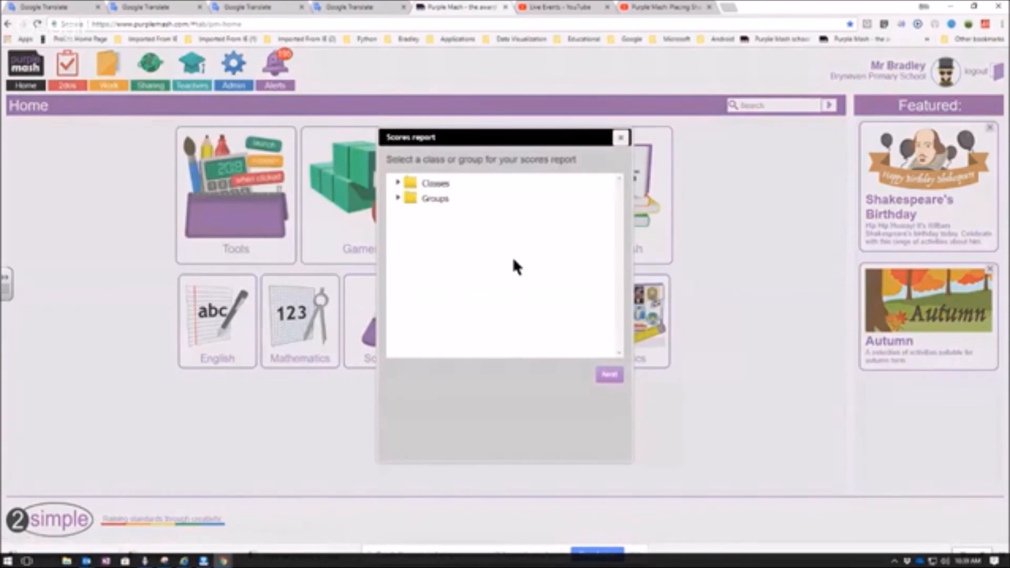
{"action": "left_click", "coordinate": [398, 184]}
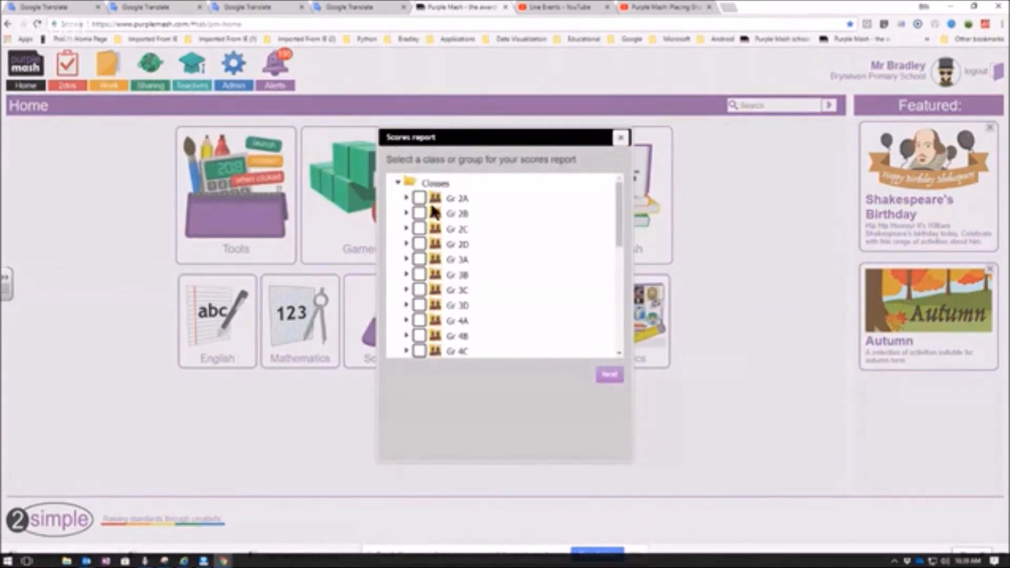
{"action": "left_click", "coordinate": [418, 198]}
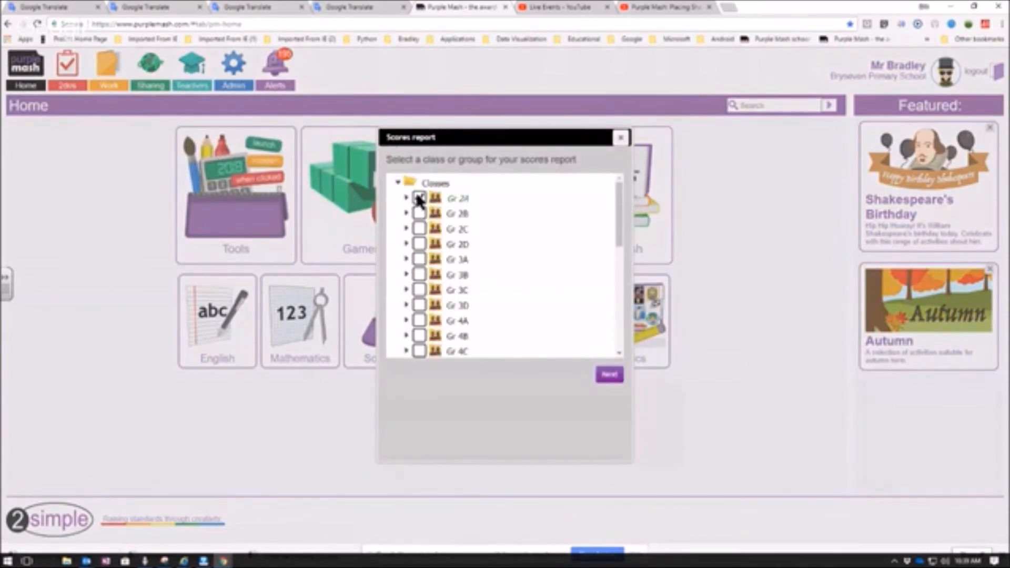
{"action": "left_click", "coordinate": [608, 375]}
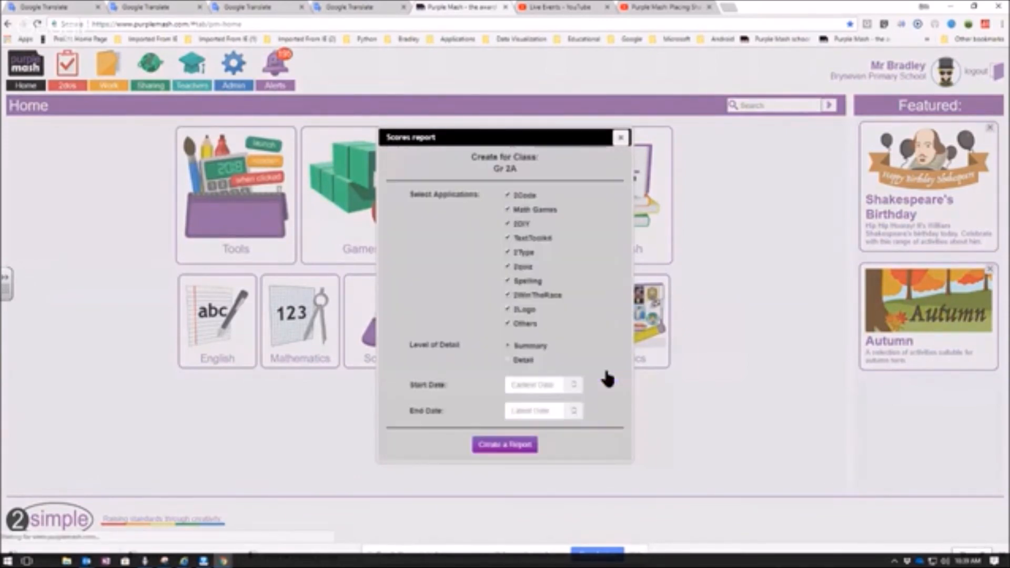
- Set the scores report's start date to 2018-04-22 and end date to 2018-04-23
{"action": "left_click", "coordinate": [573, 387]}
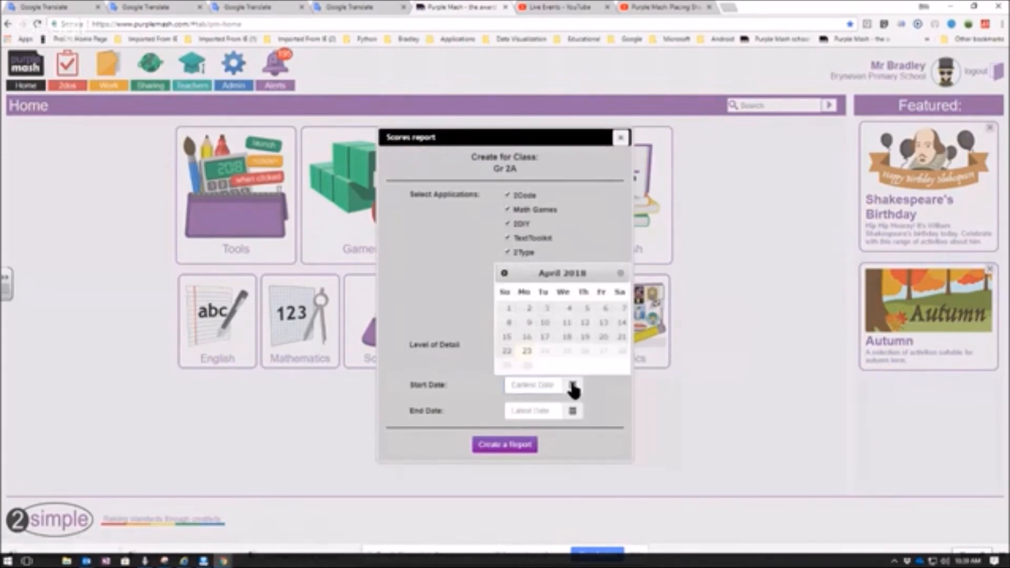
{"action": "left_click", "coordinate": [507, 351]}
{"action": "left_click", "coordinate": [542, 411]}
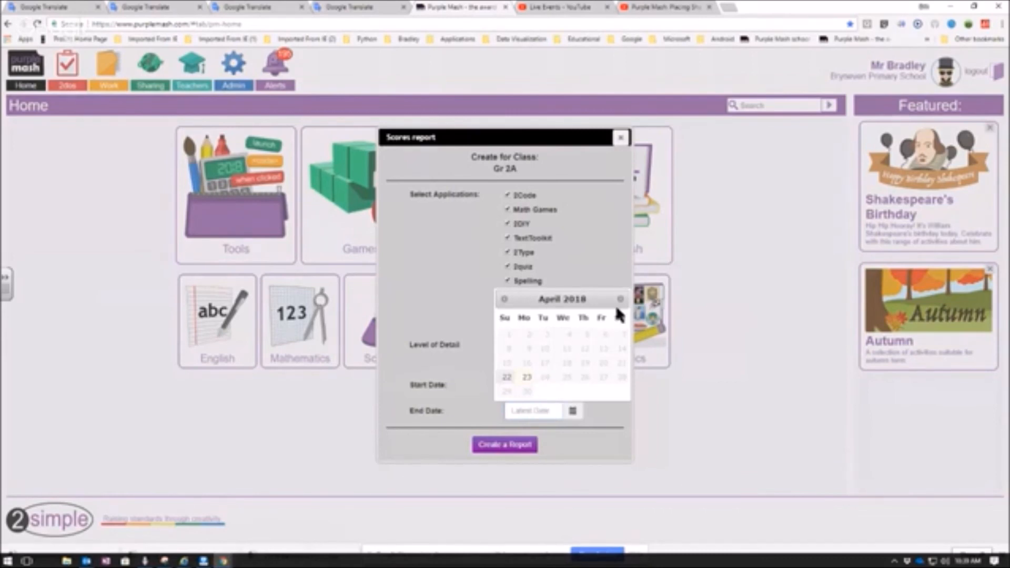
{"action": "left_click", "coordinate": [526, 377]}
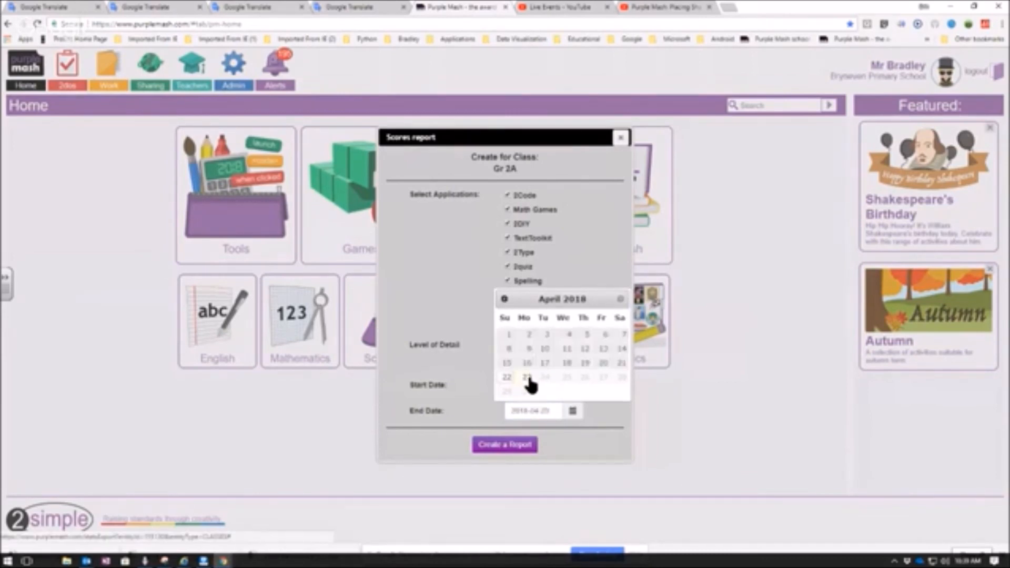
- Create the Gr 2A scores report, open the downloaded spreadsheet in Excel to view it, and close it
{"action": "left_click", "coordinate": [513, 444]}
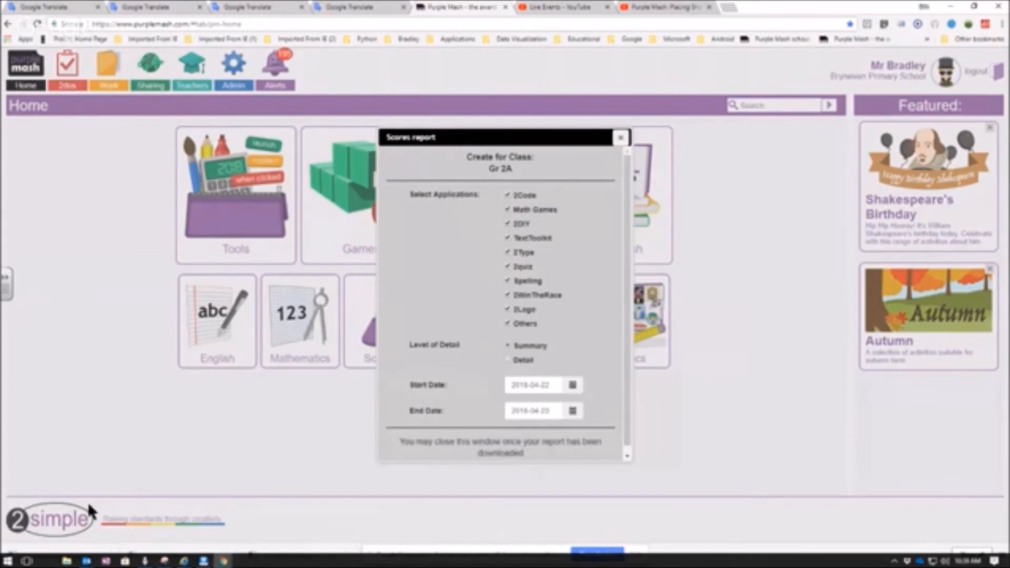
{"action": "left_click", "coordinate": [37, 549]}
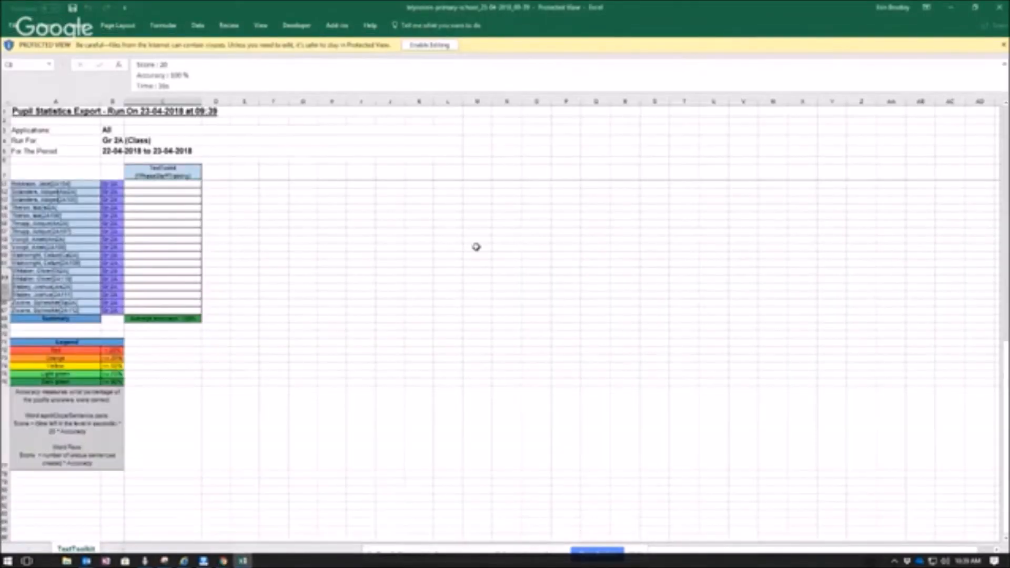
{"action": "left_click", "coordinate": [1000, 7]}
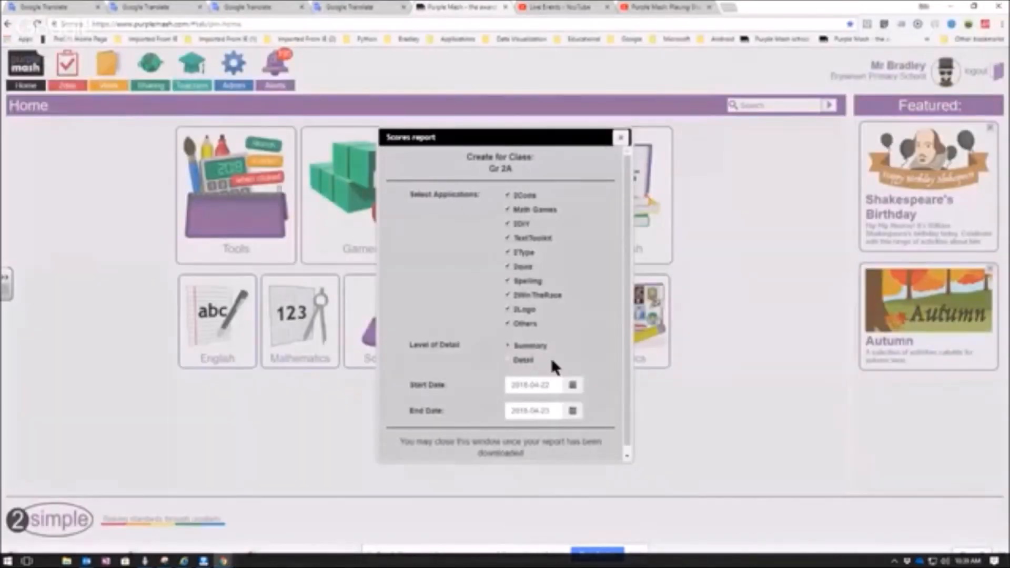
{"action": "left_click", "coordinate": [523, 360]}
{"action": "scroll", "coordinate": [628, 437], "scroll_direction": "down", "scroll_amount": 1}
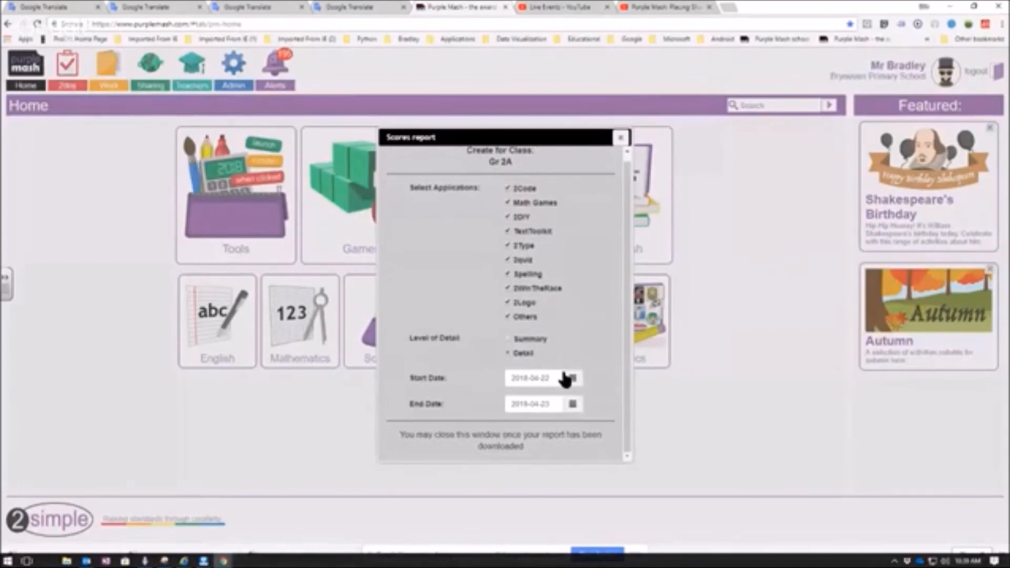
{"action": "scroll", "coordinate": [565, 374], "scroll_direction": "up", "scroll_amount": 1}
- Close the finished scores report window and start a new scores report for class Gr 2A
{"action": "left_click", "coordinate": [622, 139]}
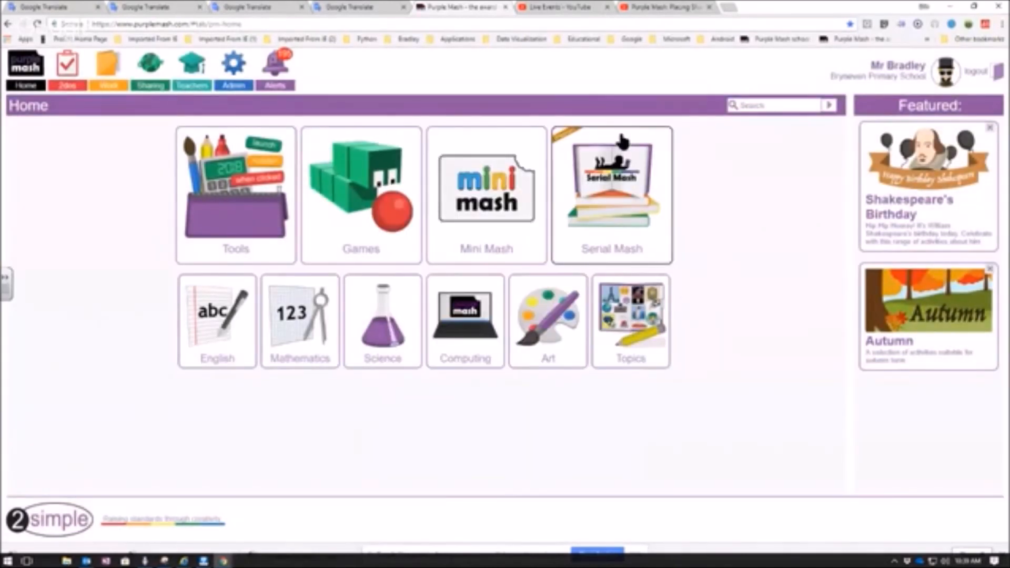
{"action": "left_click", "coordinate": [235, 80]}
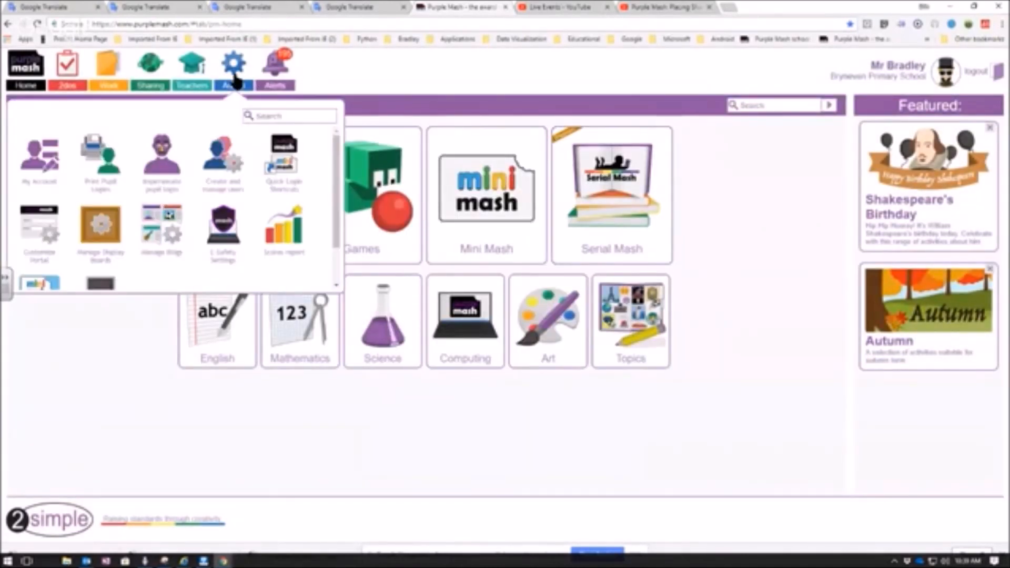
{"action": "left_click", "coordinate": [285, 231]}
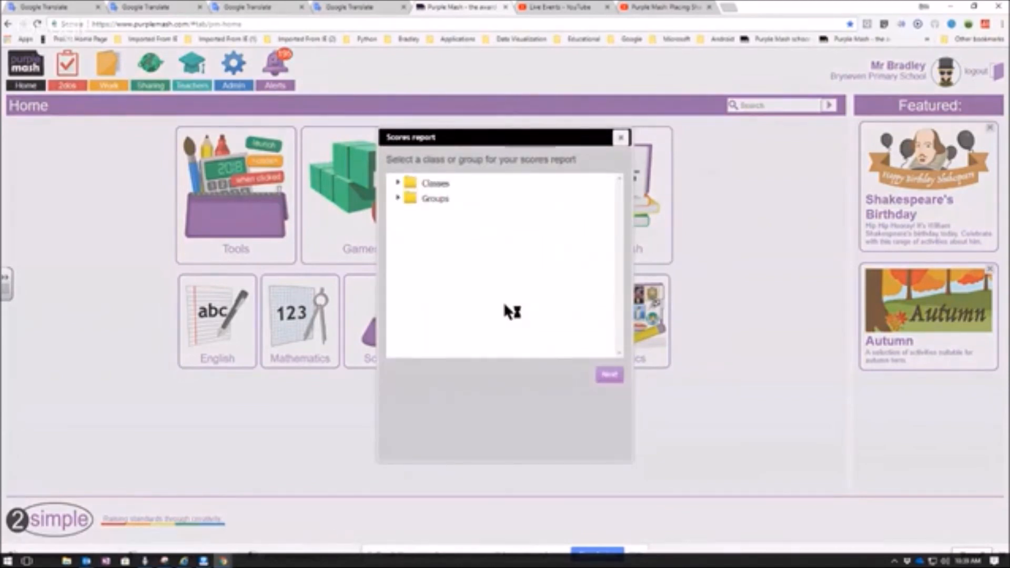
{"action": "left_click", "coordinate": [398, 183]}
{"action": "left_click", "coordinate": [419, 197]}
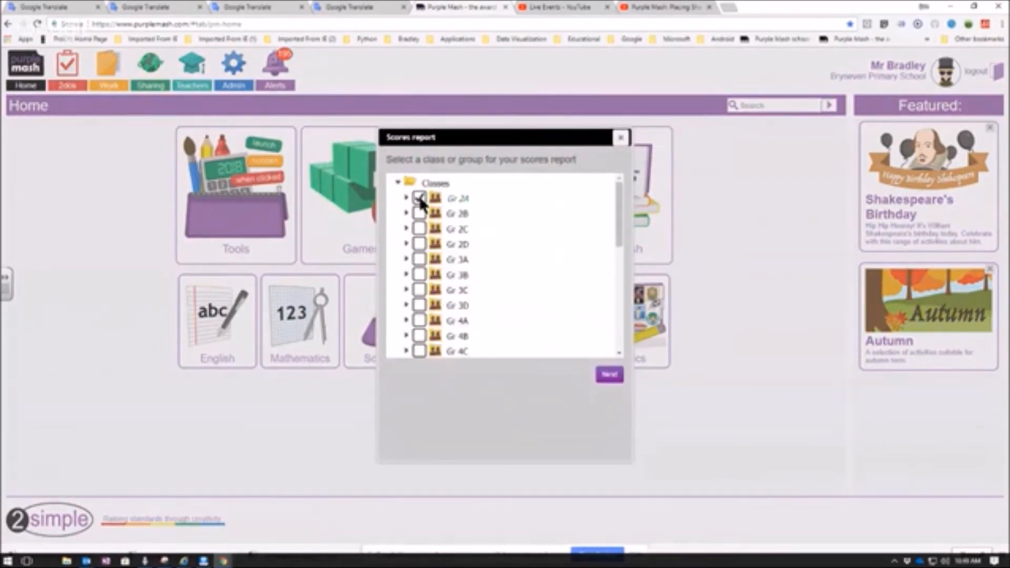
{"action": "left_click_drag", "start_coordinate": [619, 216], "coordinate": [620, 342]}
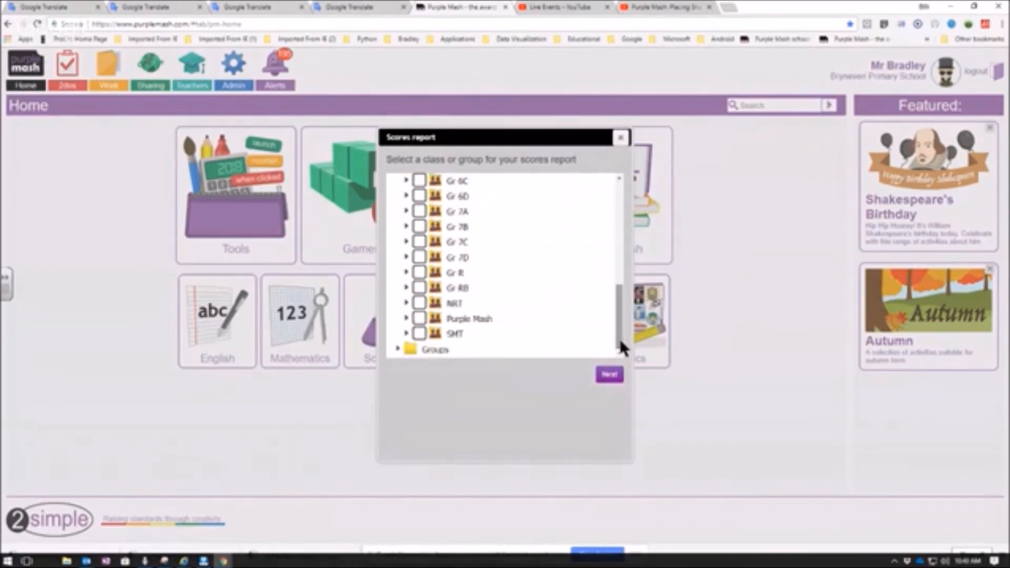
{"action": "left_click", "coordinate": [609, 375]}
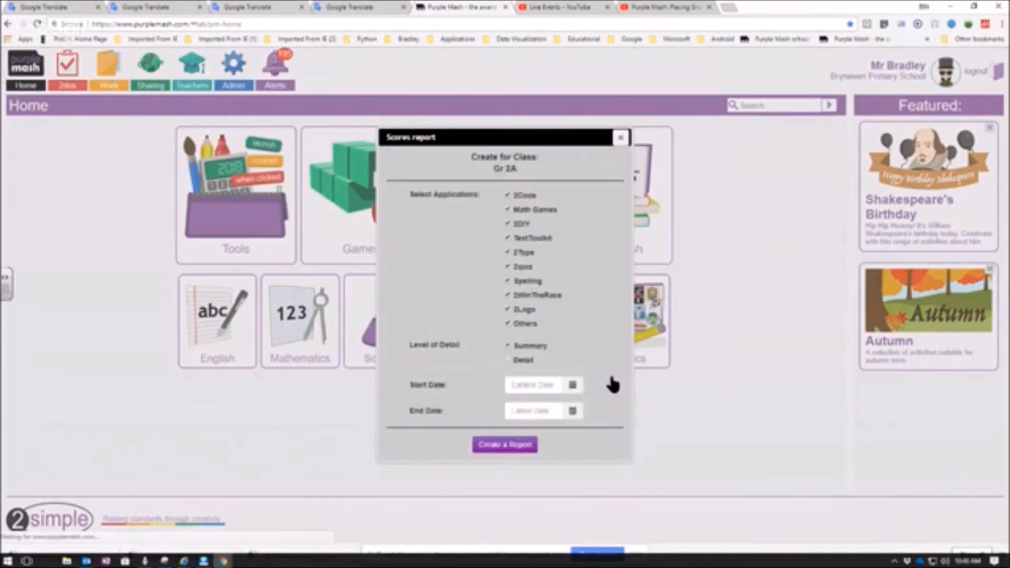
- Create the Gr 2A scores report with the Detail level and no date limits, and open the downloaded spreadsheet in Excel
{"action": "left_click", "coordinate": [519, 360]}
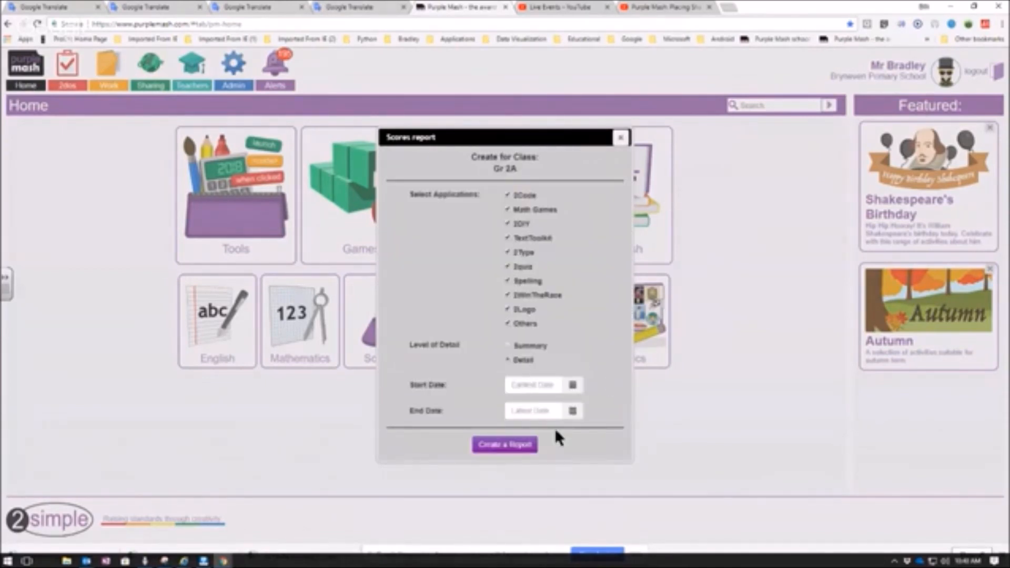
{"action": "left_click", "coordinate": [513, 444]}
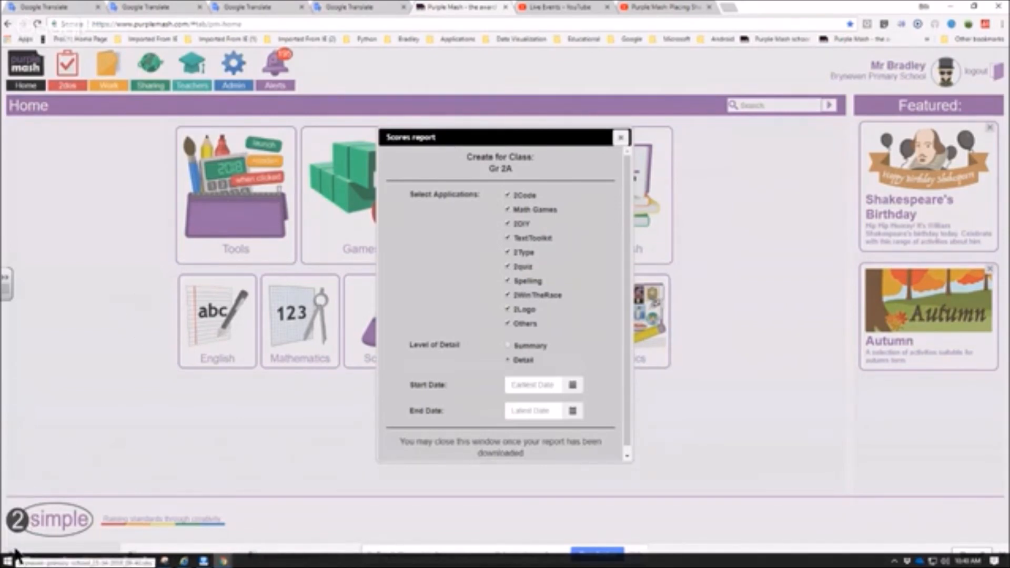
{"action": "left_click", "coordinate": [21, 560]}
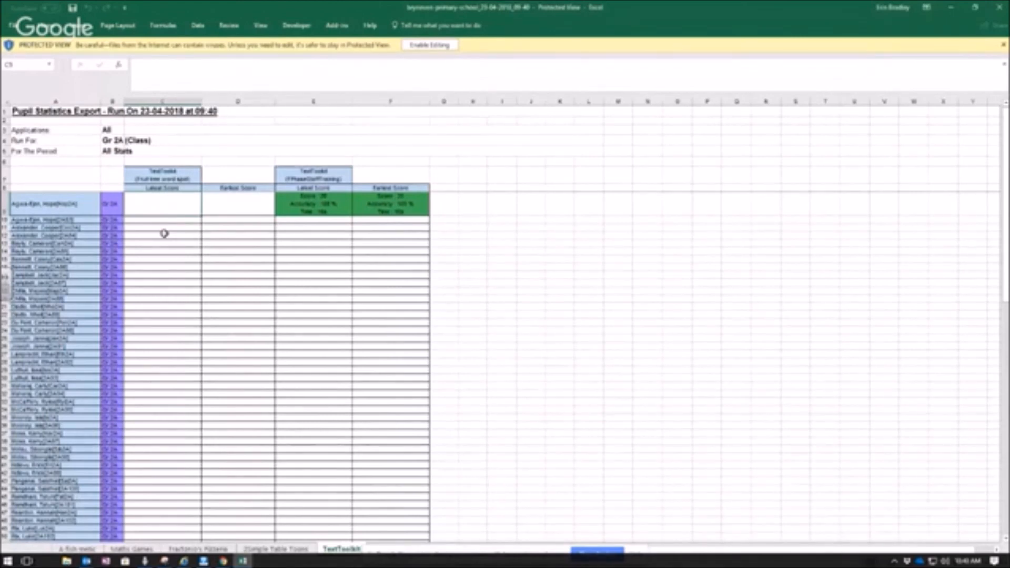
- Enable editing of the report and fill the first pupil's latest FPhaseStaffTraining score cell with yellow
{"action": "left_click", "coordinate": [310, 204]}
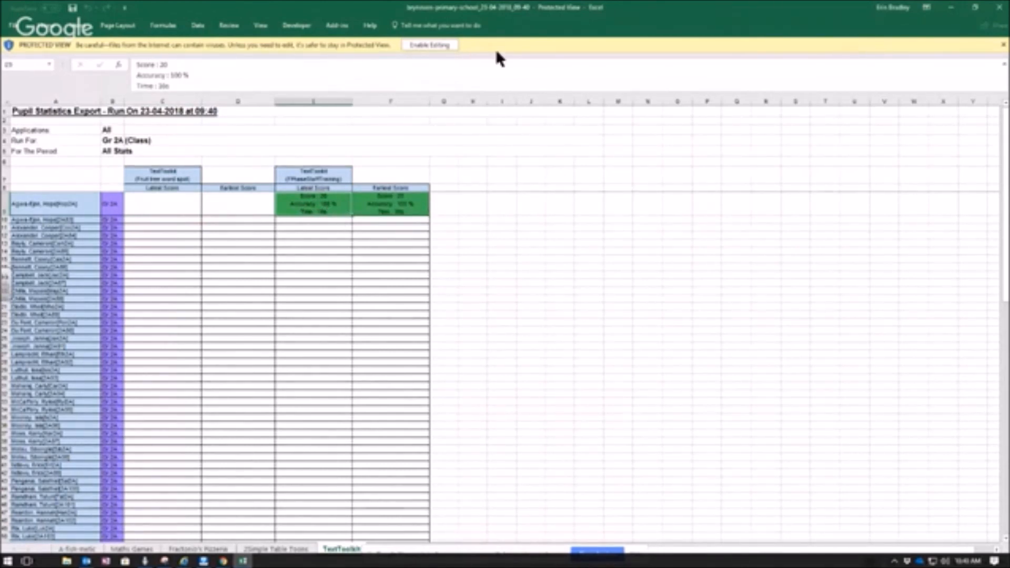
{"action": "scroll", "coordinate": [403, 237], "scroll_direction": "up", "scroll_amount": 1}
{"action": "scroll", "coordinate": [403, 237], "scroll_direction": "up", "scroll_amount": 2}
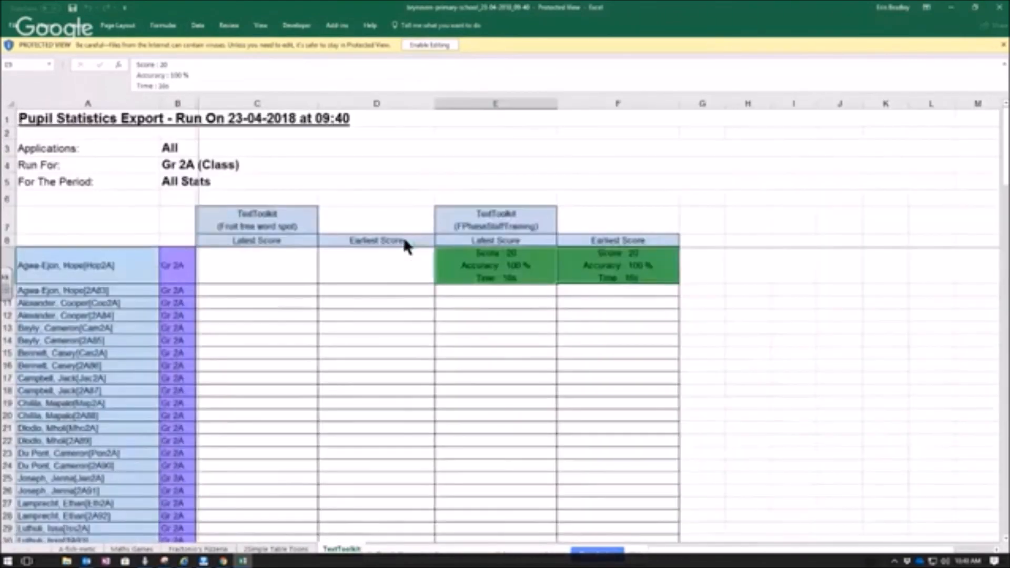
{"action": "left_click", "coordinate": [426, 46]}
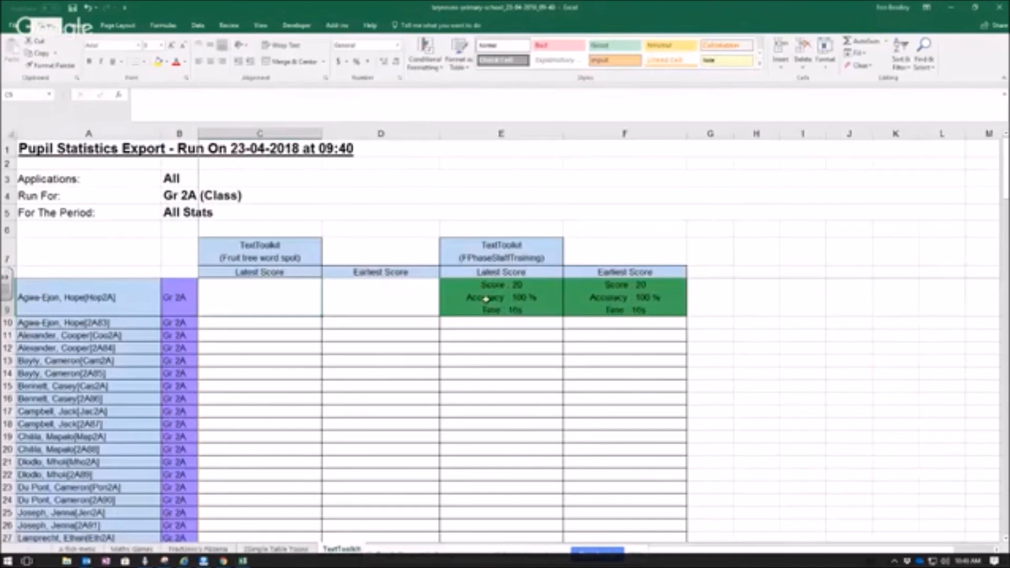
{"action": "left_click", "coordinate": [485, 298]}
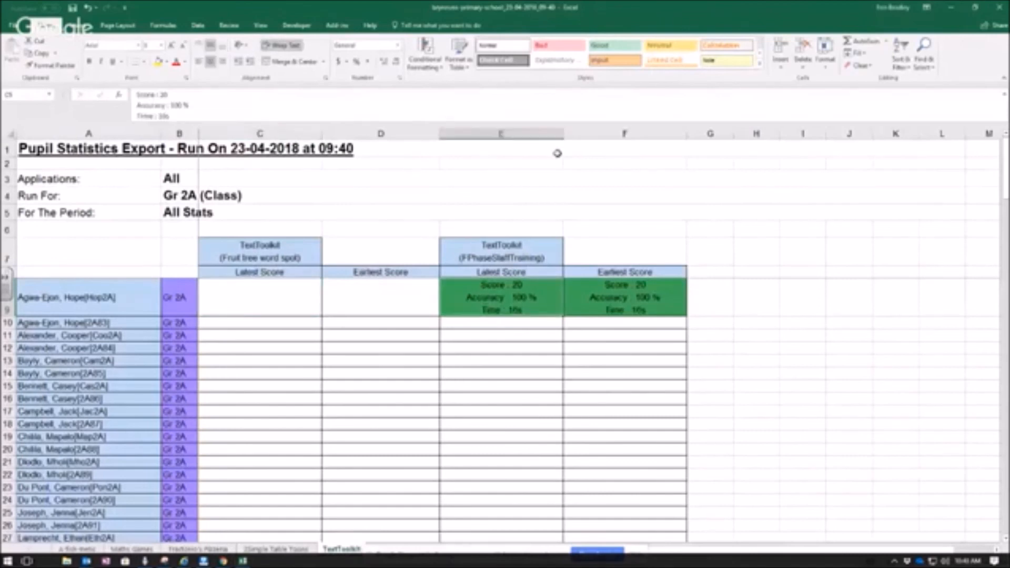
{"action": "right_click", "coordinate": [506, 284]}
{"action": "left_click", "coordinate": [549, 268]}
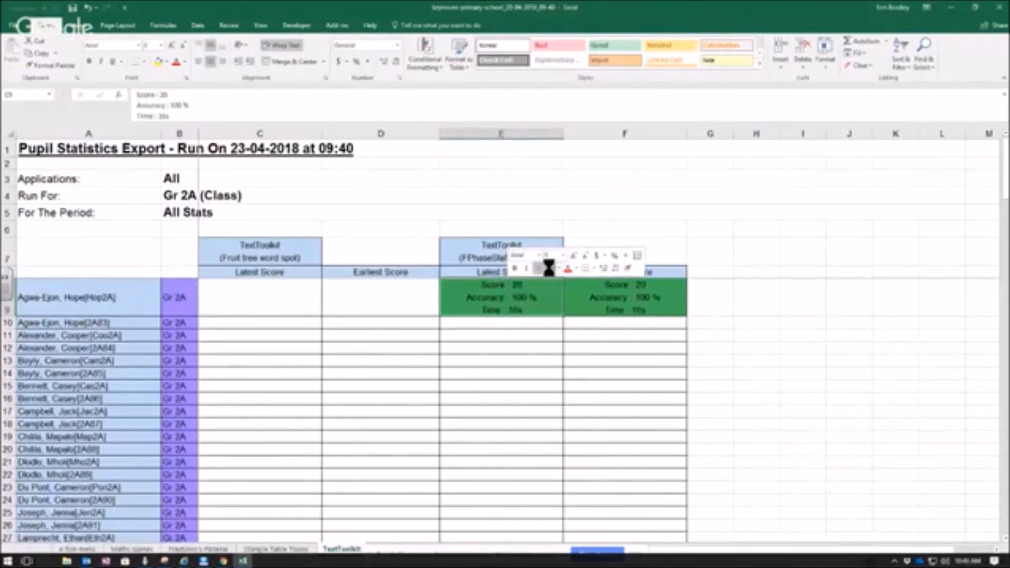
{"action": "left_click", "coordinate": [764, 321]}
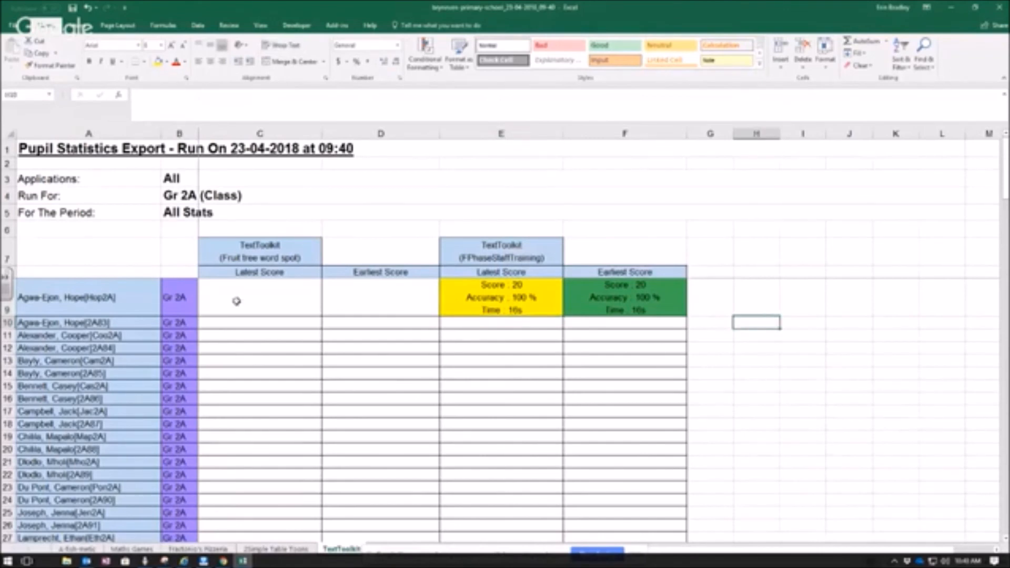
- Fill the first pupil's entire row, row 9 of the TextToolkit sheet, with yellow
{"action": "scroll", "coordinate": [274, 305], "scroll_direction": "down", "scroll_amount": 5}
{"action": "scroll", "coordinate": [284, 306], "scroll_direction": "up", "scroll_amount": 5}
{"action": "scroll", "coordinate": [300, 307], "scroll_direction": "up", "scroll_amount": 3}
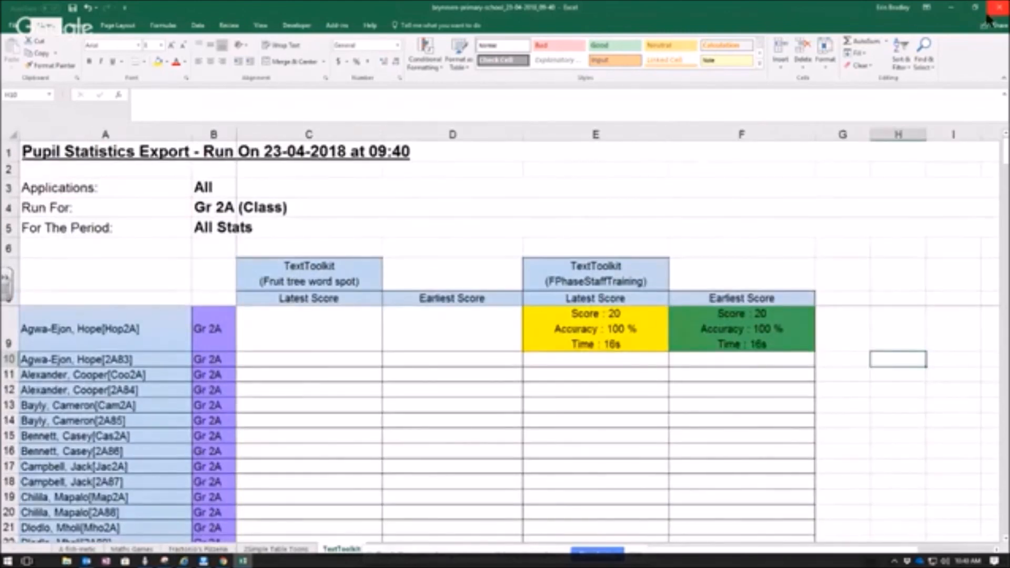
{"action": "left_click_drag", "start_coordinate": [122, 331], "coordinate": [697, 342]}
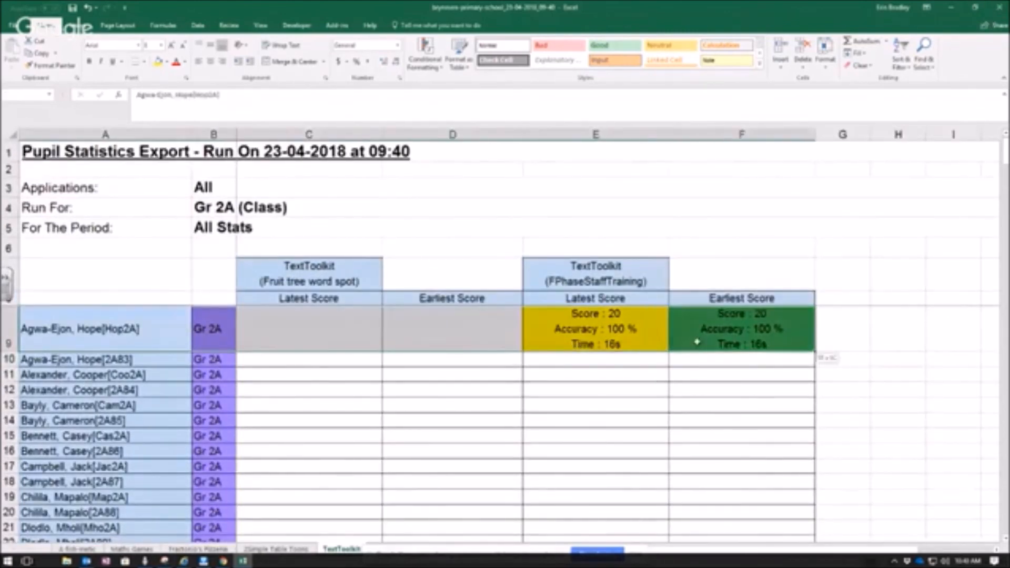
{"action": "left_click", "coordinate": [7, 326]}
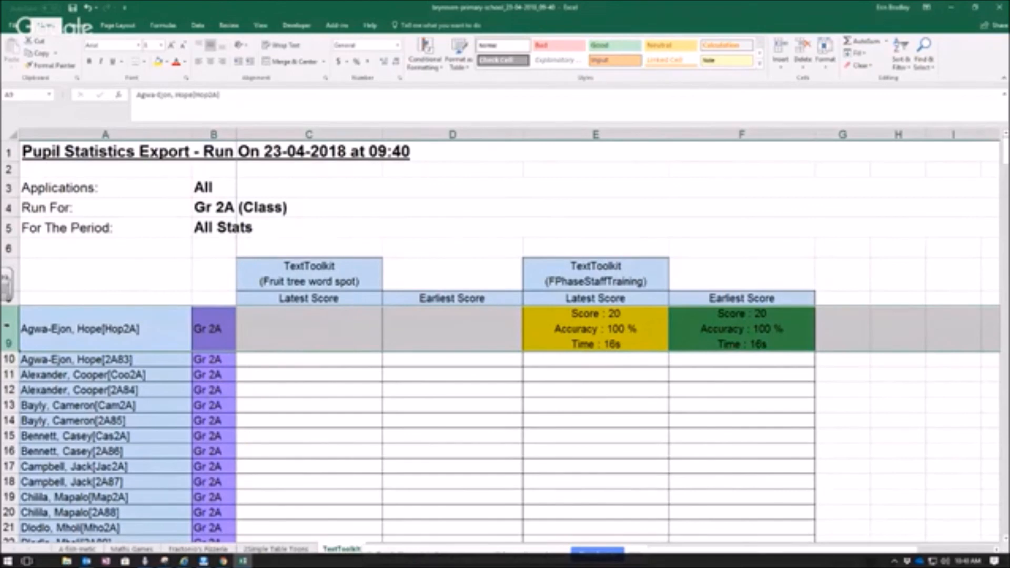
{"action": "left_click", "coordinate": [157, 62]}
{"action": "left_click", "coordinate": [452, 390]}
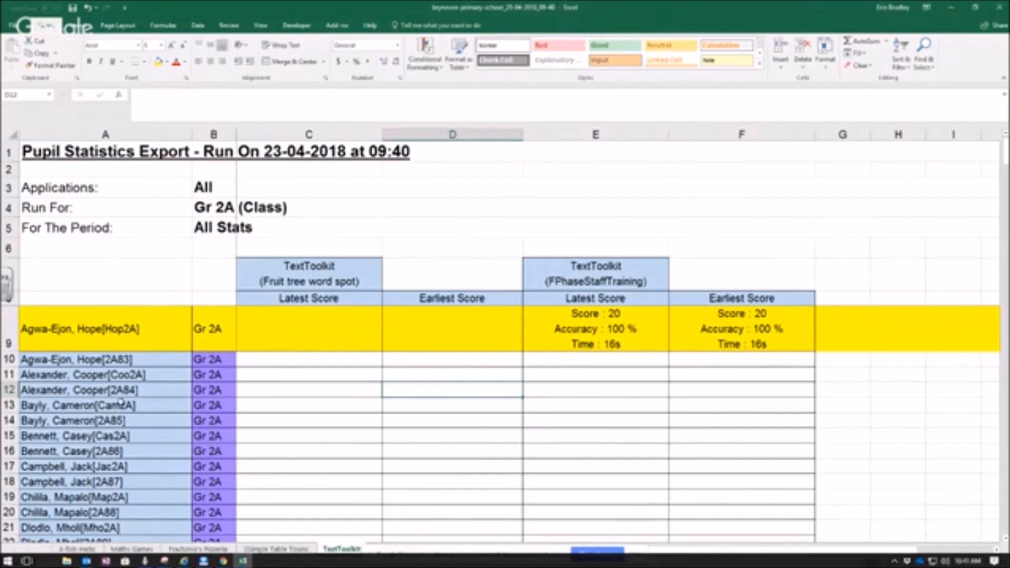
- Close the report spreadsheet and the scores report window to return to the Purple Mash home page
{"action": "scroll", "coordinate": [124, 400], "scroll_direction": "down", "scroll_amount": 4}
{"action": "scroll", "coordinate": [125, 400], "scroll_direction": "up", "scroll_amount": 4}
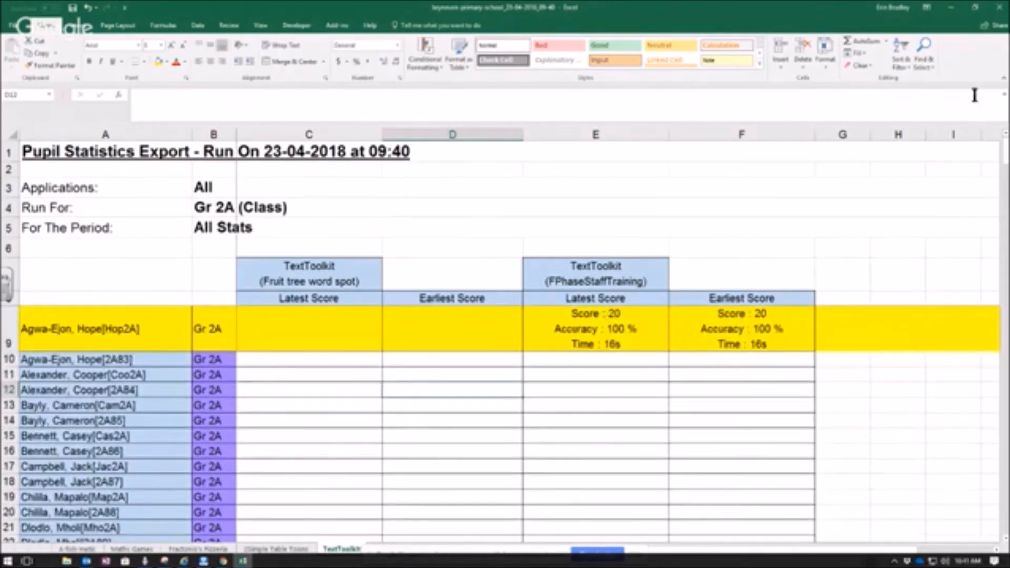
{"action": "left_click", "coordinate": [998, 8]}
{"action": "left_click", "coordinate": [503, 298]}
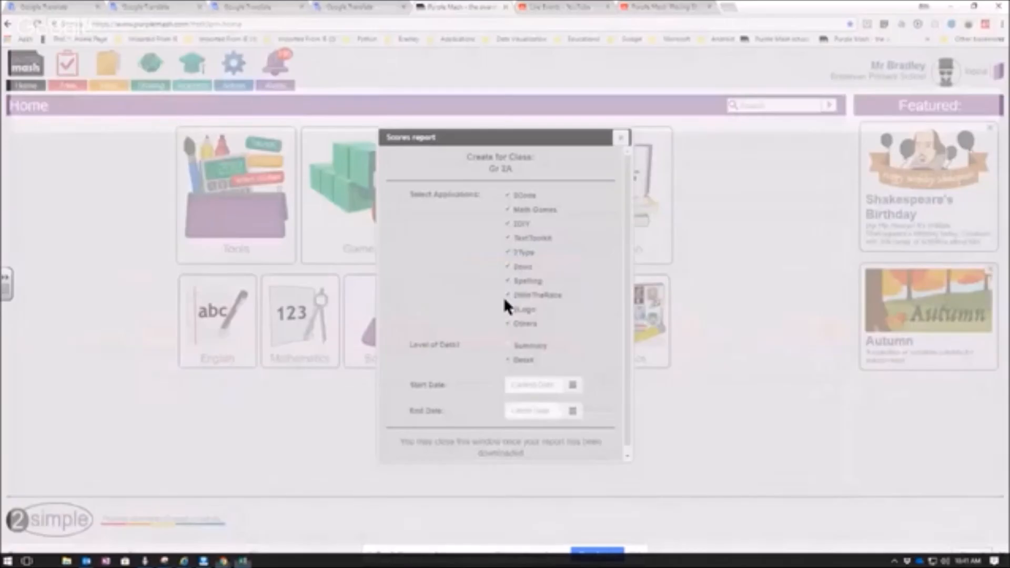
{"action": "left_click", "coordinate": [620, 137]}
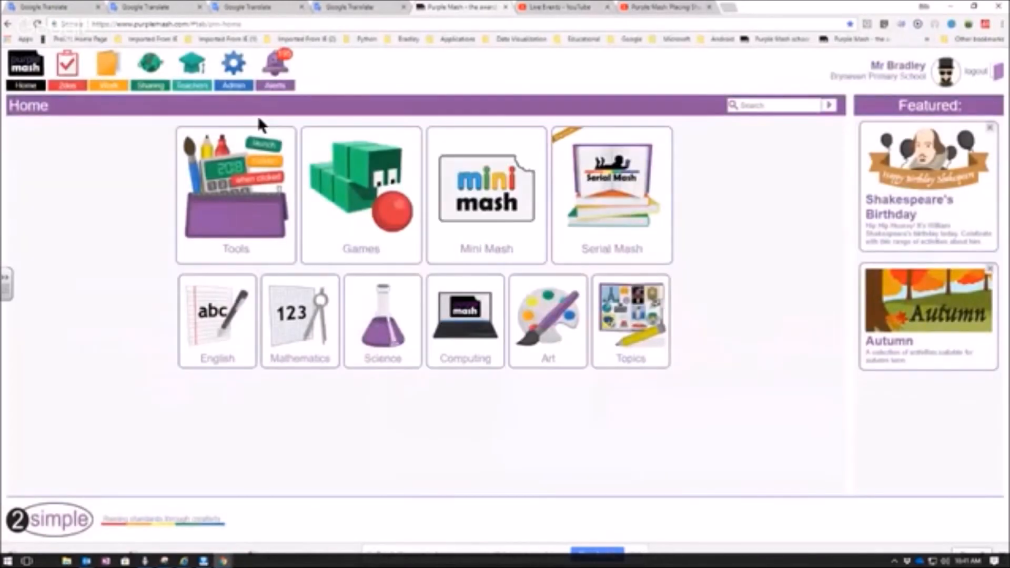